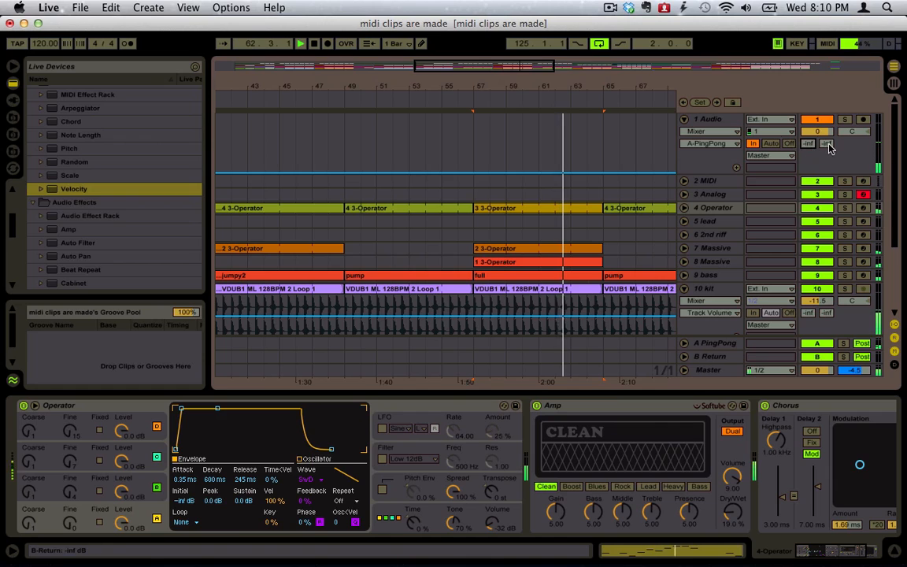
drag(807, 145, 807, 110)
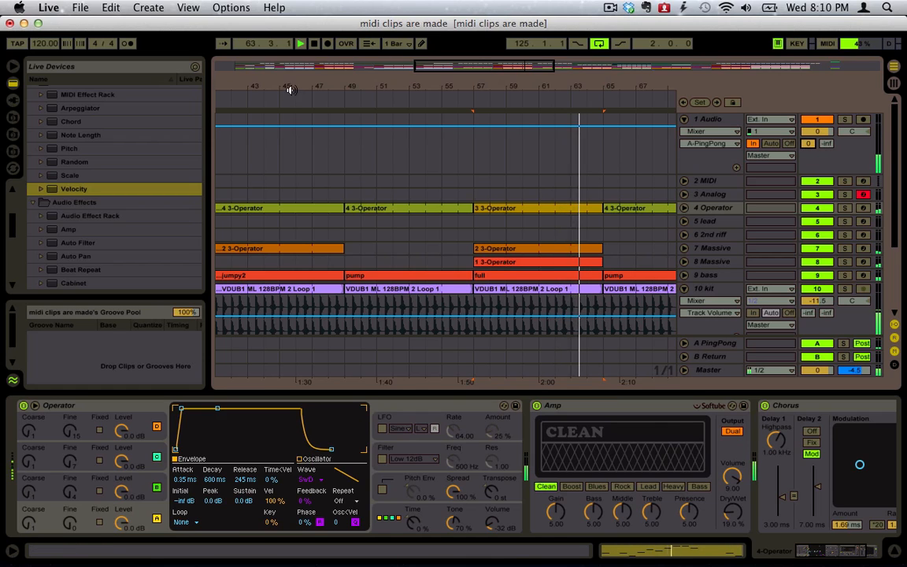
click(313, 44)
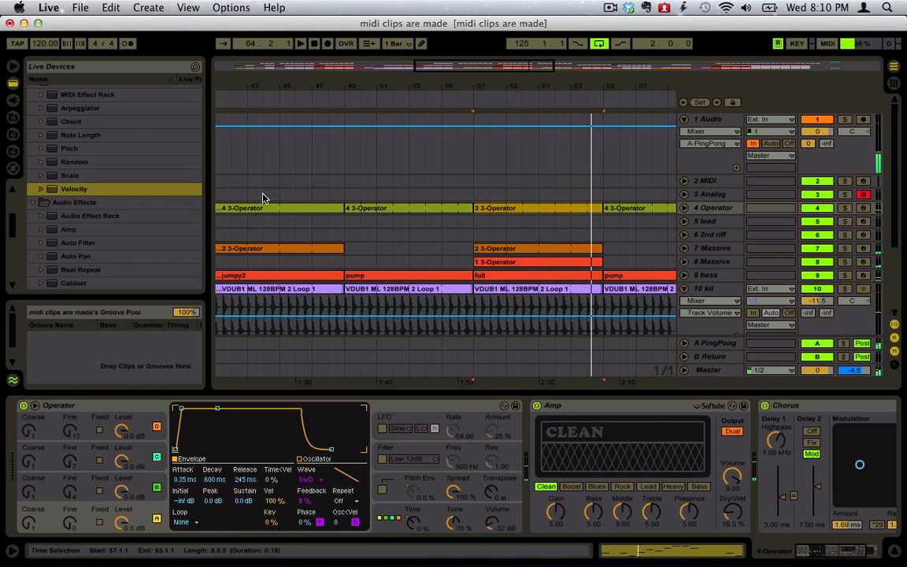
drag(807, 143, 807, 189)
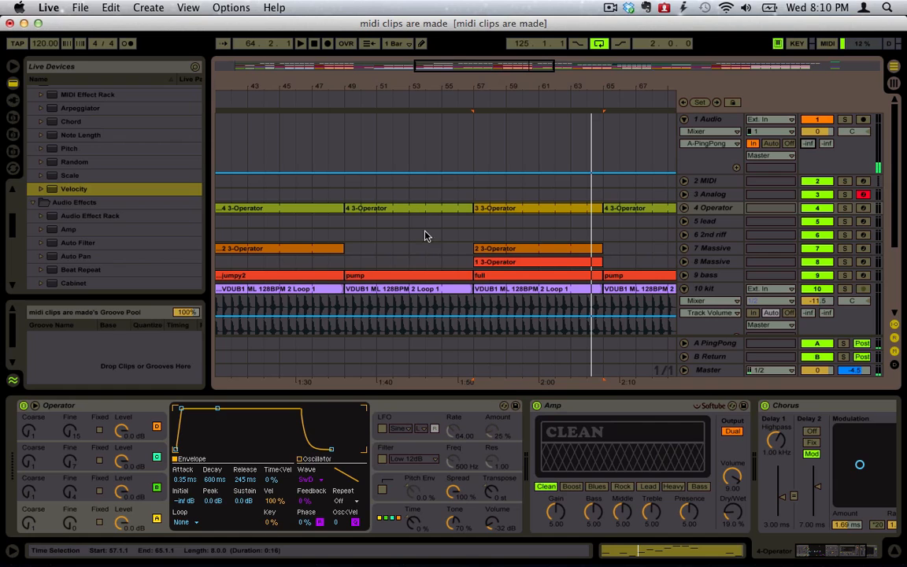
- Solo the 1 Audio and 7 Massive tracks, and play the 2 3-Operator clip from bar 57 with its notes open
scroll(475, 229, right, 10)
scroll(475, 229, left, 5)
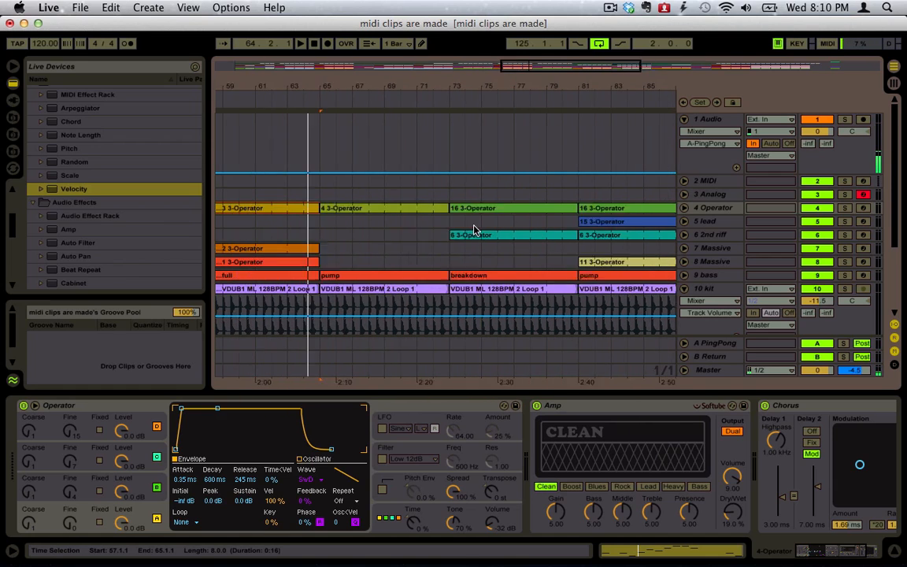
click(393, 248)
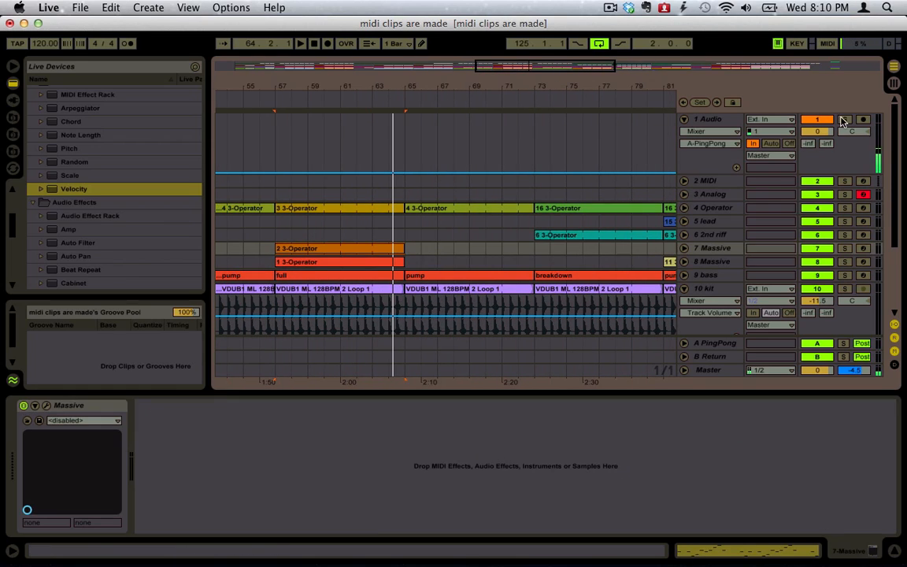
click(845, 119)
click(845, 248)
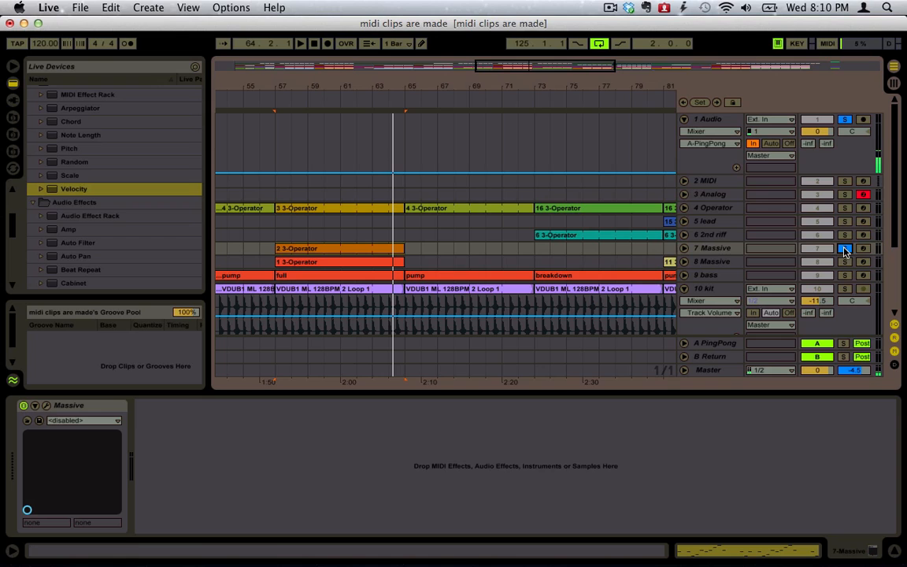
click(367, 248)
key(space)
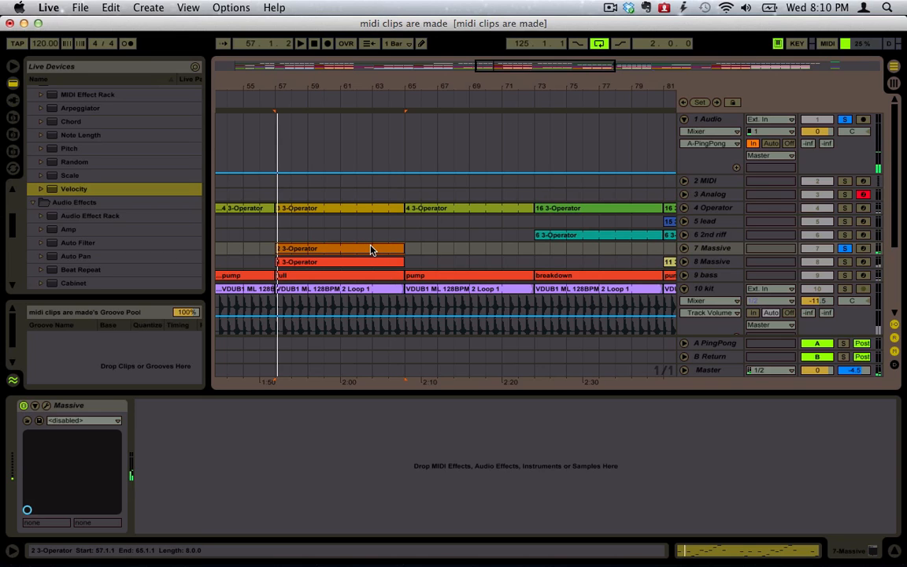
double_click(375, 248)
click(512, 433)
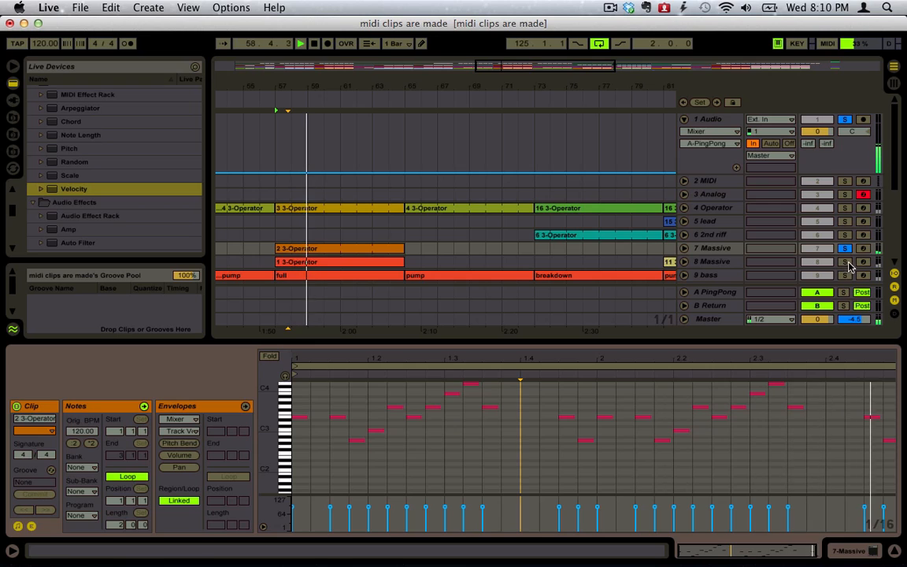
- Switch the solo from 7 Massive to 8 Massive, and view the notes of its bar 57 clip and the full bass clip
click(843, 264)
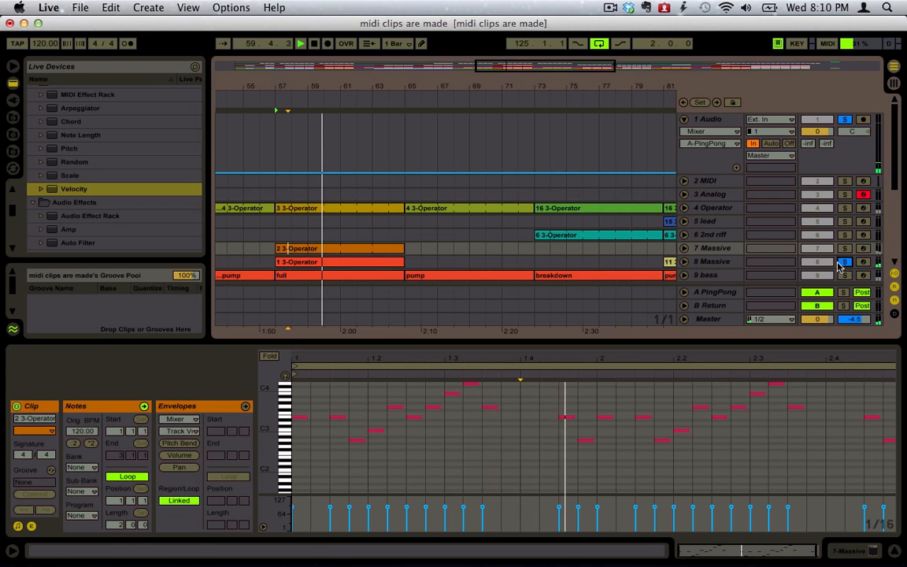
click(332, 260)
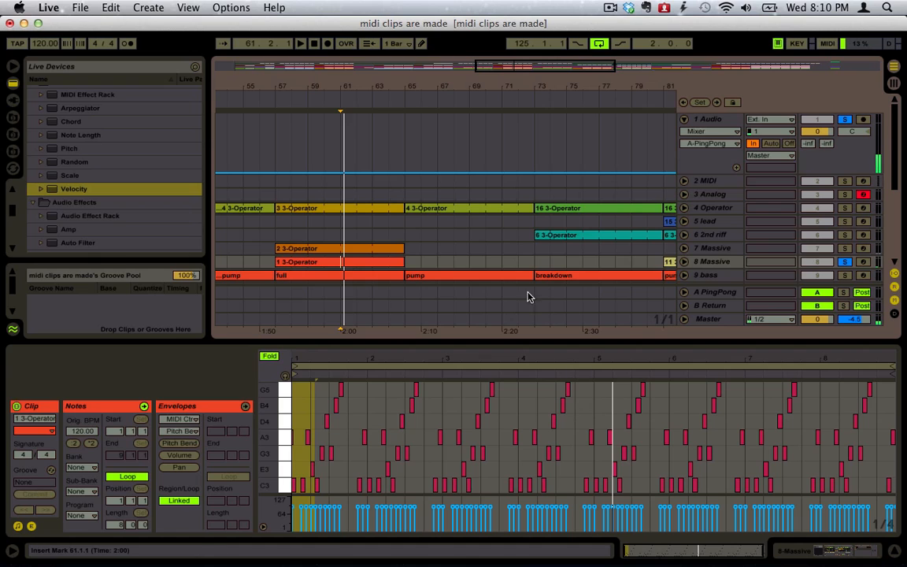
scroll(391, 255, down, 3)
click(385, 233)
key(space)
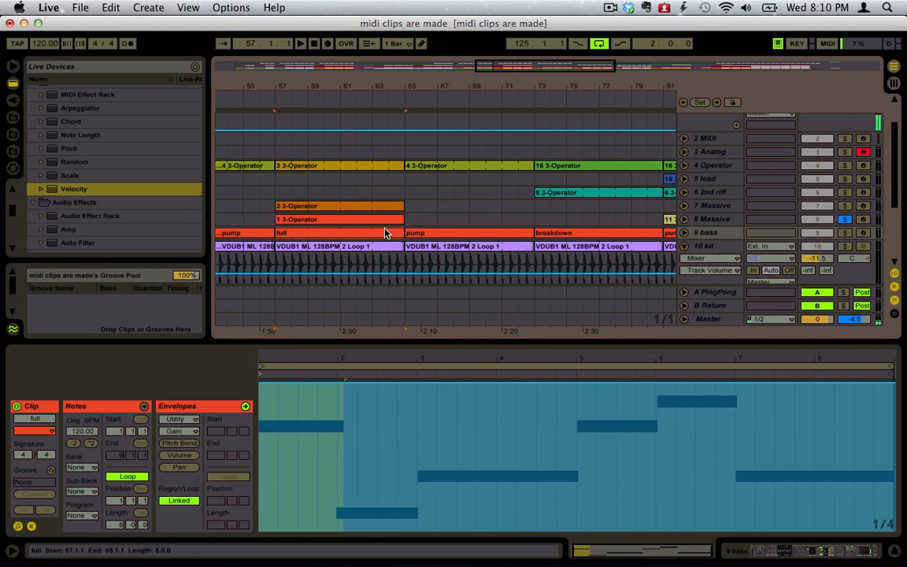
- Open the 3 3-Operator clip at bar 57 and audition it with the 4 Operator track soloed
click(382, 167)
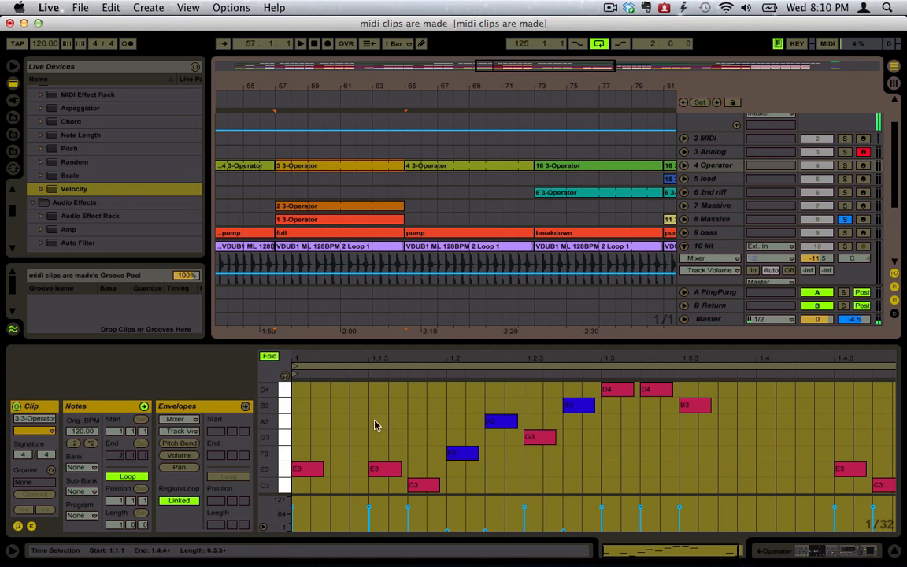
click(843, 166)
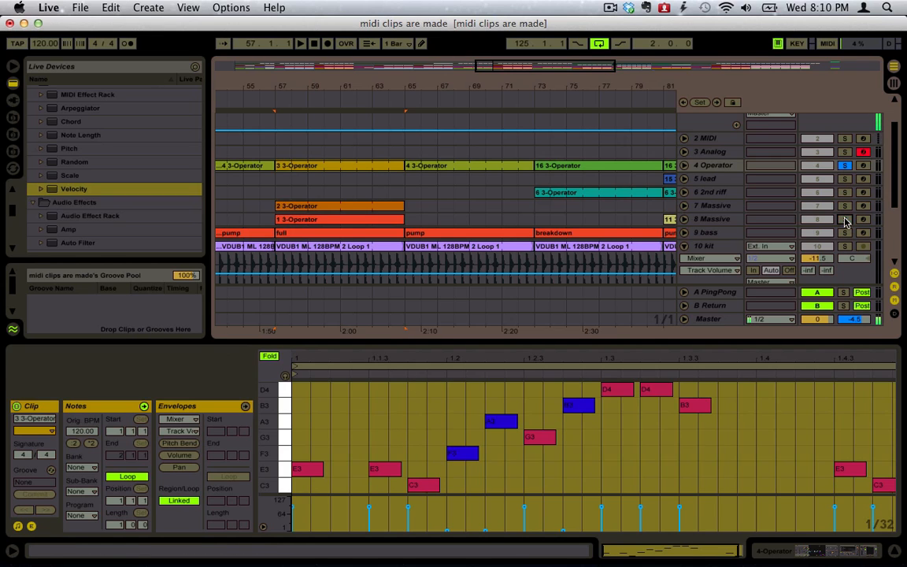
key(space)
scroll(542, 157, down, 5)
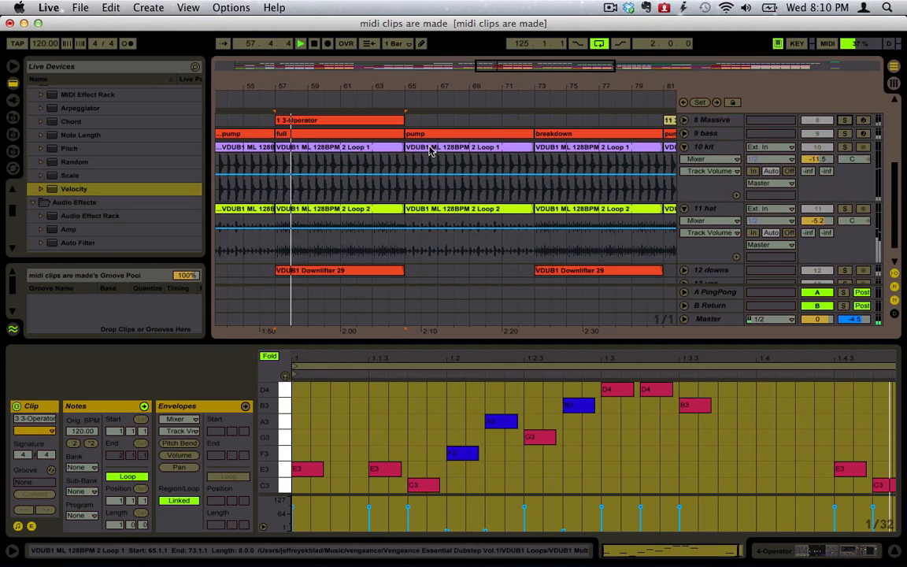
- Open the 15 3-Operator clip at bar 81 and audition it with the 5 lead track soloed
scroll(430, 151, up, 5)
scroll(432, 150, right, 4)
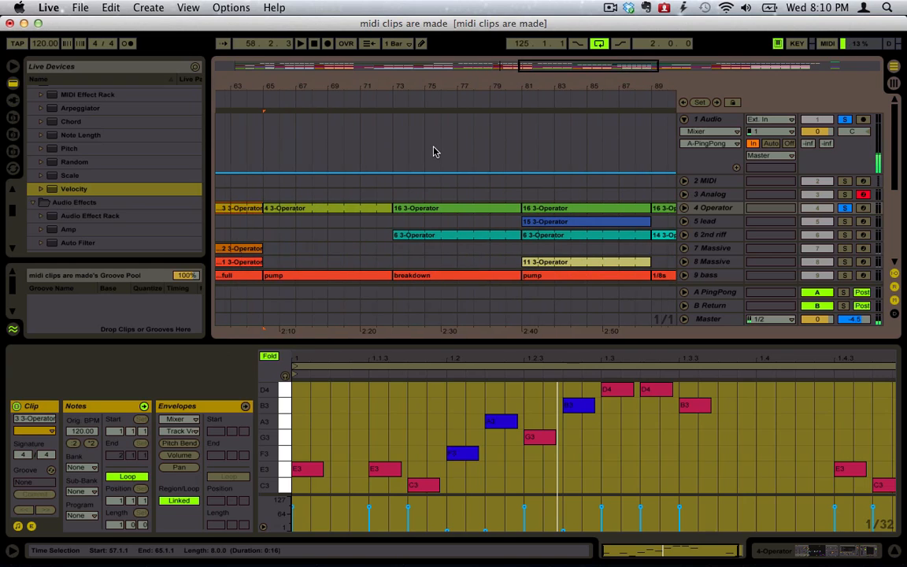
click(565, 221)
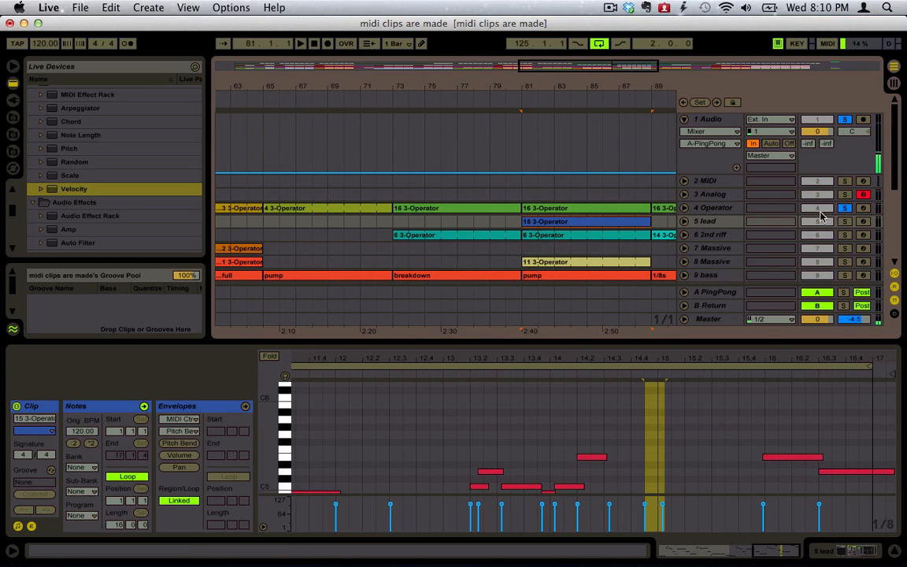
super+click(847, 222)
key(space)
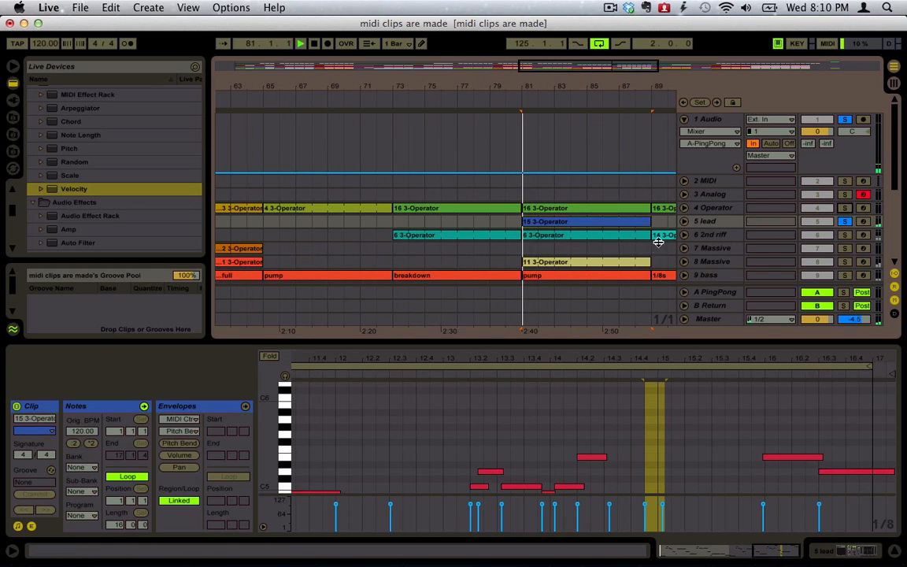
scroll(647, 221, down, 3)
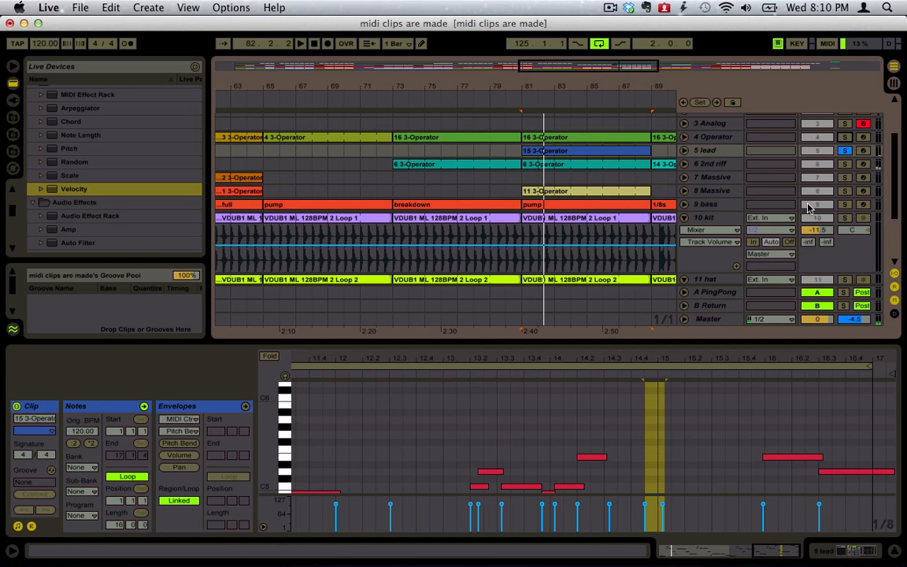
- Solo the 7 Massive track and play its 2 3-Operator clip from bar 101, stopping after a short listen
scroll(759, 203, down, 1)
scroll(621, 189, right, 10)
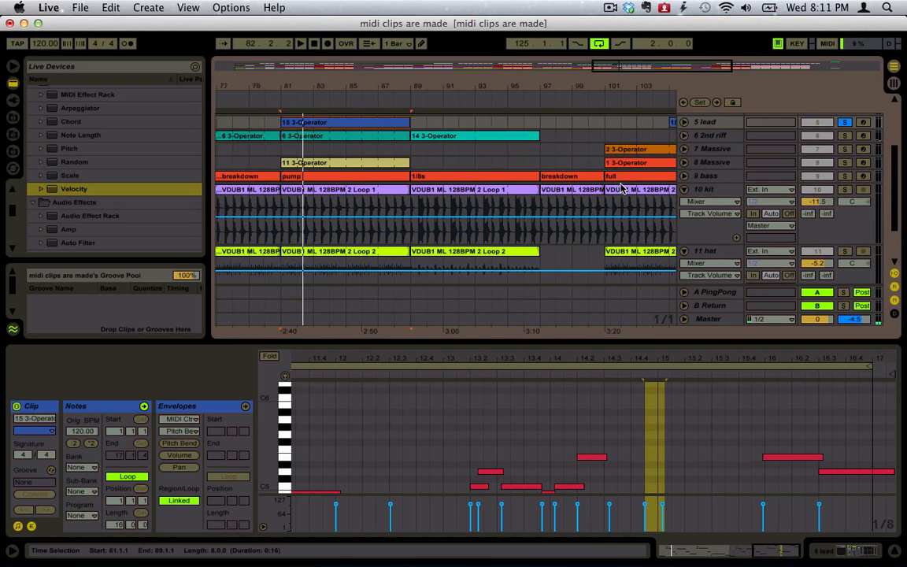
scroll(621, 189, right, 6)
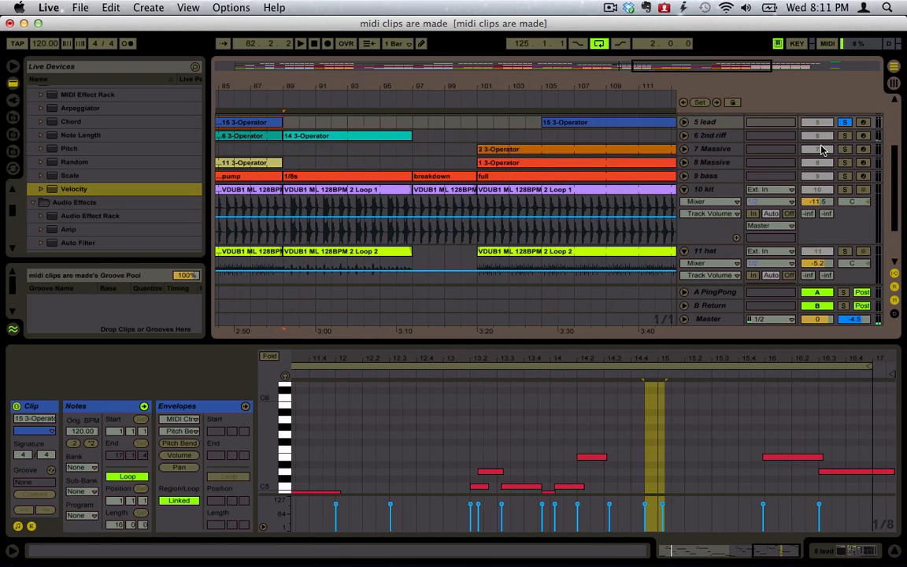
click(606, 150)
key(space)
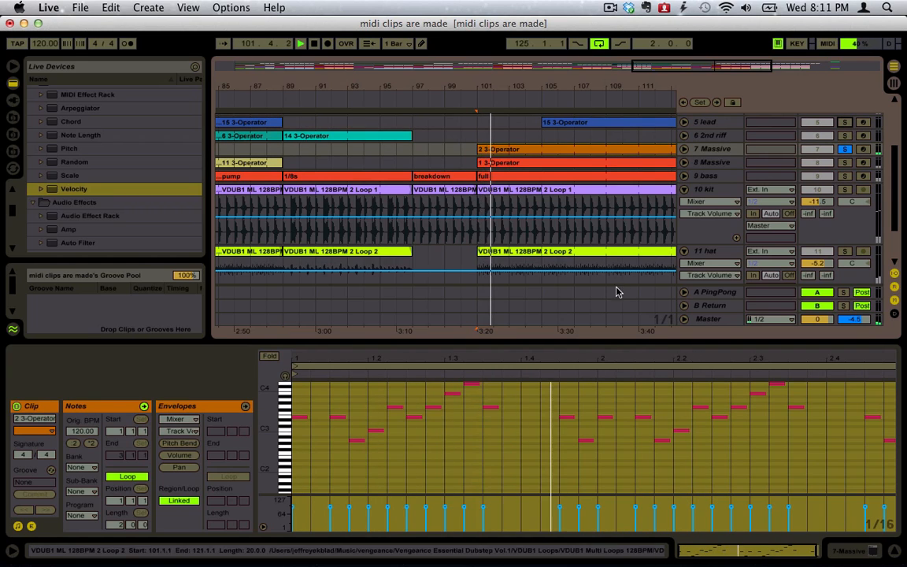
scroll(627, 176, right, 3)
key(space)
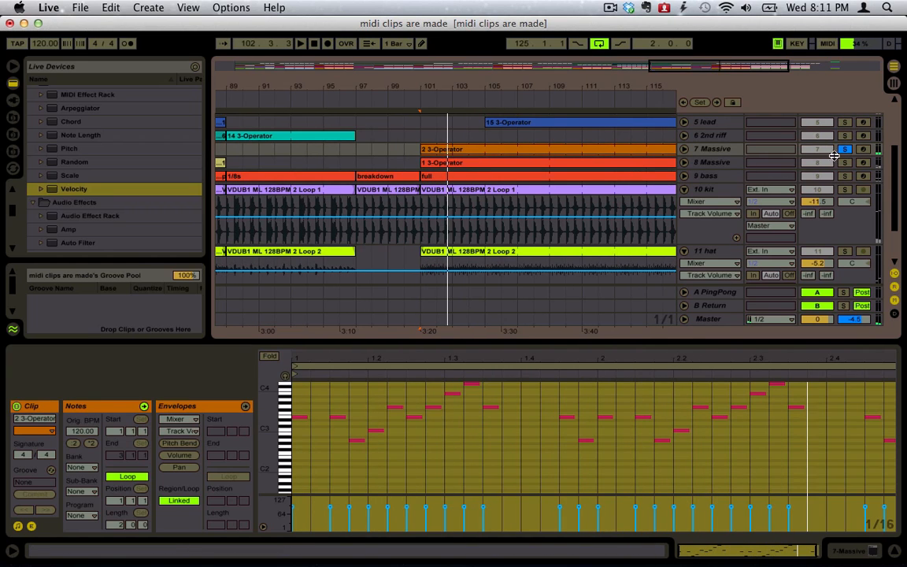
- Audition the 8 Massive track in solo from bar 101, ending with its solo cleared
click(846, 150)
click(845, 162)
key(space)
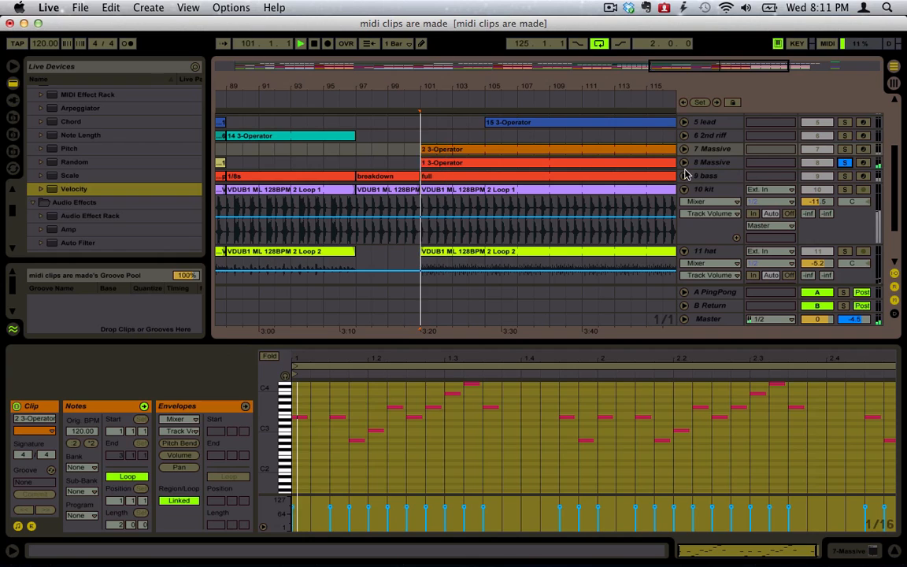
scroll(587, 106, right, 12)
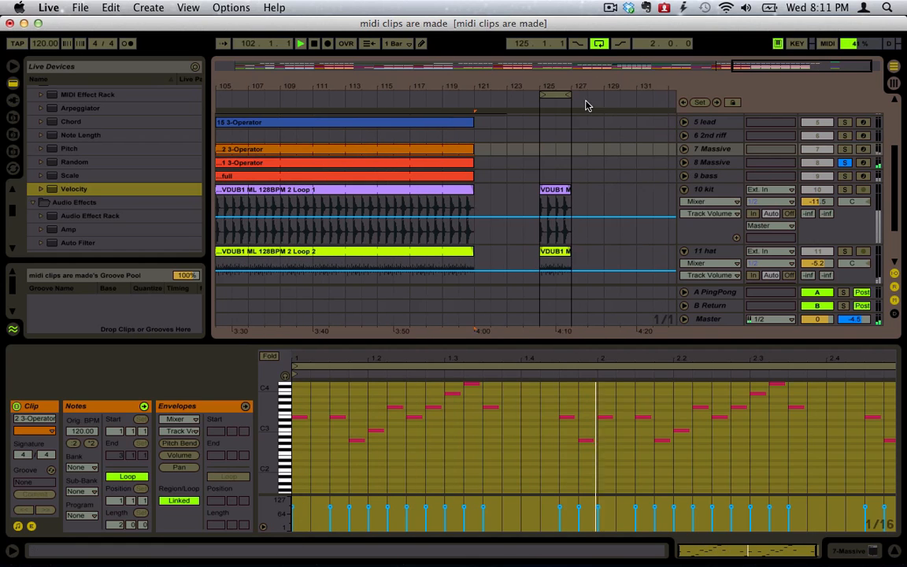
key(space)
click(846, 164)
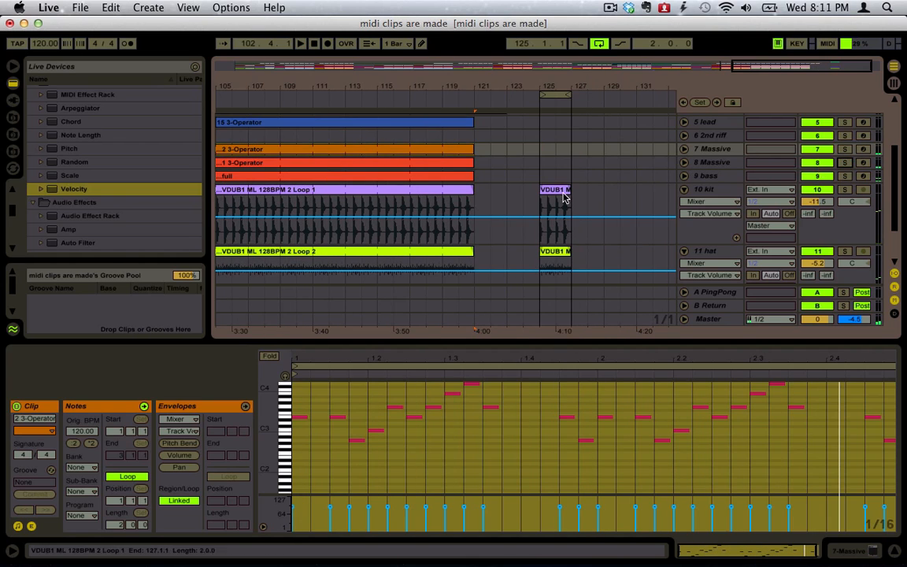
- Open the notes of the two-bar clip at bar 125 on the 2 MIDI track
scroll(508, 207, up, 3)
scroll(509, 208, right, 1)
click(536, 141)
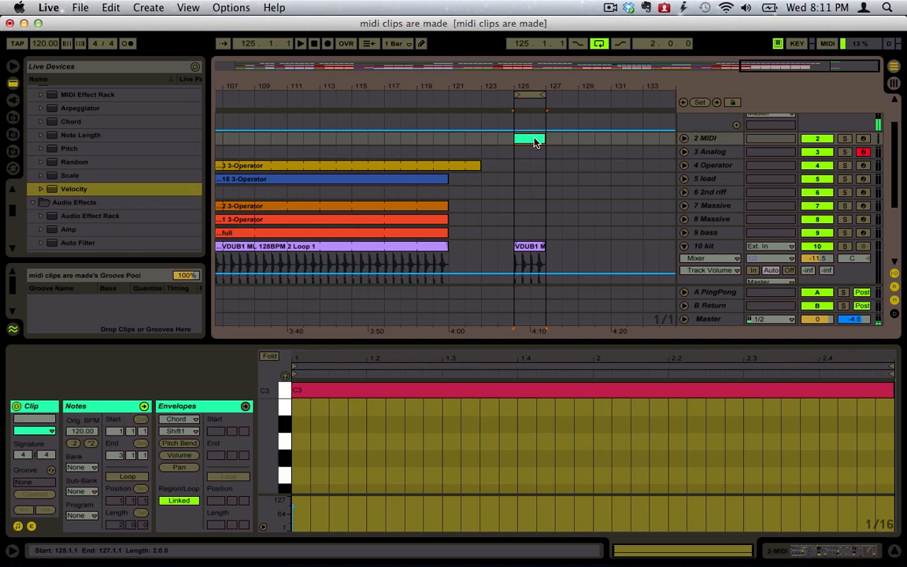
scroll(538, 140, up, 2)
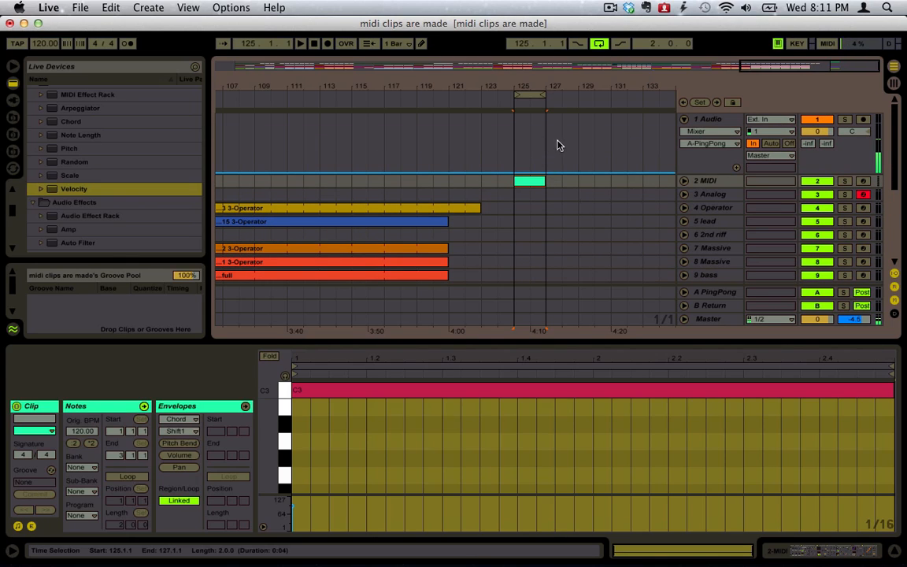
- View the device chain of the 3 Analog track and the MIDI effect chain of the 2 MIDI track
double_click(708, 194)
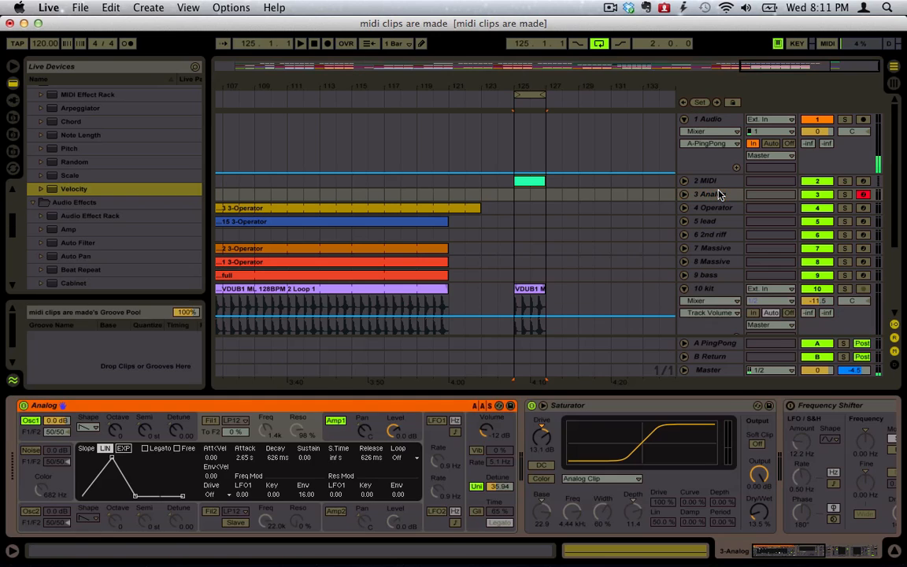
click(722, 194)
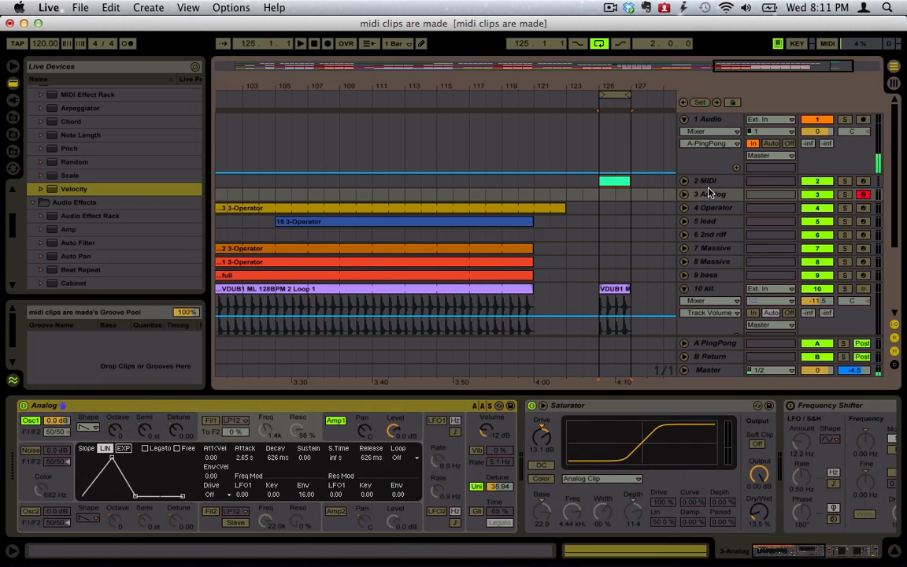
click(707, 181)
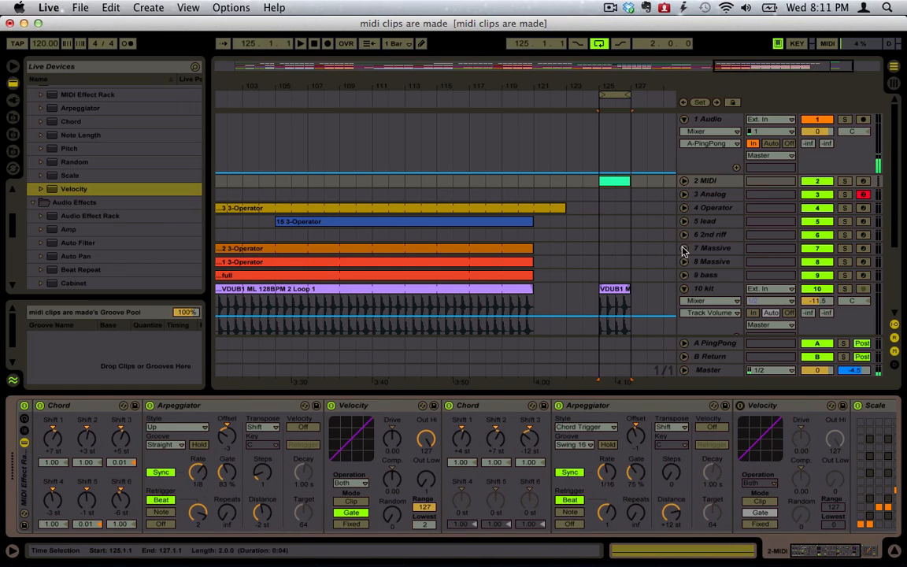
click(721, 181)
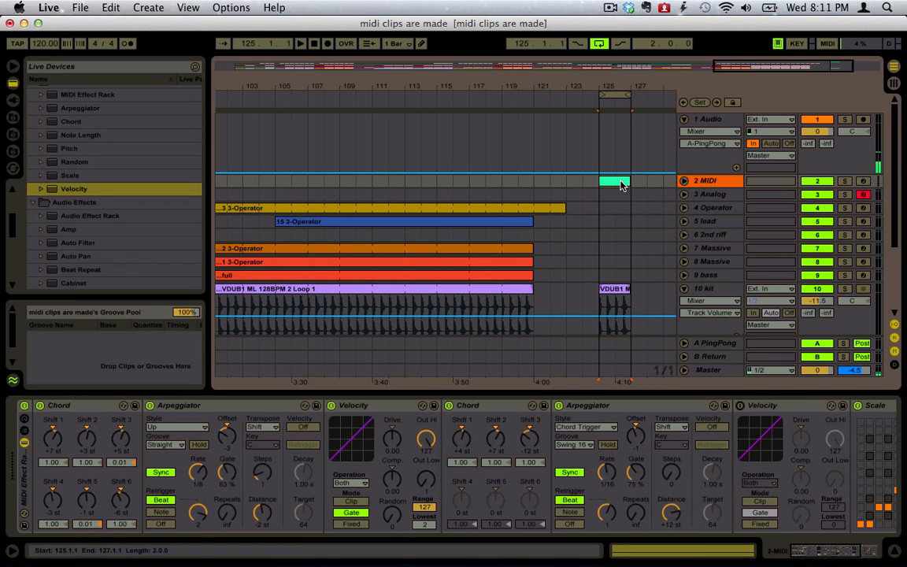
- Play the 2 MIDI clip from bar 125 and examine the rest of the track's MIDI effect chain through Scale
click(619, 185)
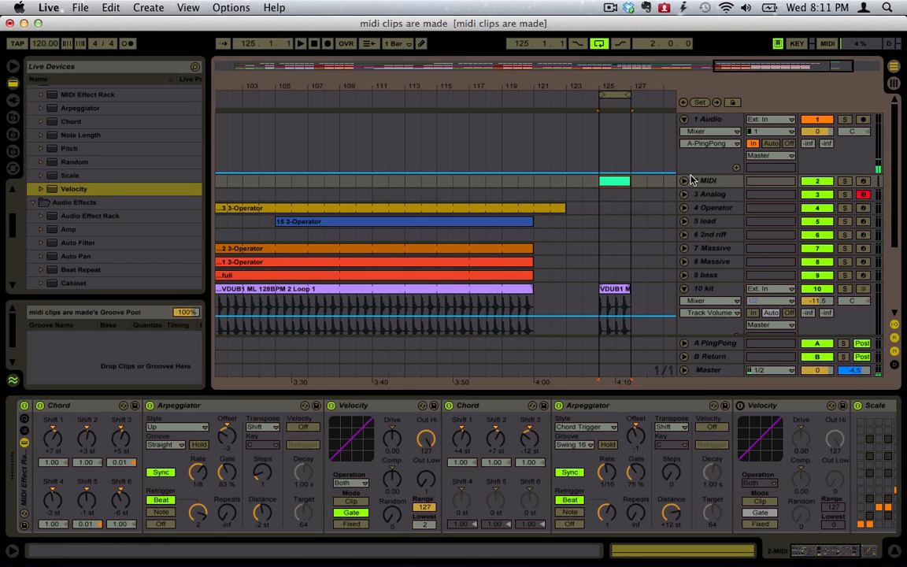
key(space)
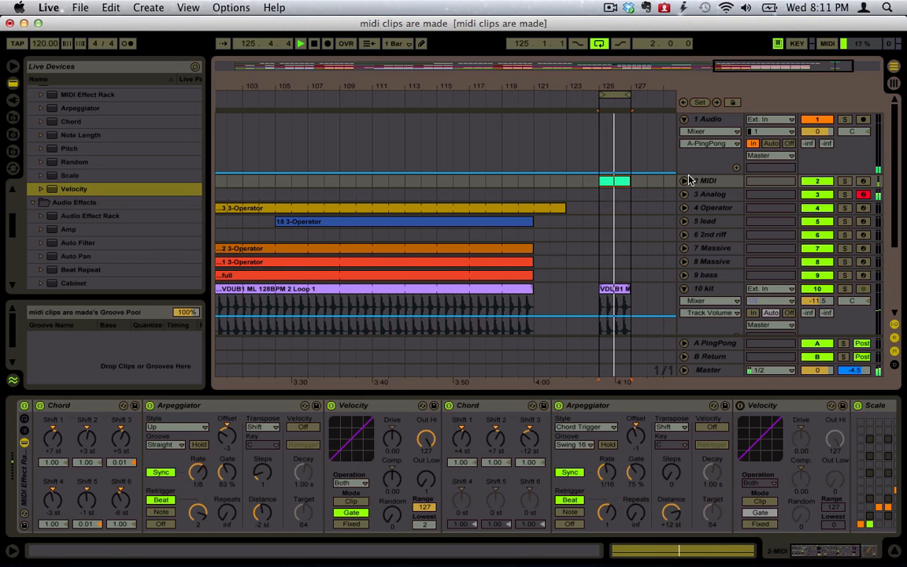
click(723, 180)
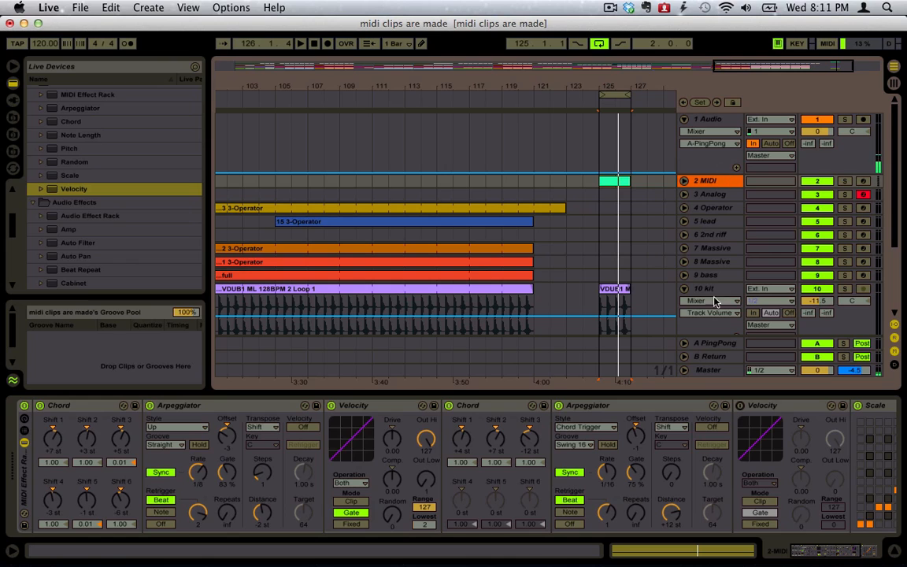
scroll(453, 454, right, 5)
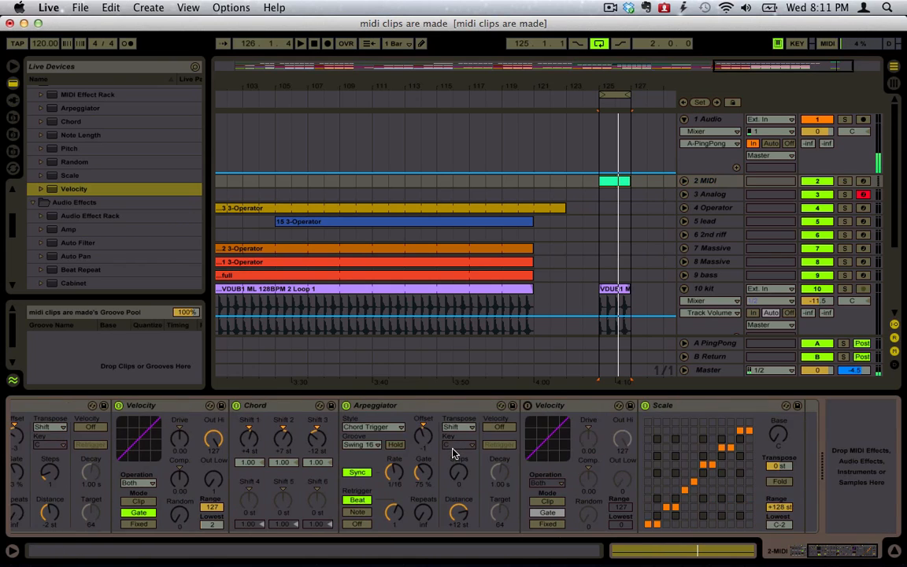
- Insert two new MIDI tracks directly below the 1 Audio track and switch to Session View
scroll(453, 453, left, 5)
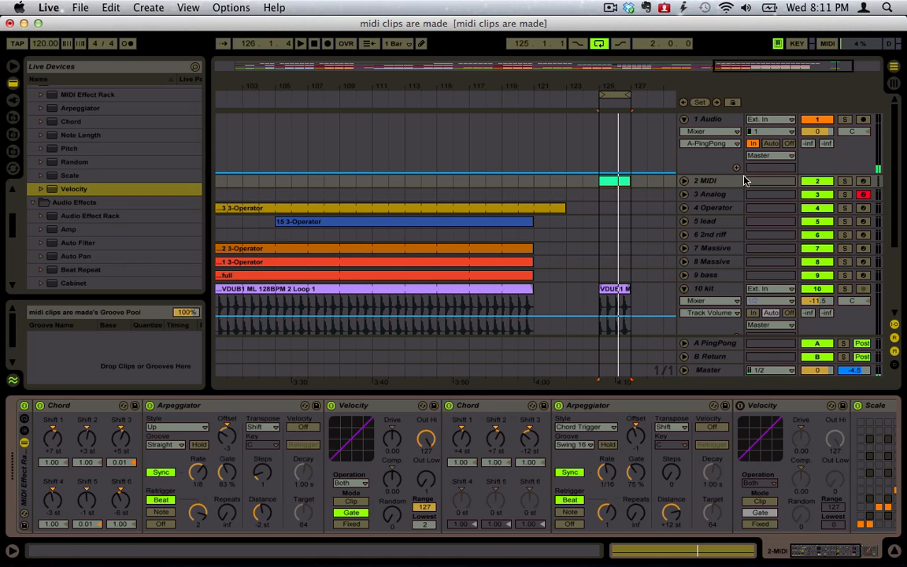
click(732, 153)
key(super+shift+t)
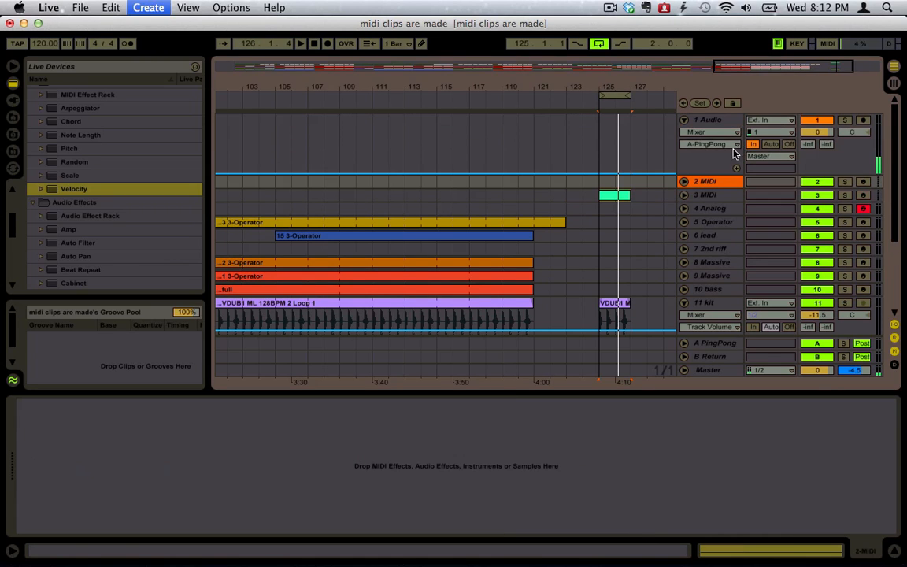
key(super+shift+t)
key(Tab)
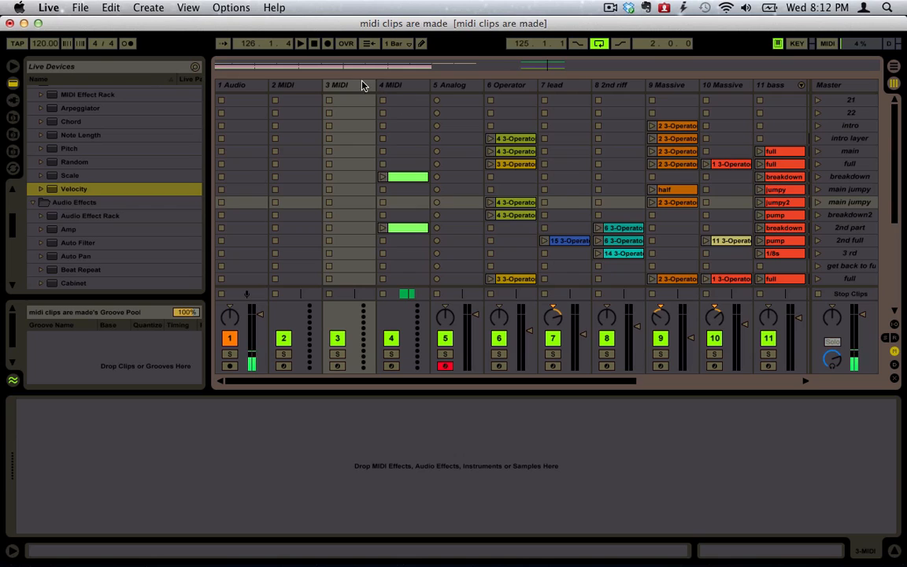
click(287, 86)
scroll(750, 199, right, 5)
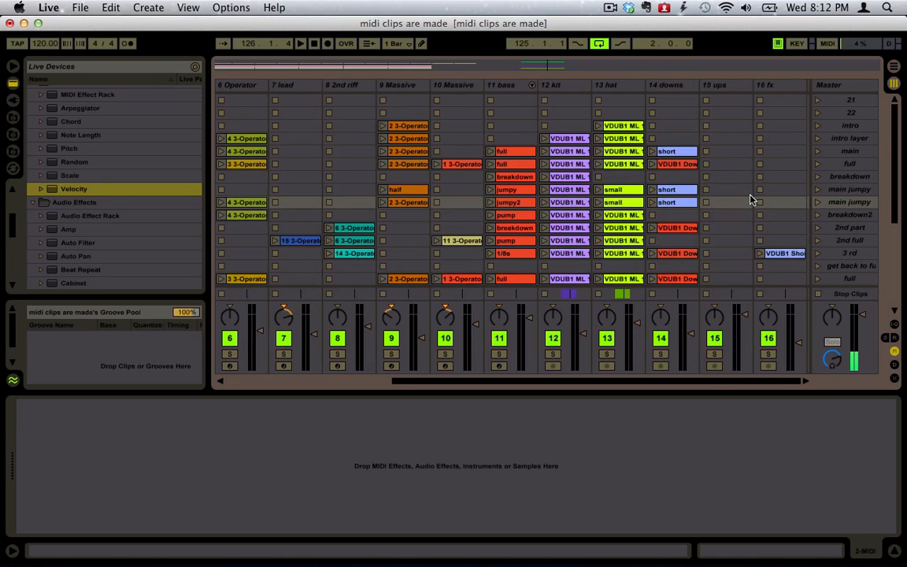
scroll(750, 200, left, 5)
click(332, 87)
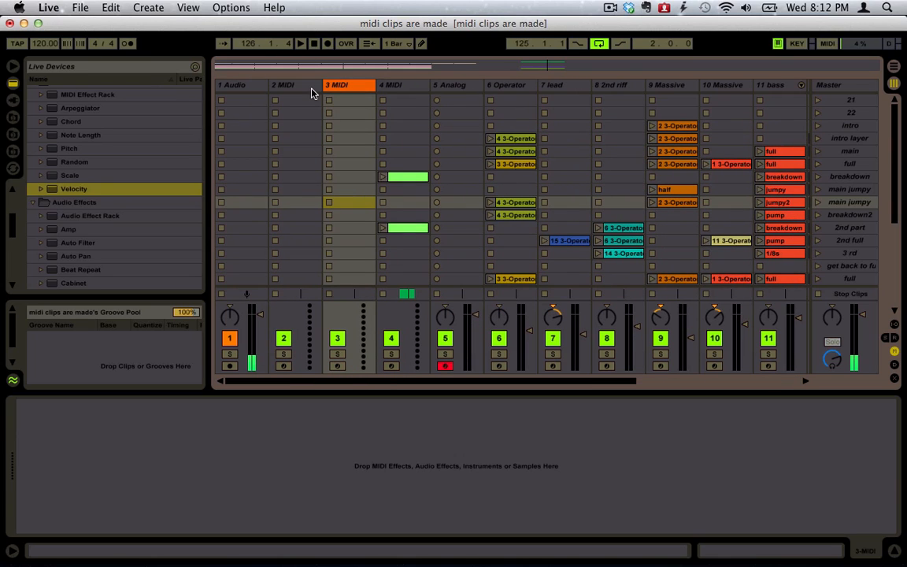
click(297, 87)
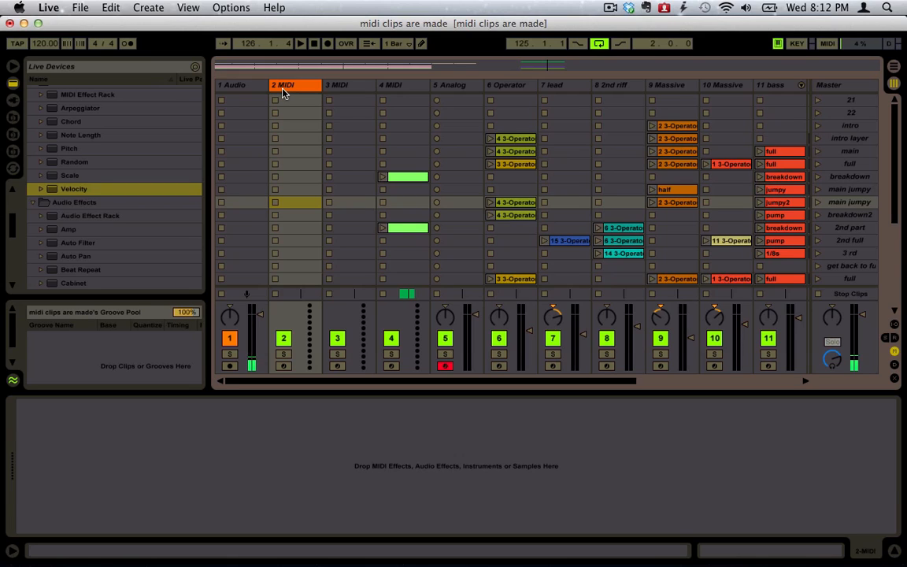
- Load the Operator instrument onto the empty 3 MIDI track and set oscillator B's level to -31 dB
click(352, 86)
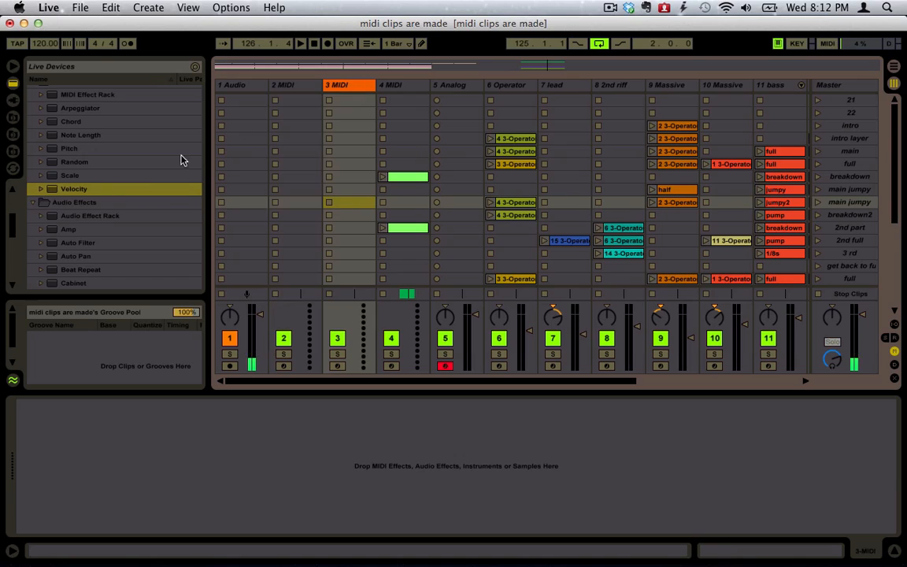
click(157, 150)
scroll(130, 180, up, 3)
scroll(130, 183, up, 4)
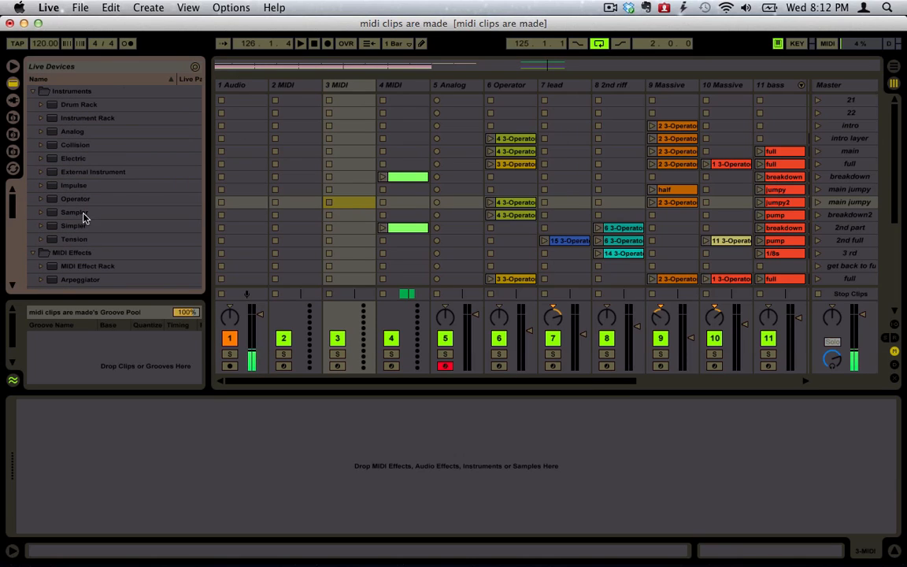
drag(78, 199, 324, 88)
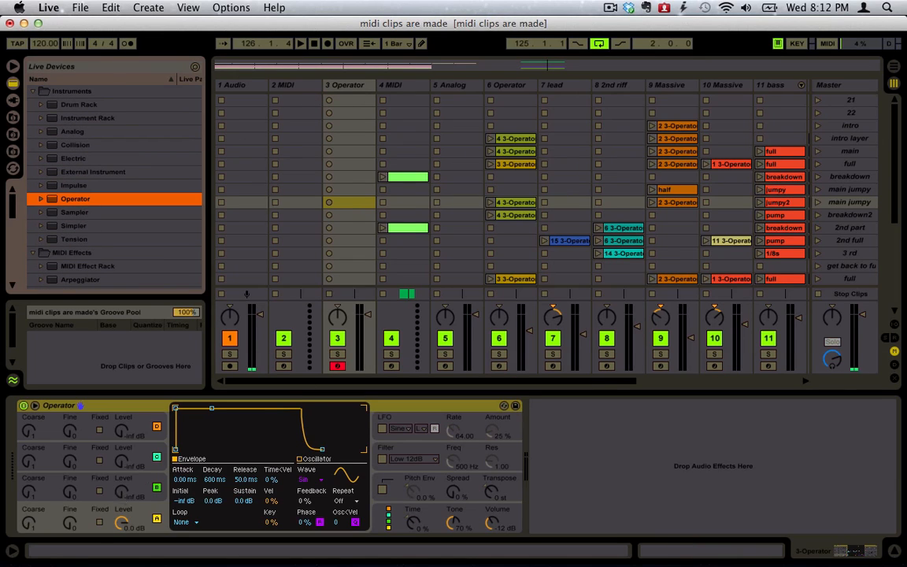
drag(121, 492, 123, 478)
- Show the tracks' input/output routing and set the 3 Operator track to receive MIDI from 2-MIDI
click(355, 85)
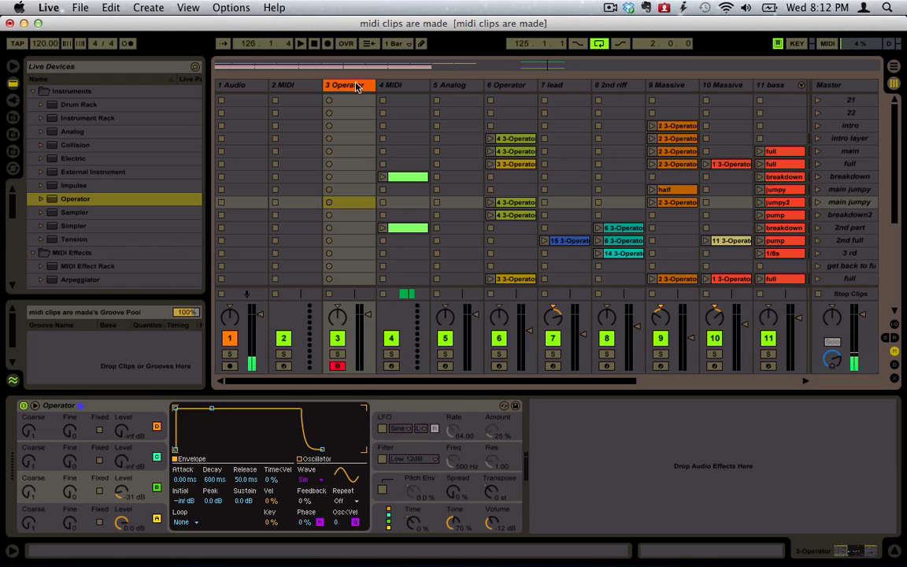
click(310, 86)
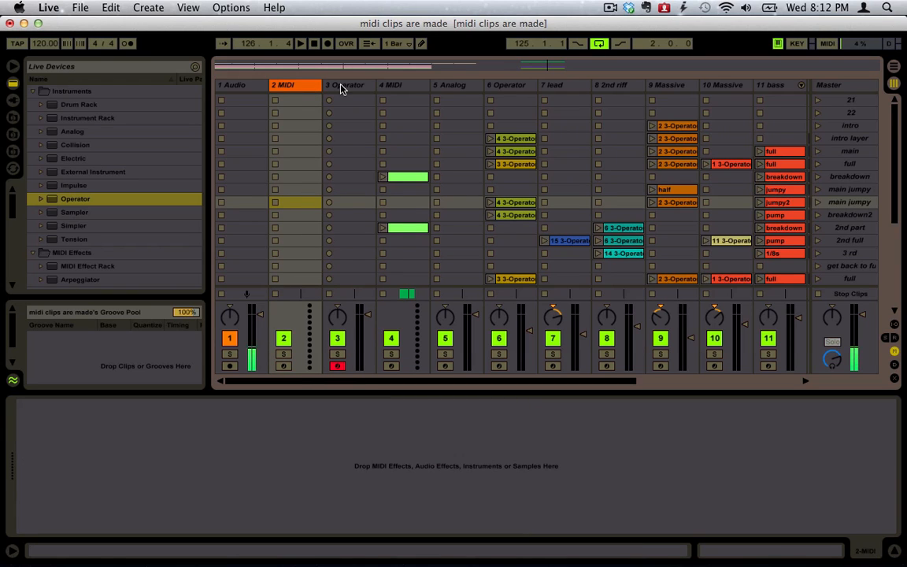
click(340, 89)
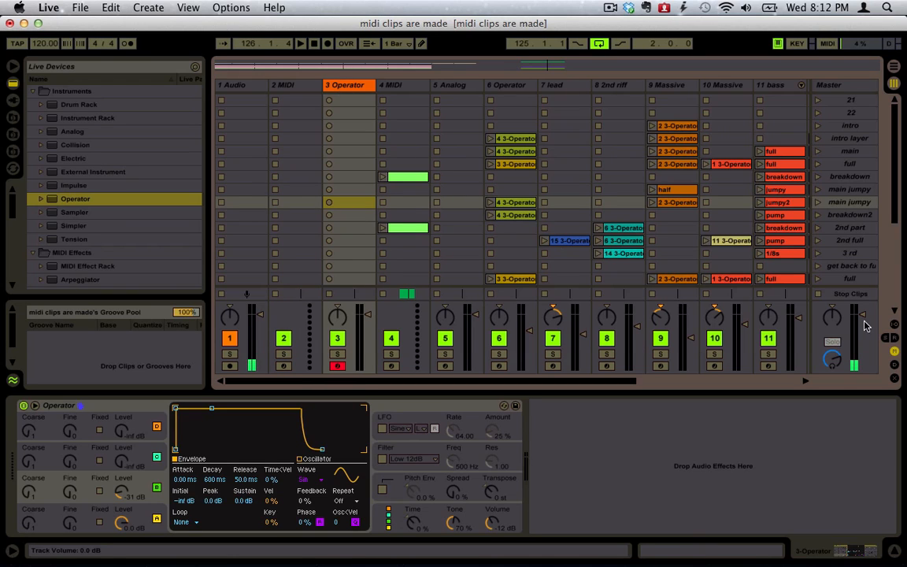
click(894, 326)
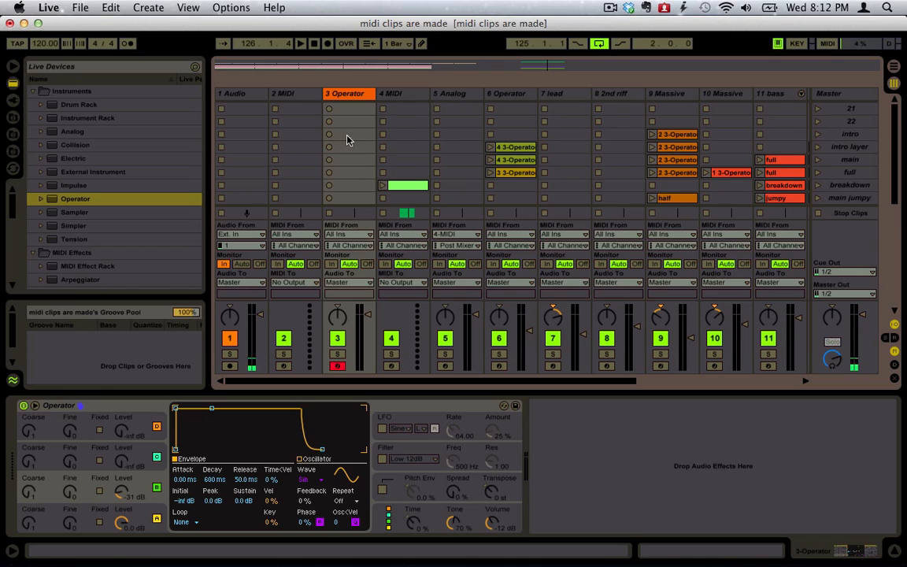
click(351, 234)
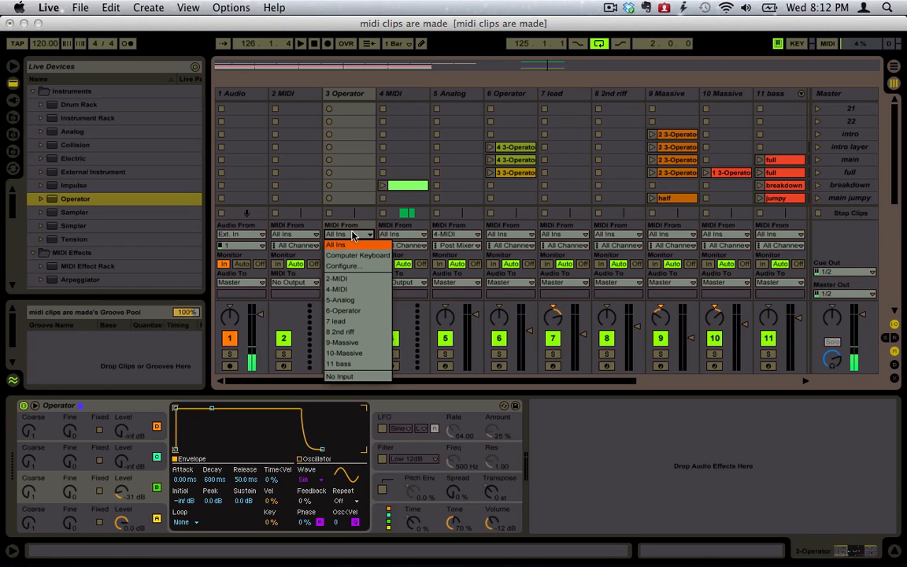
click(365, 290)
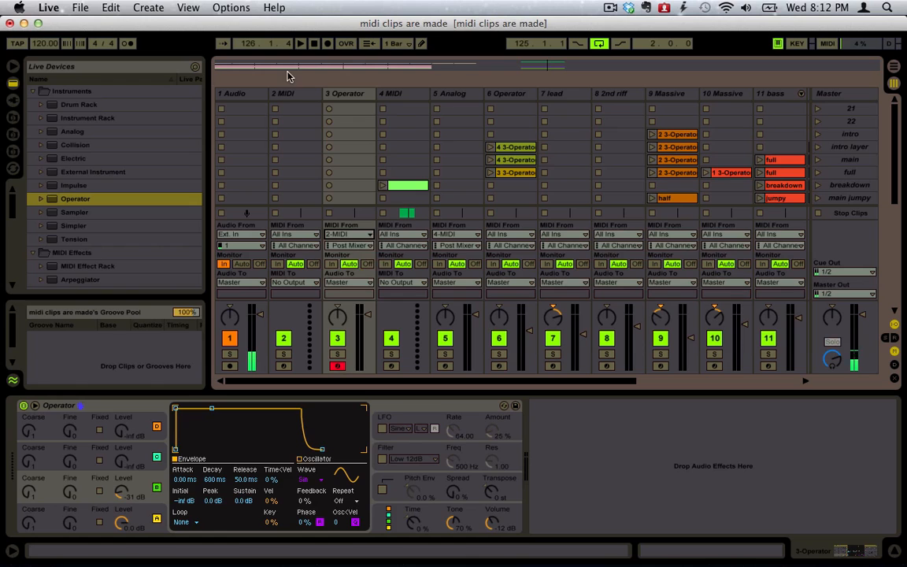
- Create a one-bar clip in scene 21 of the 2 MIDI track, fill it with one sustained C3 note, and launch it
double_click(309, 113)
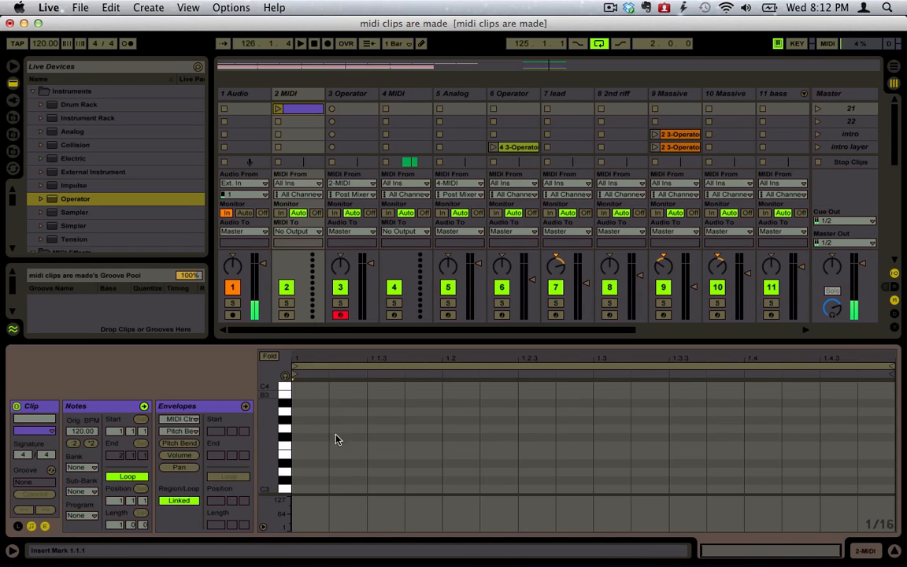
drag(309, 489, 884, 468)
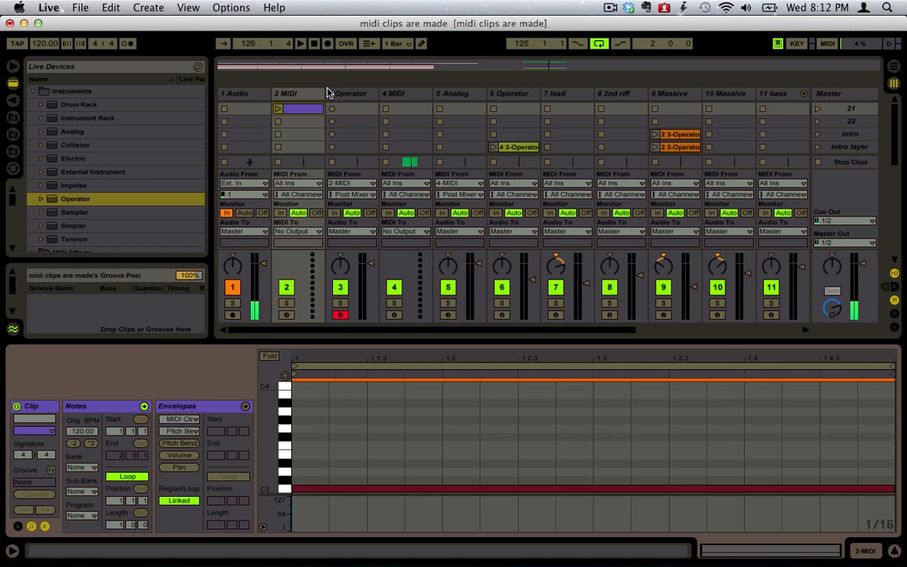
click(346, 108)
click(289, 112)
click(330, 107)
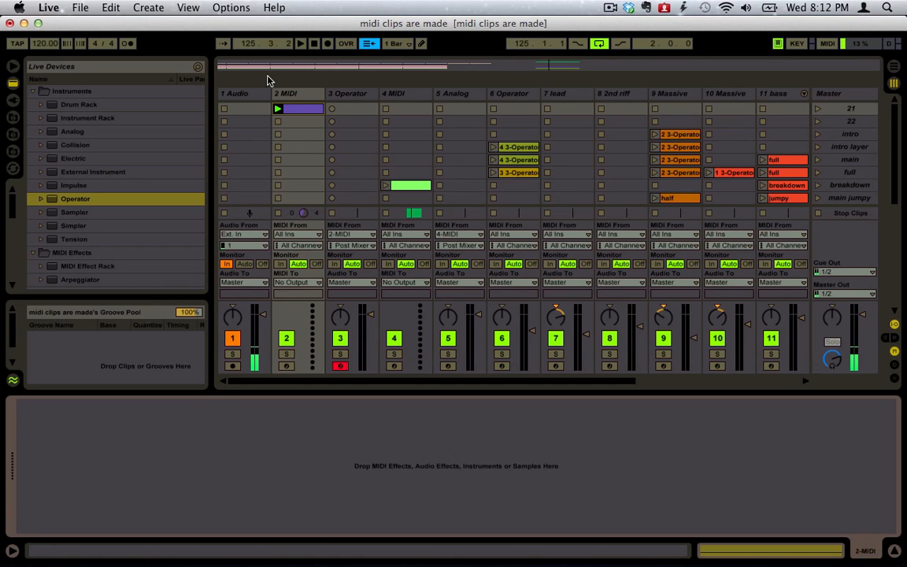
- Add the MIDI effects Chord, Arpeggiator, Velocity and Scale, in that order, to the 2 MIDI track
click(301, 96)
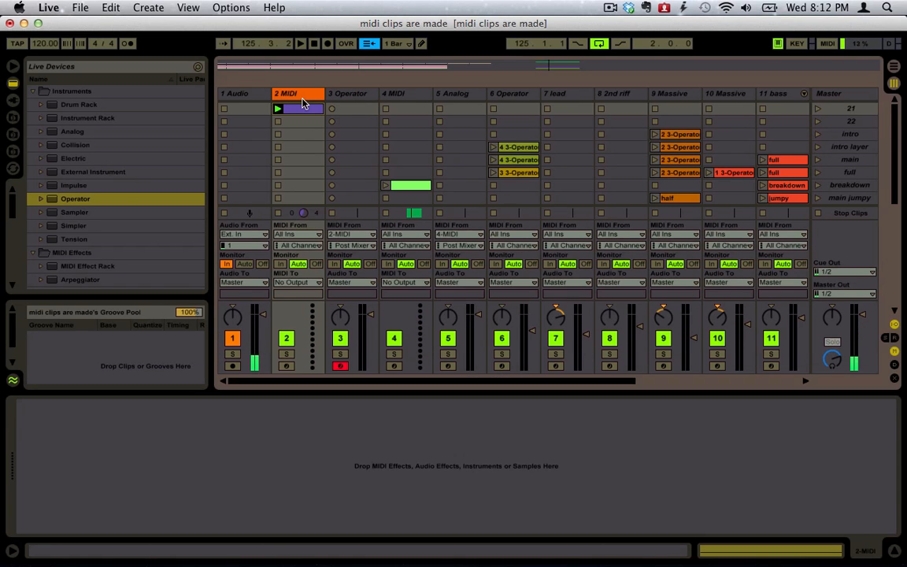
click(126, 195)
scroll(124, 189, down, 6)
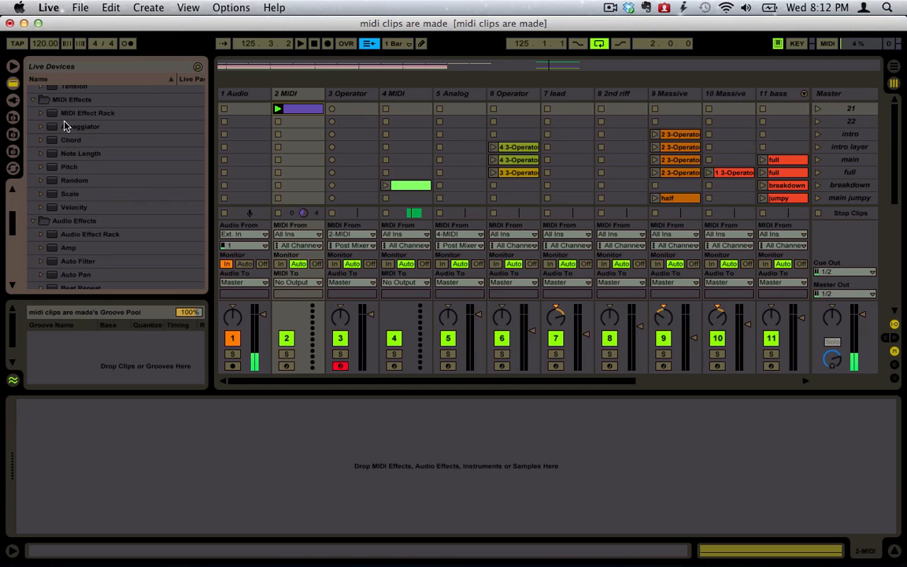
double_click(75, 141)
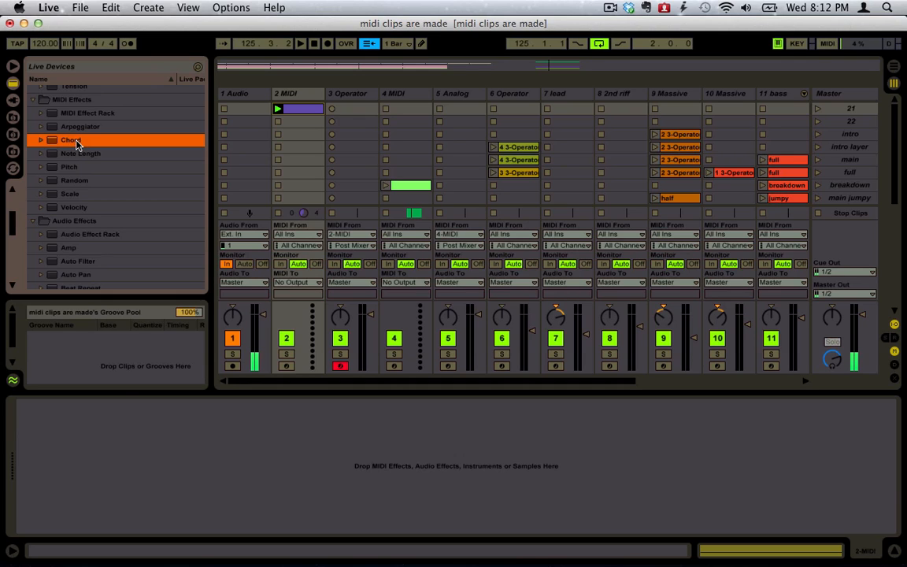
double_click(89, 128)
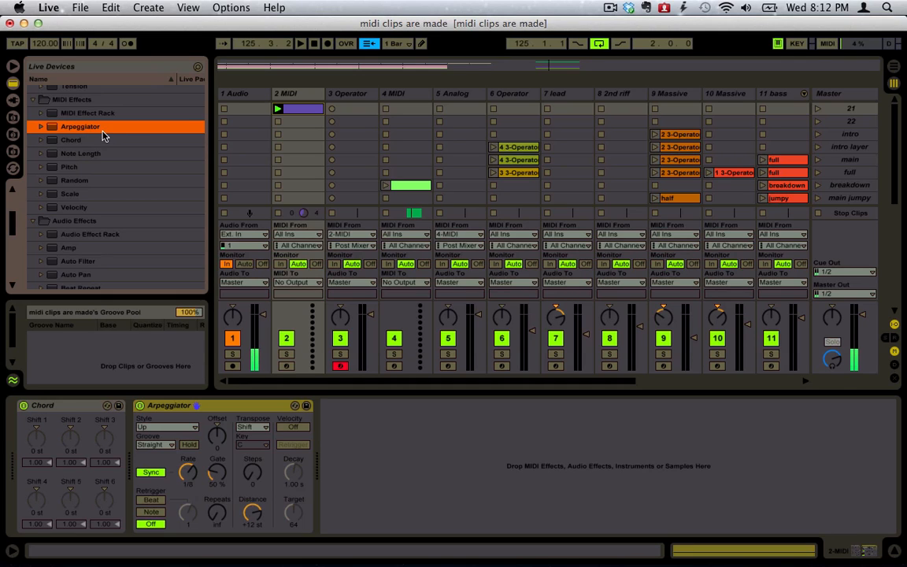
double_click(91, 207)
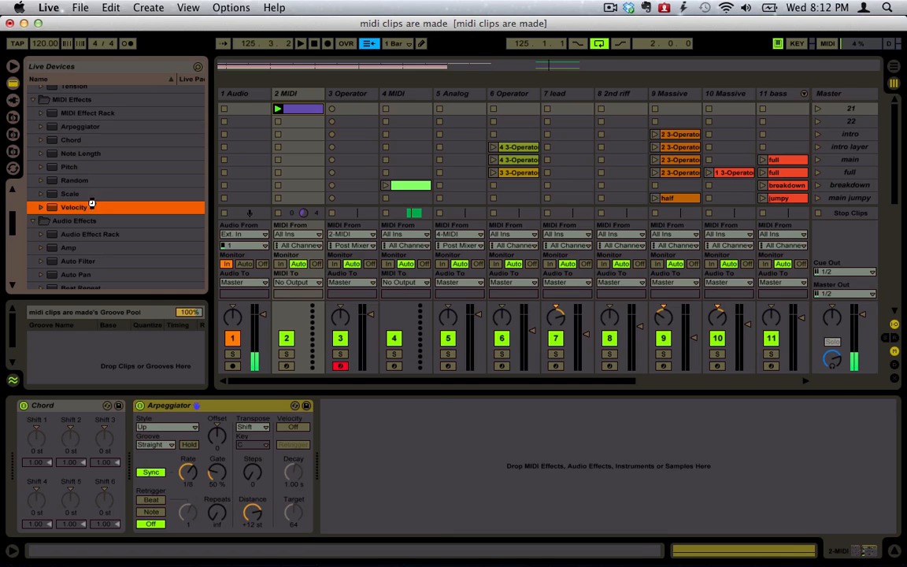
double_click(87, 194)
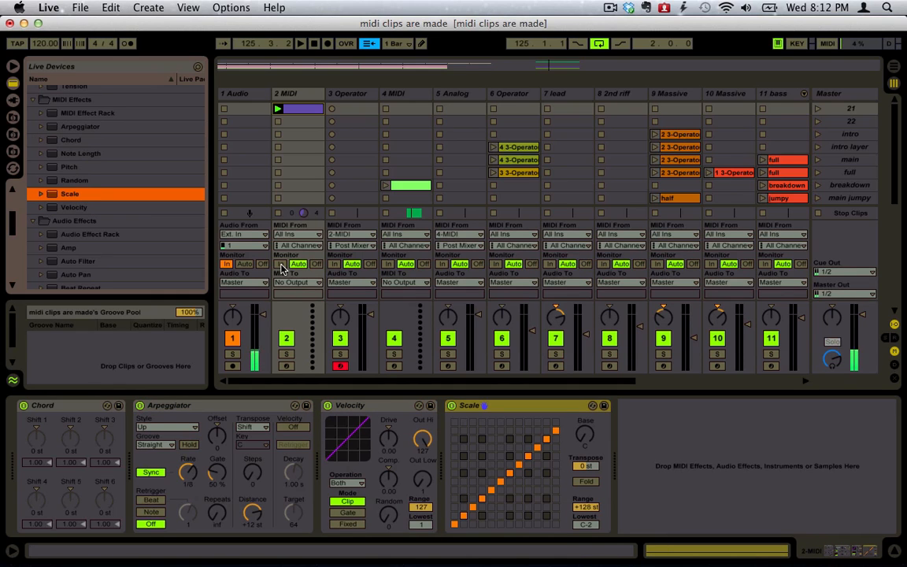
- Duplicate the Chord, Arpeggiator and Velocity devices together, and delete the copies again
click(391, 415)
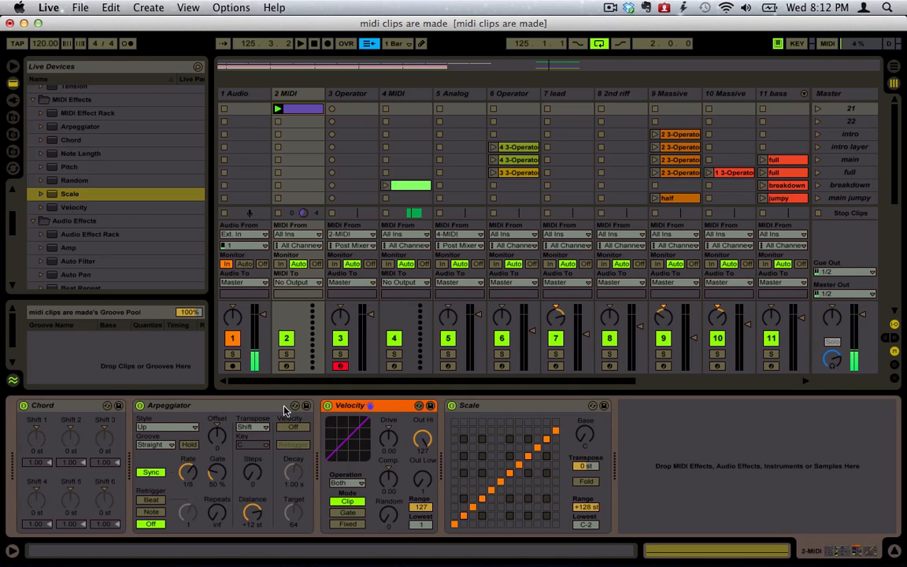
shift+click(89, 405)
key(super+d)
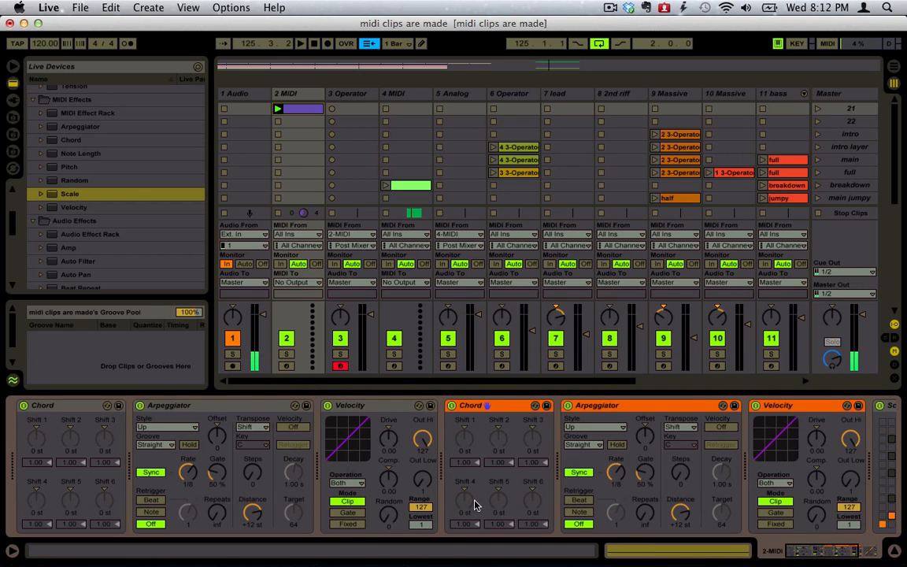
key(BackSpace)
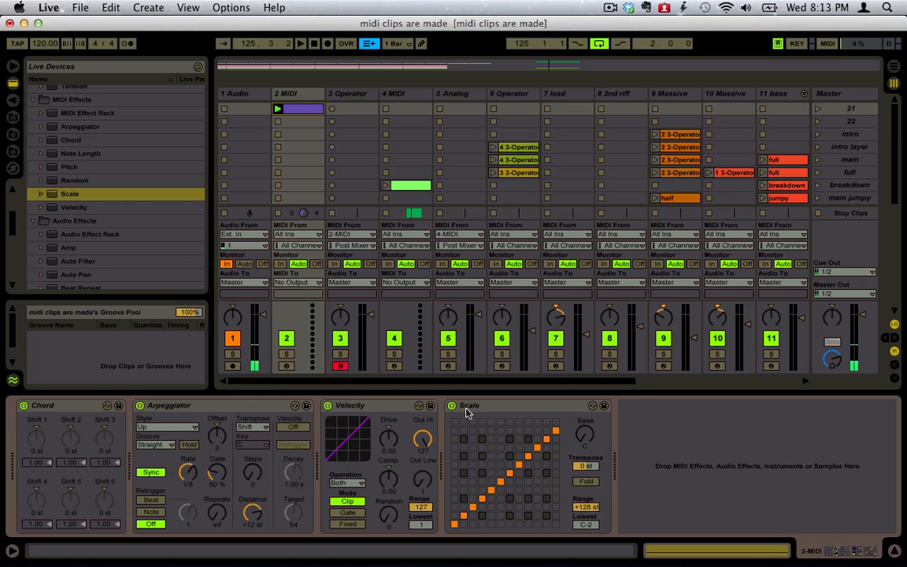
- Remap the Scale device to C major, sending C# to C, D# to D, F# to G, G# to A and A# to B
click(464, 523)
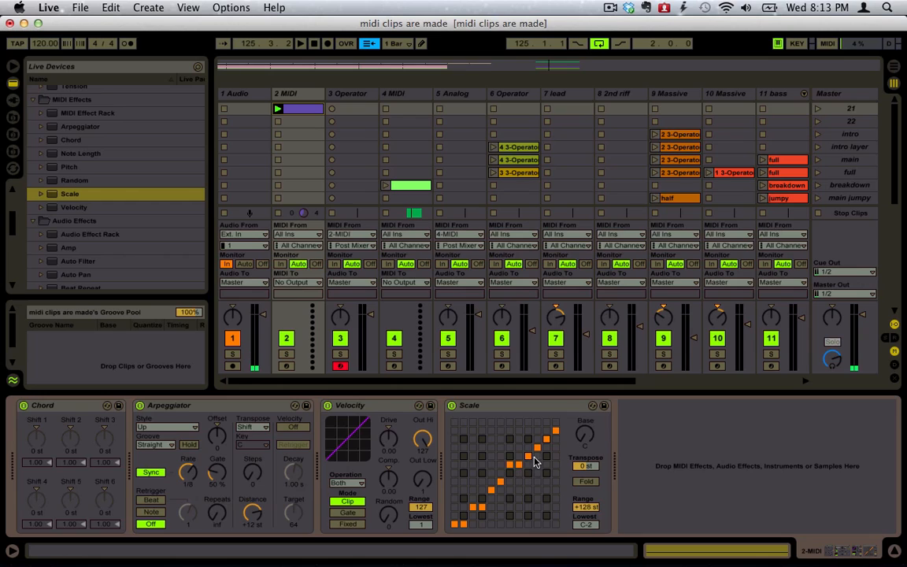
click(528, 447)
click(546, 432)
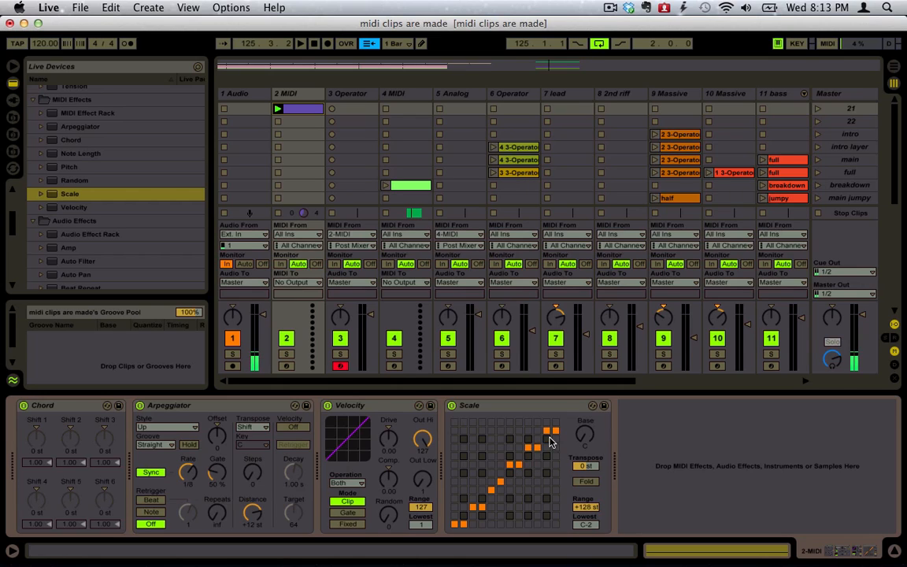
- Audition the 2 MIDI clip and raise oscillator B's level to -24 dB in the 3 Operator track's Operator
click(277, 109)
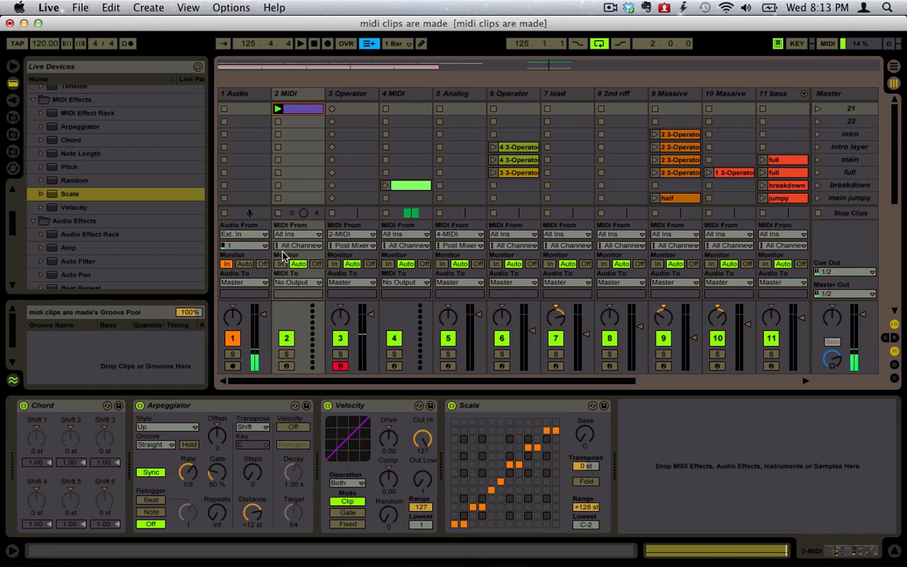
click(352, 109)
drag(120, 491, 120, 482)
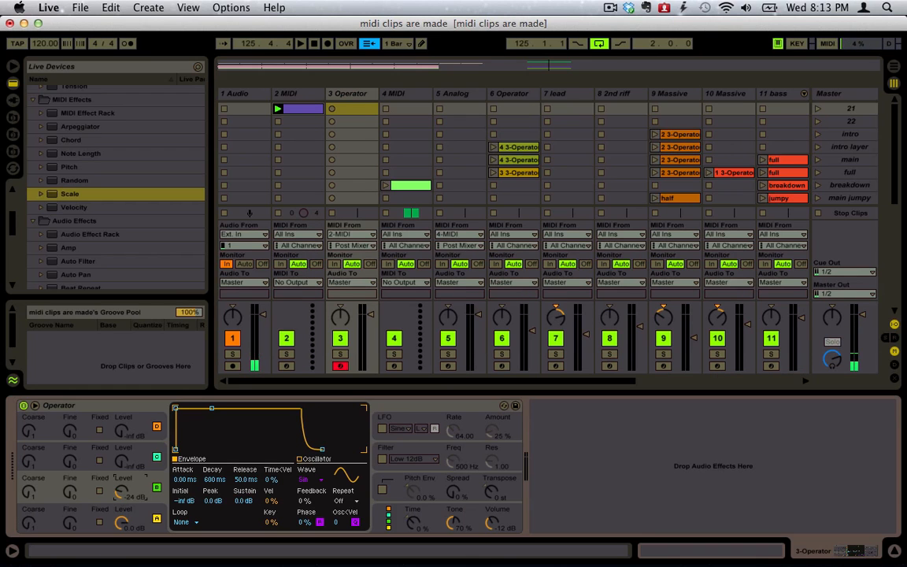
click(302, 108)
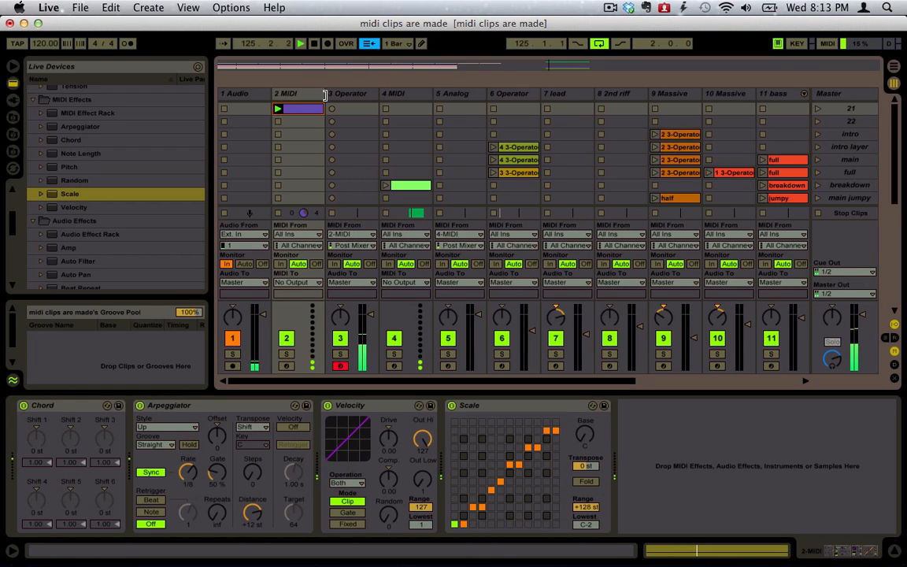
click(334, 94)
- Set the 2 MIDI track's Chord device to +2 st for Shift 1 and +9 st for Shift 2
click(290, 93)
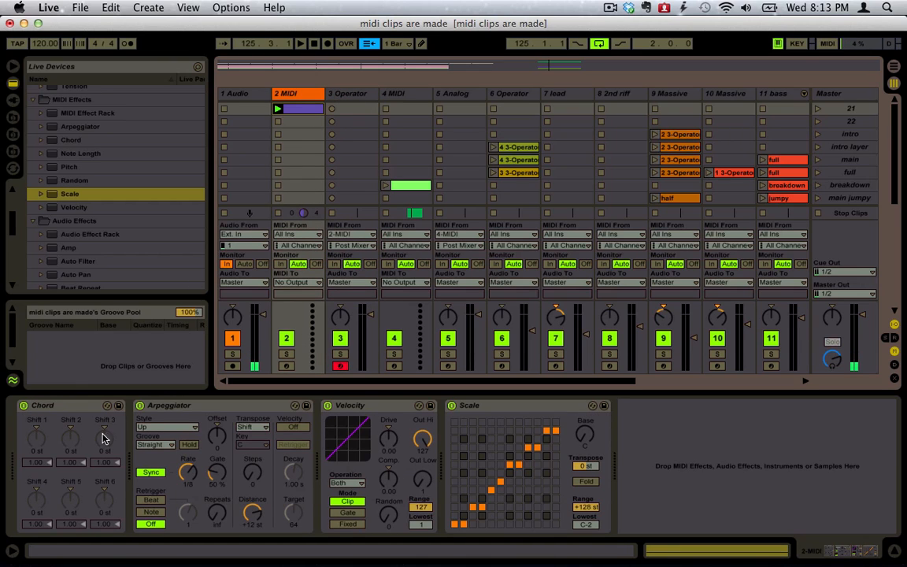
drag(46, 448, 46, 429)
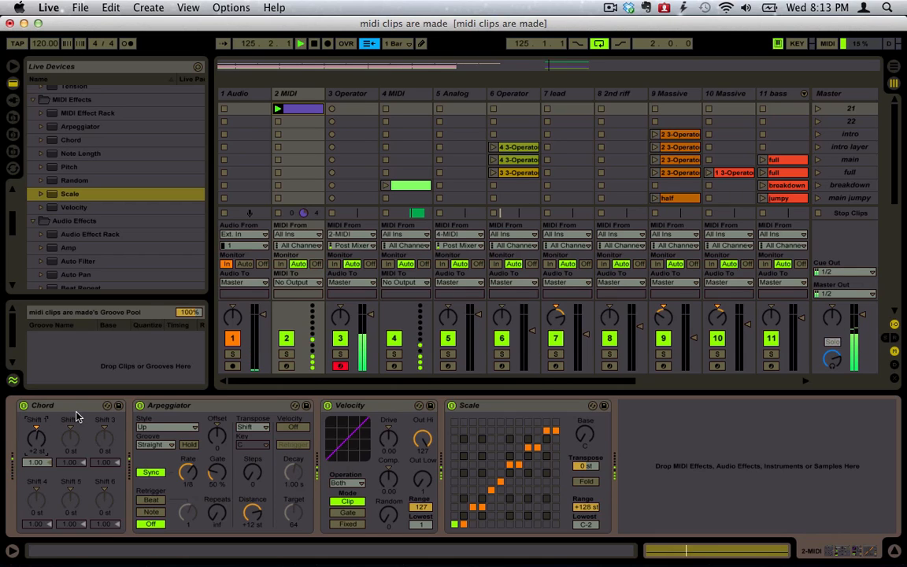
drag(70, 437, 70, 421)
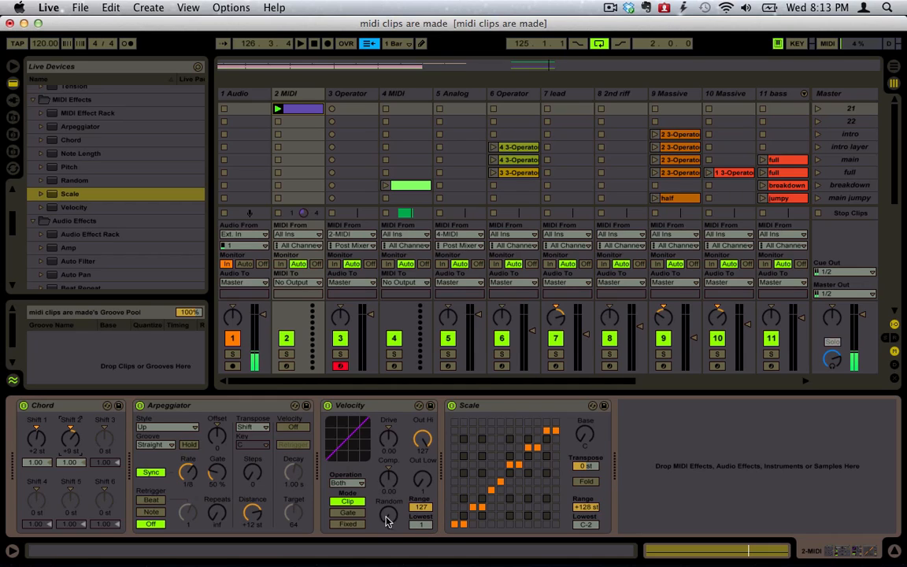
- Set the Velocity device to Gate mode with Lowest 2, and the Chord device's Shift 3 to +3 st at 0.01 velocity
click(348, 513)
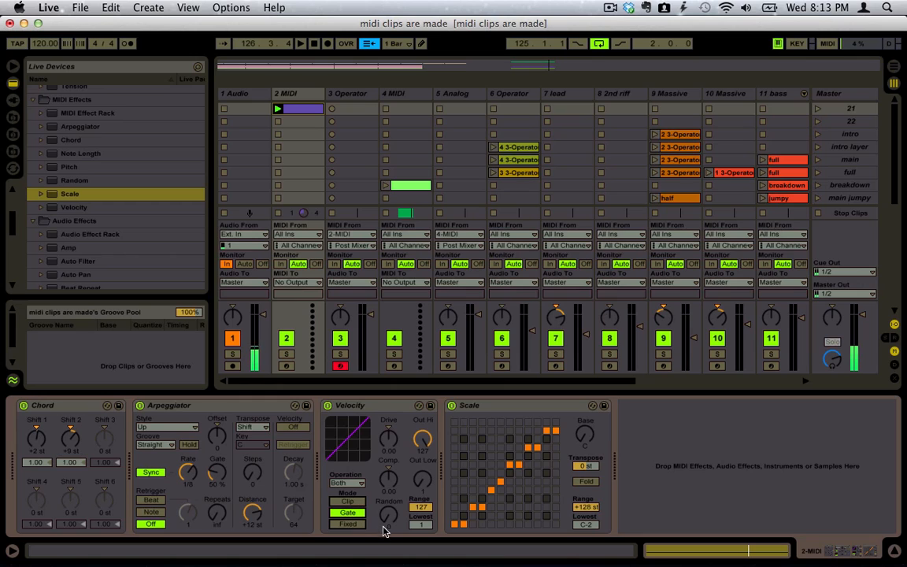
click(421, 524)
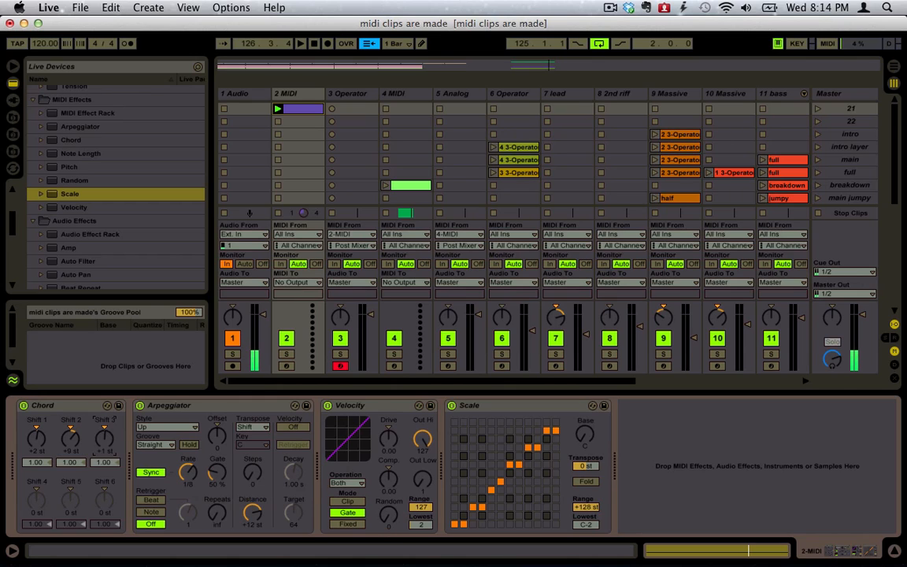
drag(105, 439, 105, 430)
click(116, 460)
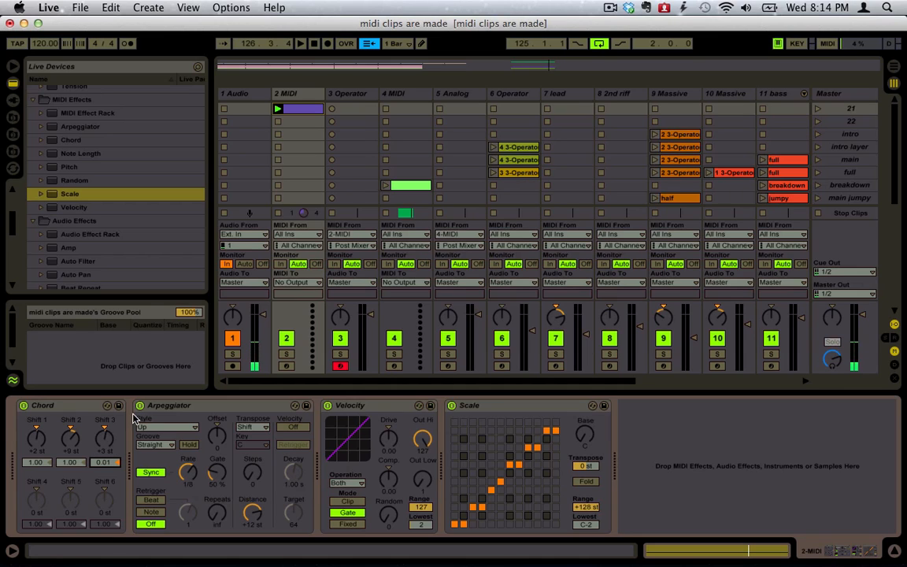
key(space)
- Set the Arpeggiator's retrigger mode to Beat and launch the 2 MIDI track's clip
click(160, 502)
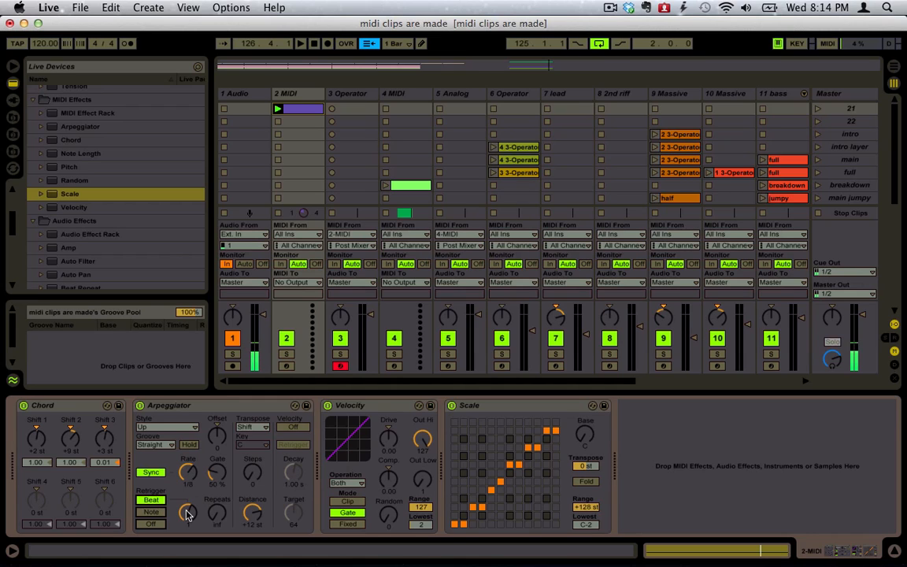
click(187, 513)
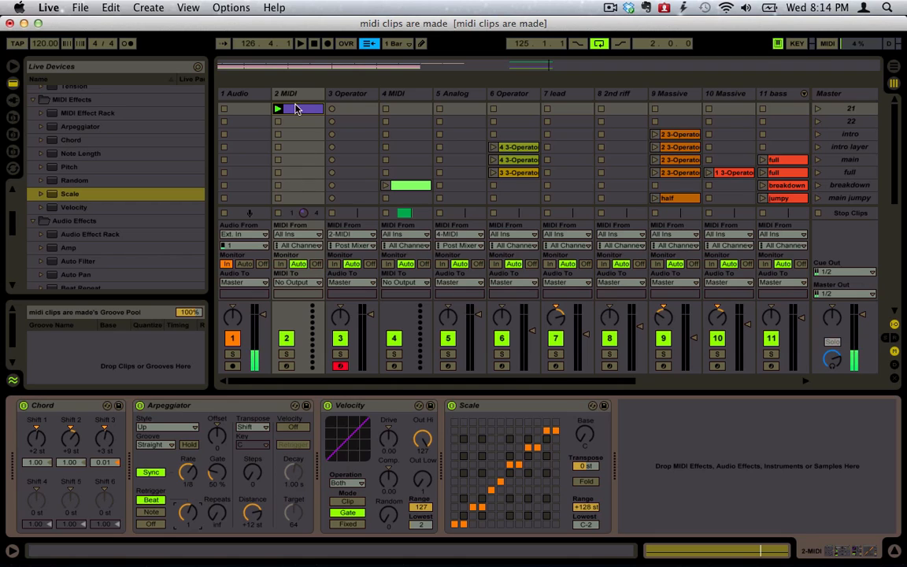
click(278, 110)
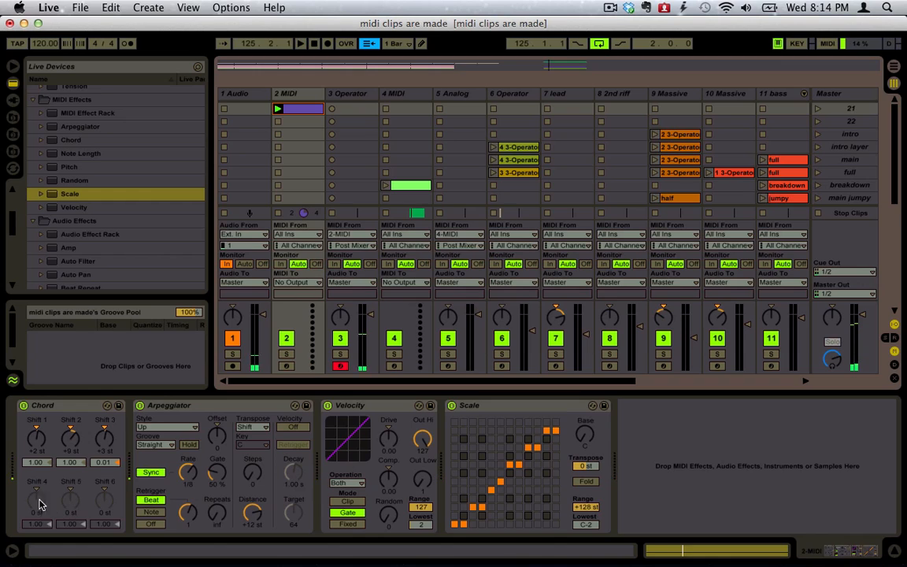
- Add two more notes in the Chord device, with Shift 4 at +5 st and Shift 5 at -2 st
drag(40, 503, 40, 491)
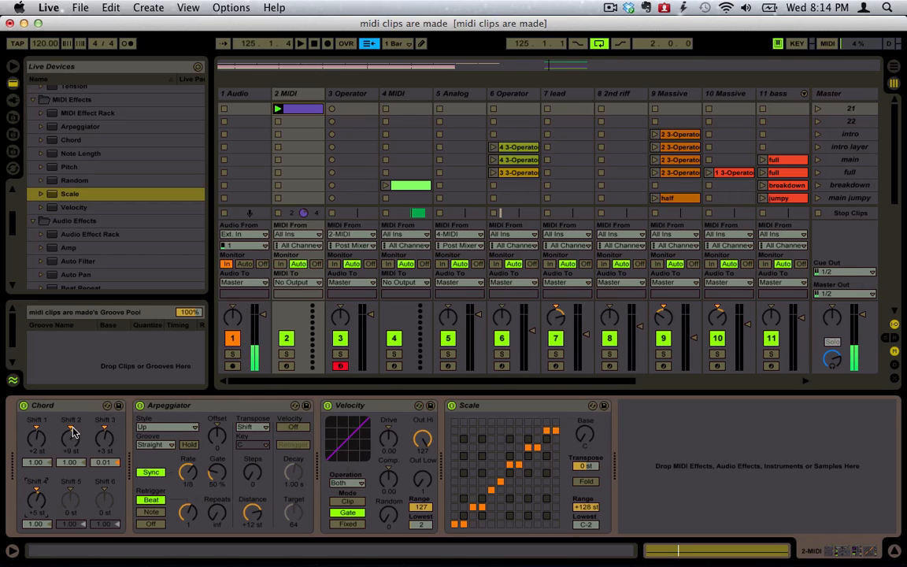
drag(72, 432, 69, 447)
click(530, 406)
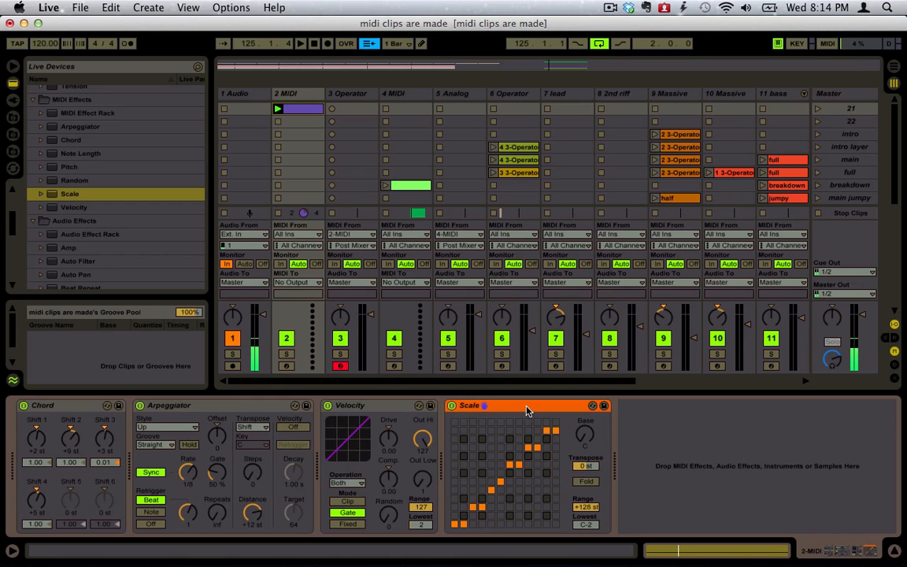
click(67, 405)
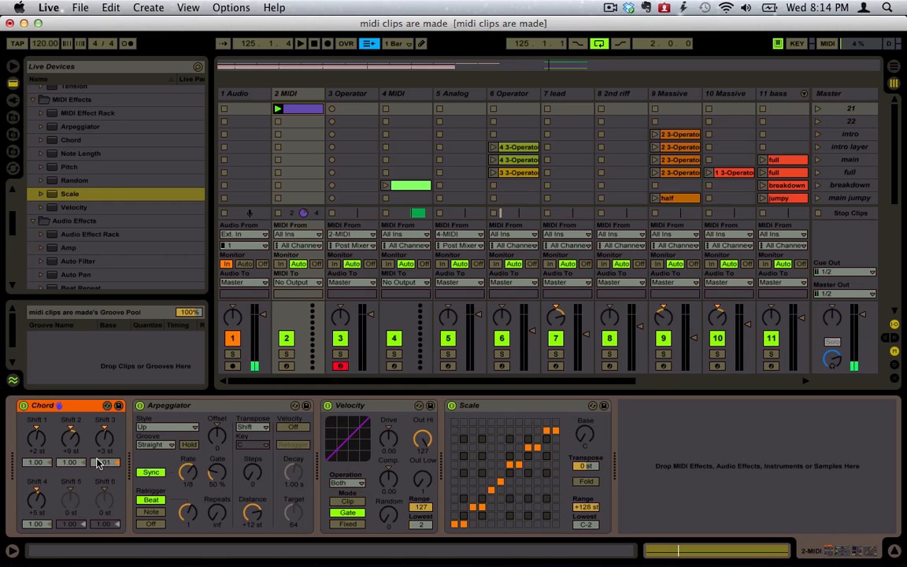
drag(75, 502, 75, 519)
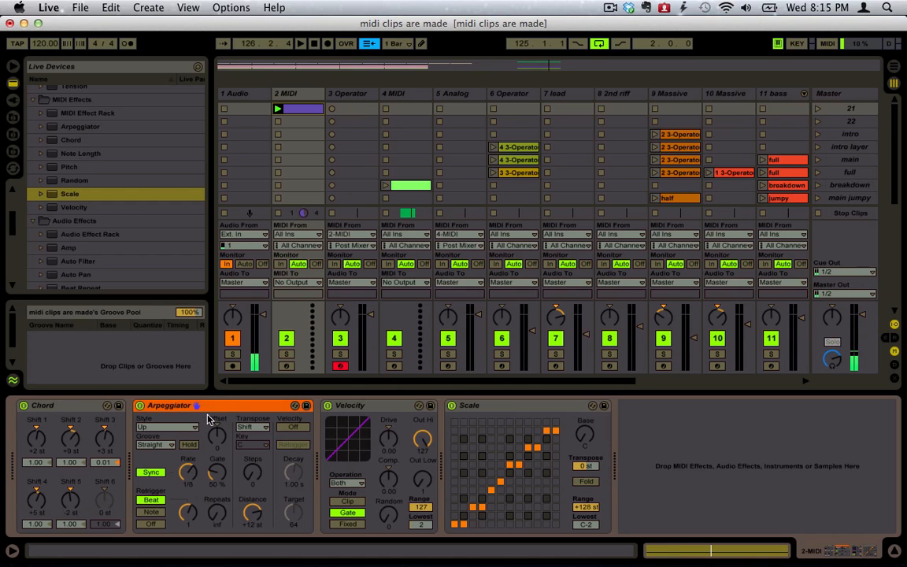
- Set the Arpeggiator's style to Con & Diverge and its offset to 2
click(178, 427)
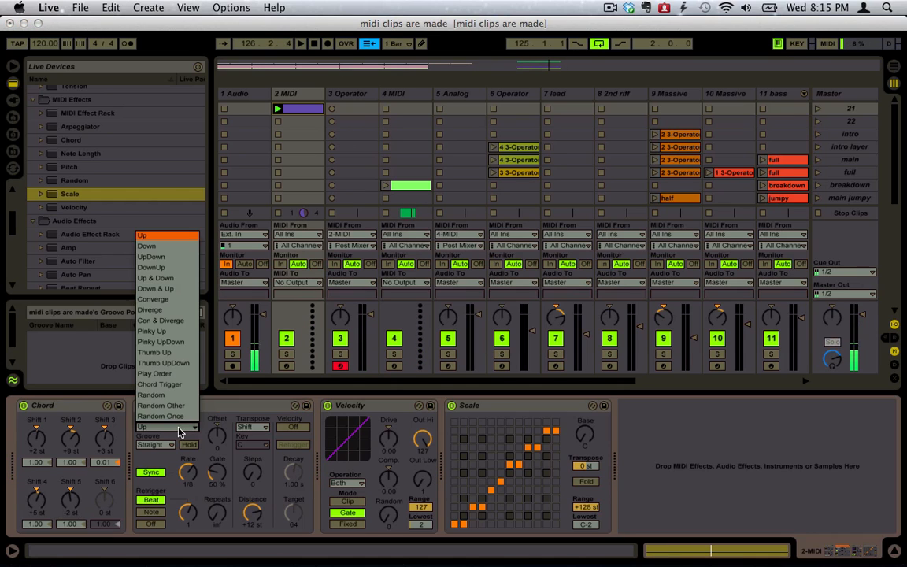
click(166, 321)
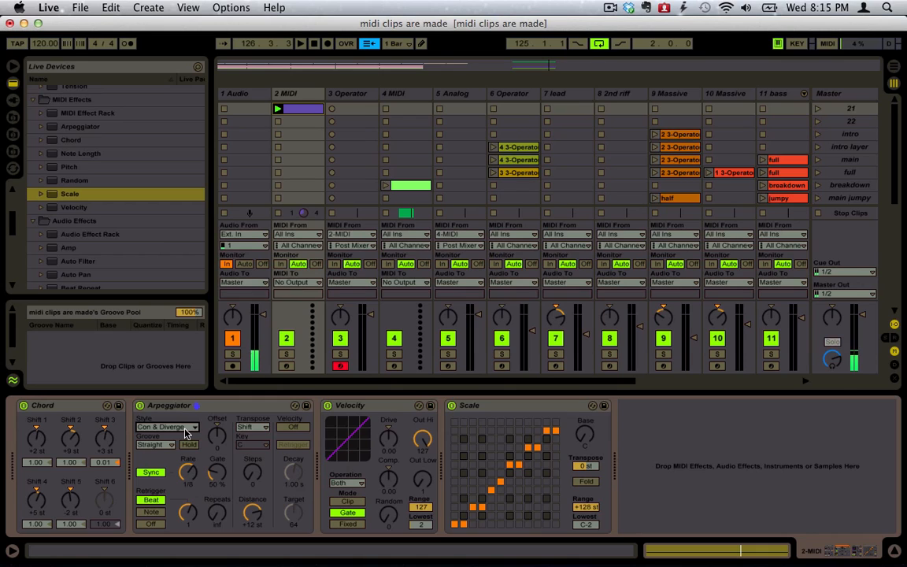
click(218, 436)
key(space)
click(499, 406)
click(223, 406)
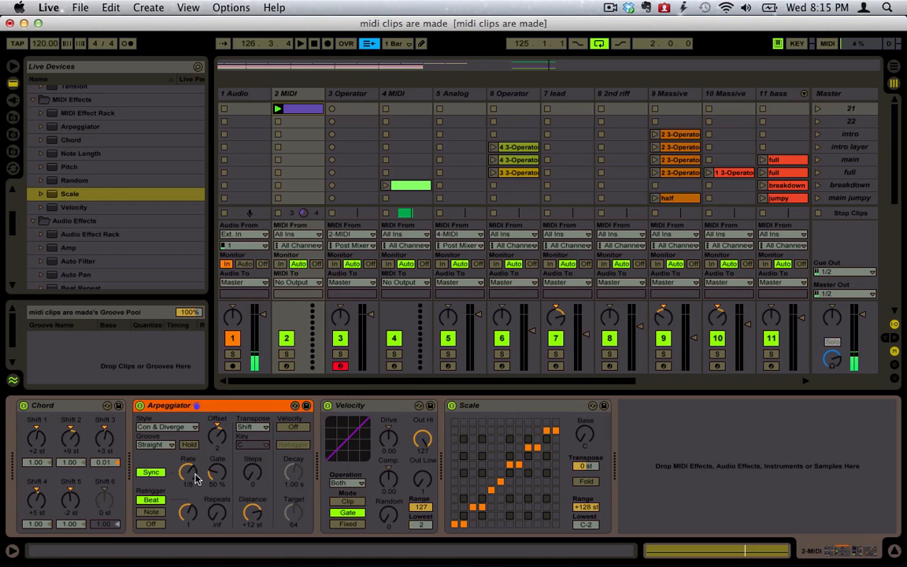
- Set the Arpeggiator's gate to 93 % and its rate to 1/4 while auditioning the pattern
drag(218, 479, 218, 453)
key(space)
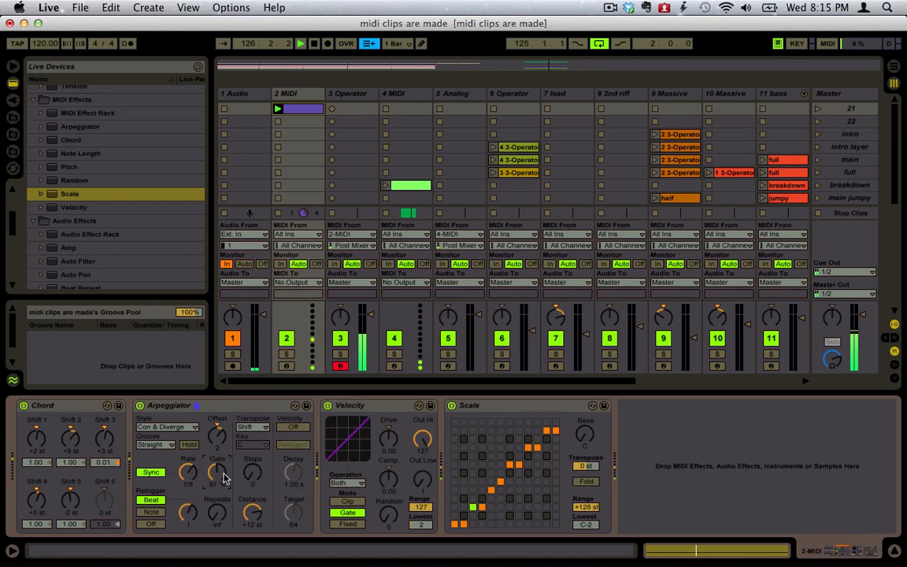
drag(223, 478, 190, 472)
key(space)
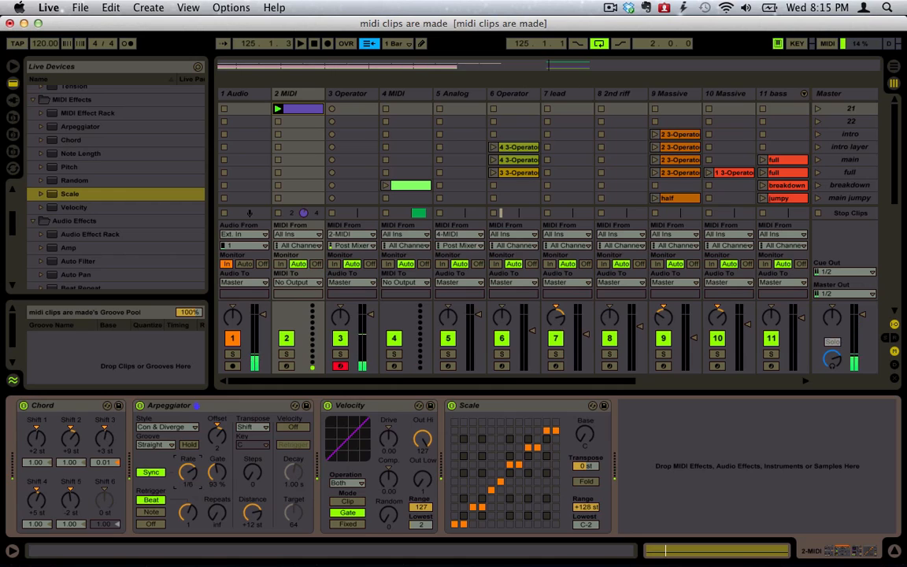
key(space)
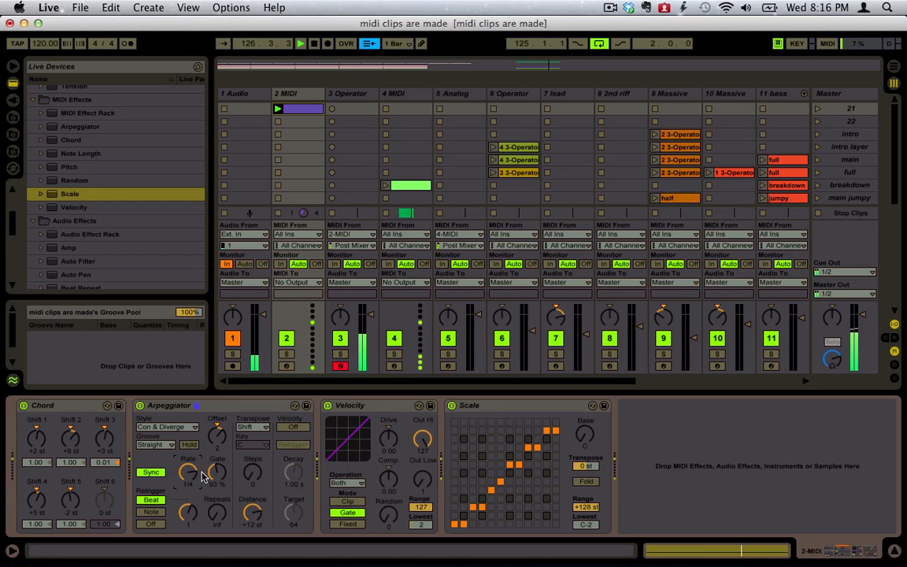
- Lengthen the 2 MIDI clip's loop to two bars and stretch its C3 note across both bars
double_click(298, 110)
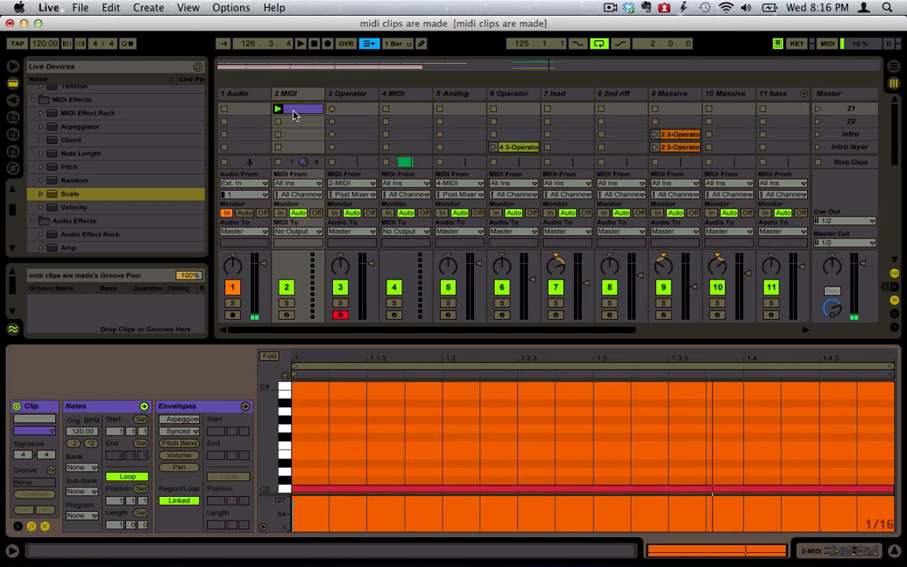
click(391, 438)
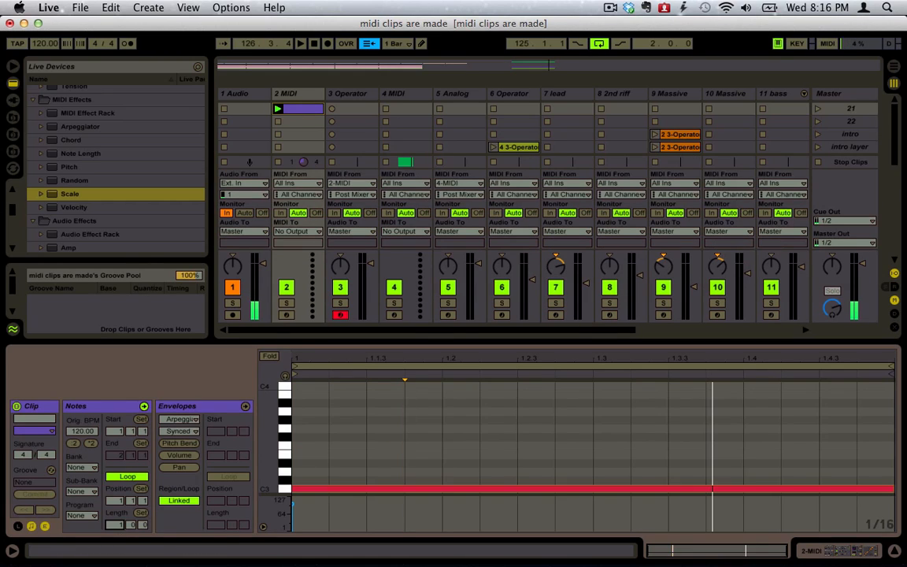
drag(118, 525, 119, 515)
click(380, 403)
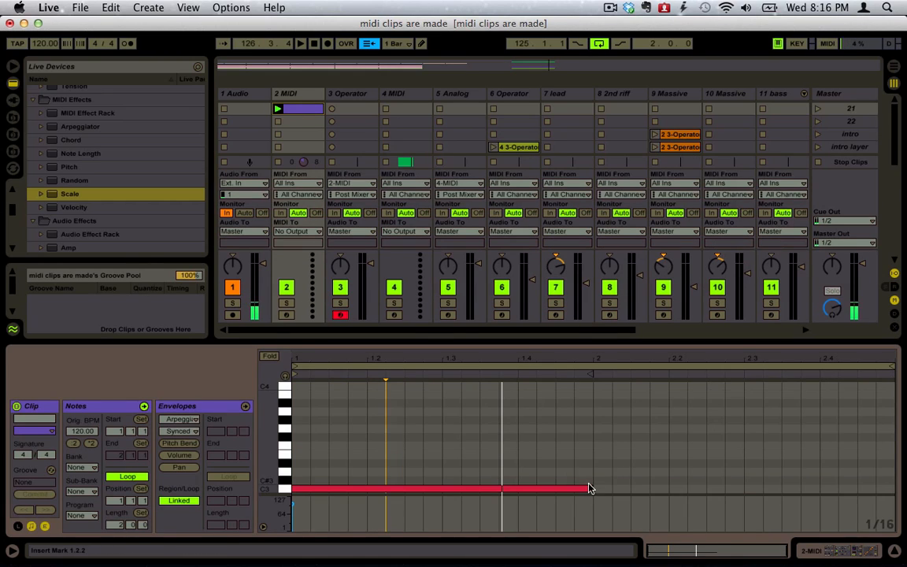
drag(590, 489, 886, 480)
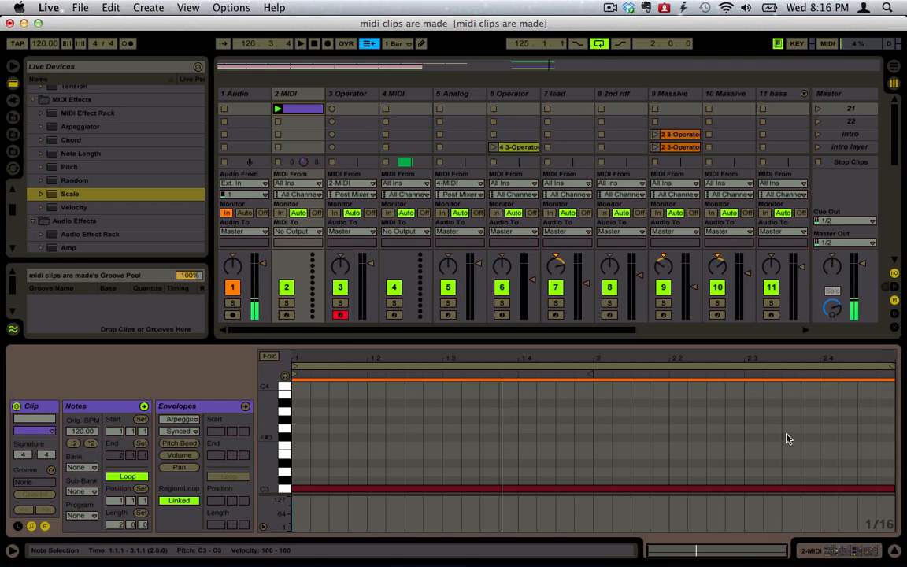
- Raise the Arpeggiator's beat retrigger interval above 5/4, set its rate to 1/8 and audition the pattern
key(shift+Tab)
click(182, 505)
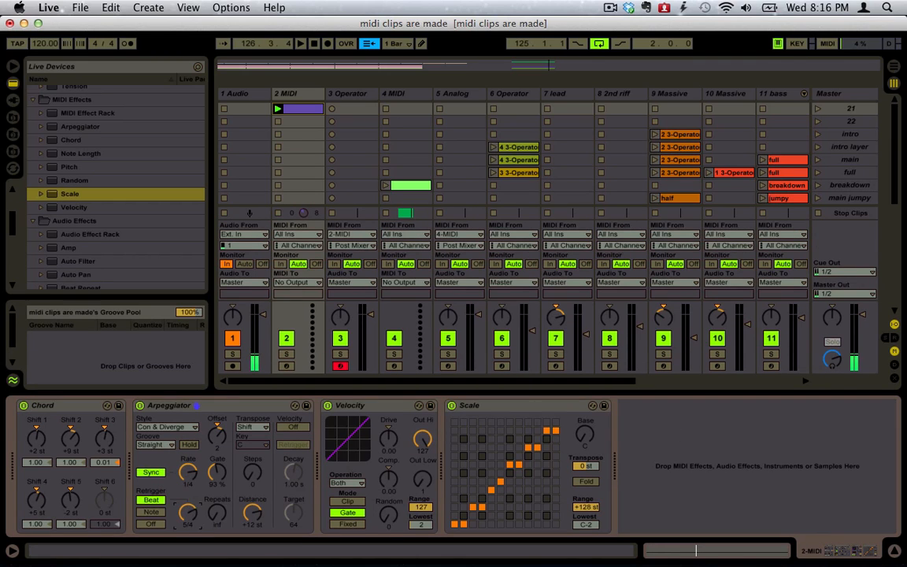
drag(186, 508, 187, 501)
key(space)
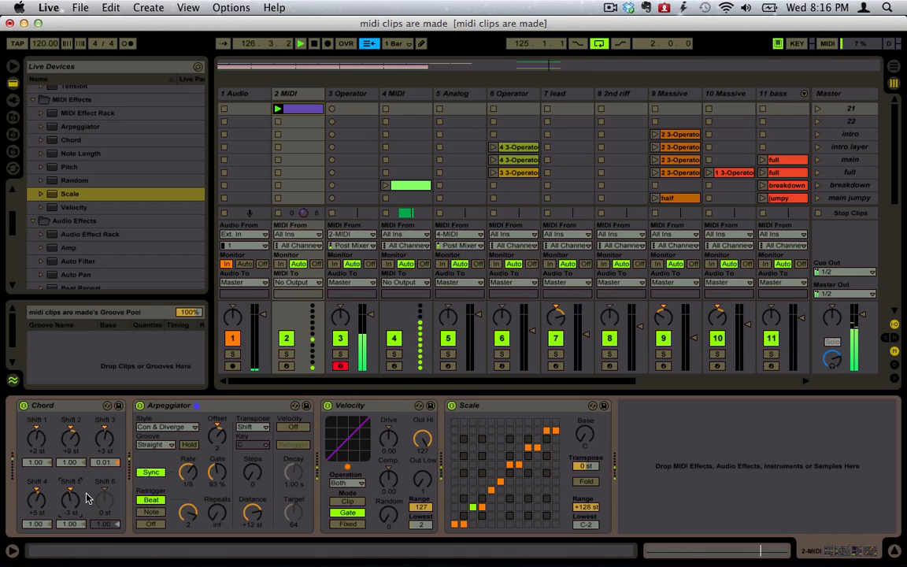
- Audition different Shift 5 values in the Chord device and set Shift 5 to +4 st
key(space)
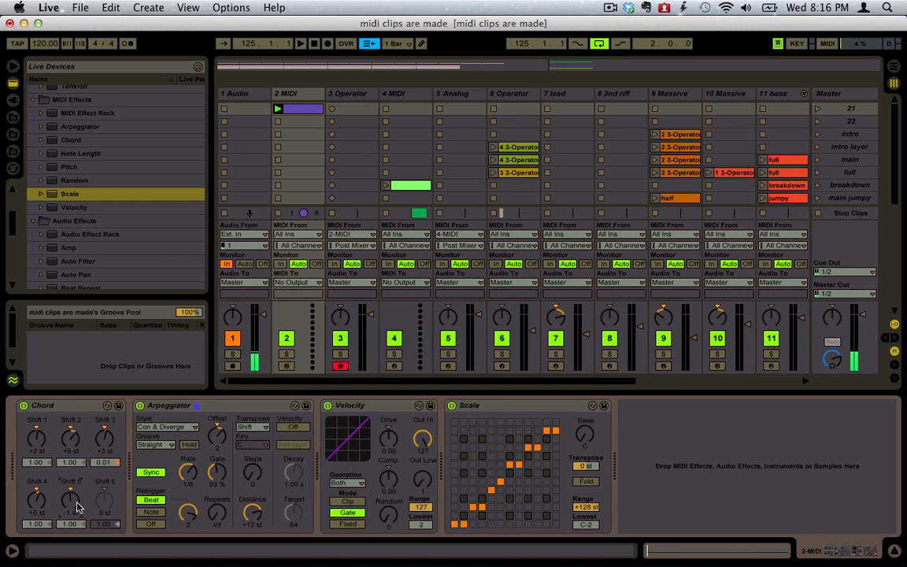
key(space)
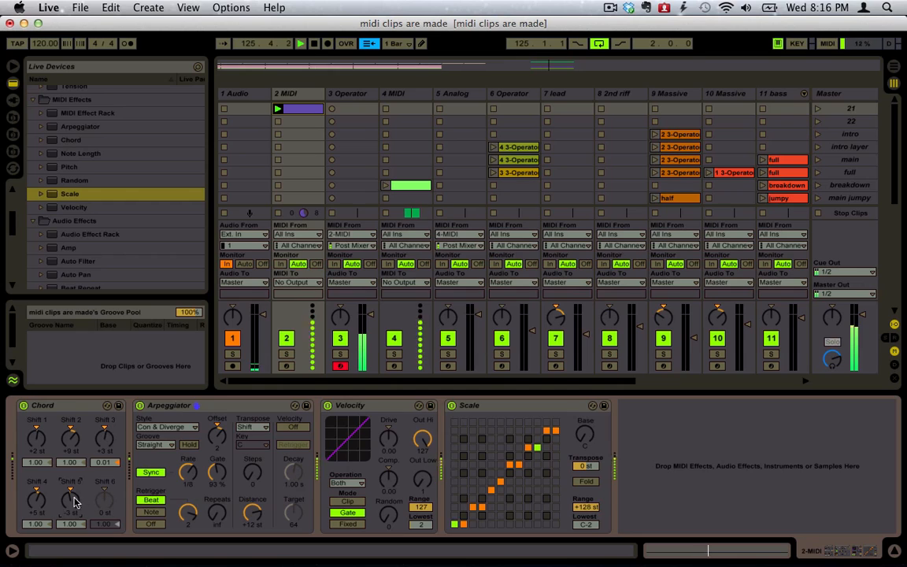
drag(69, 501, 69, 471)
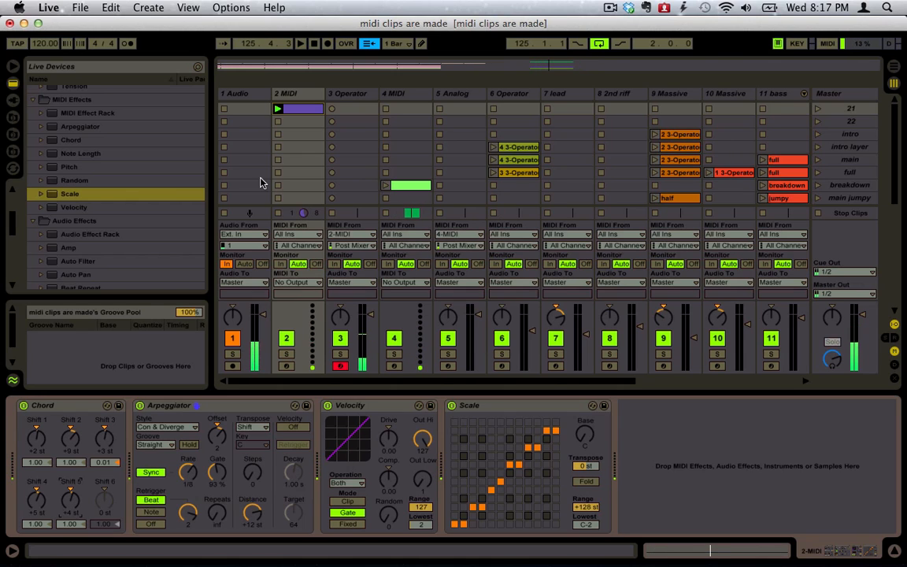
- Record the generated pattern into the first clip slot of the 3 Operator track and stop playback
click(348, 95)
click(335, 111)
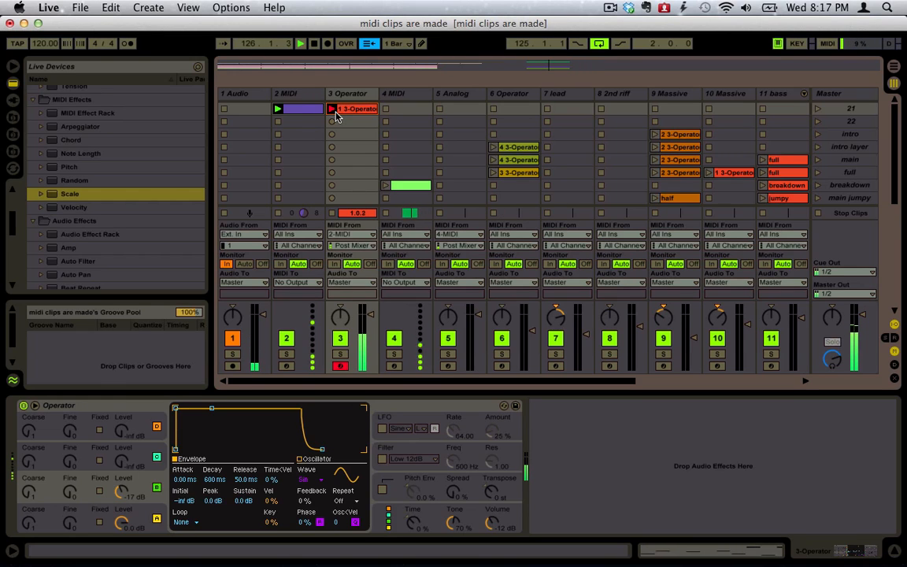
click(334, 111)
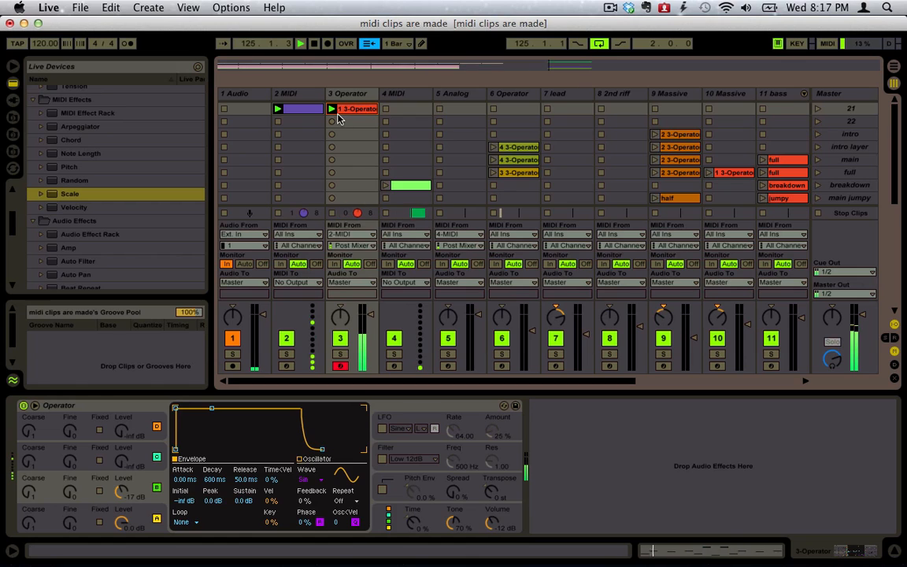
key(space)
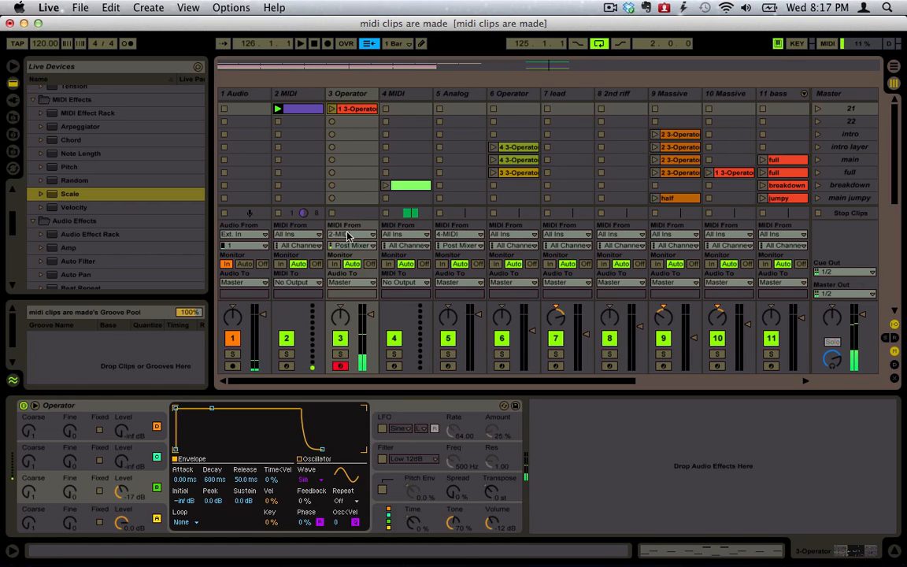
- Inspect the notes of the clip recorded on the 3 Operator track, and return to that track's devices
double_click(354, 110)
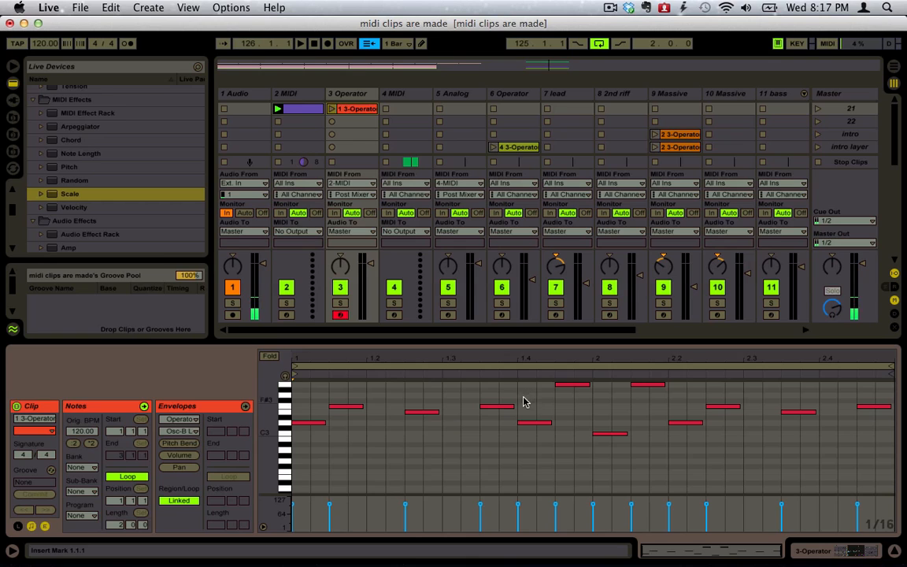
click(304, 94)
click(353, 95)
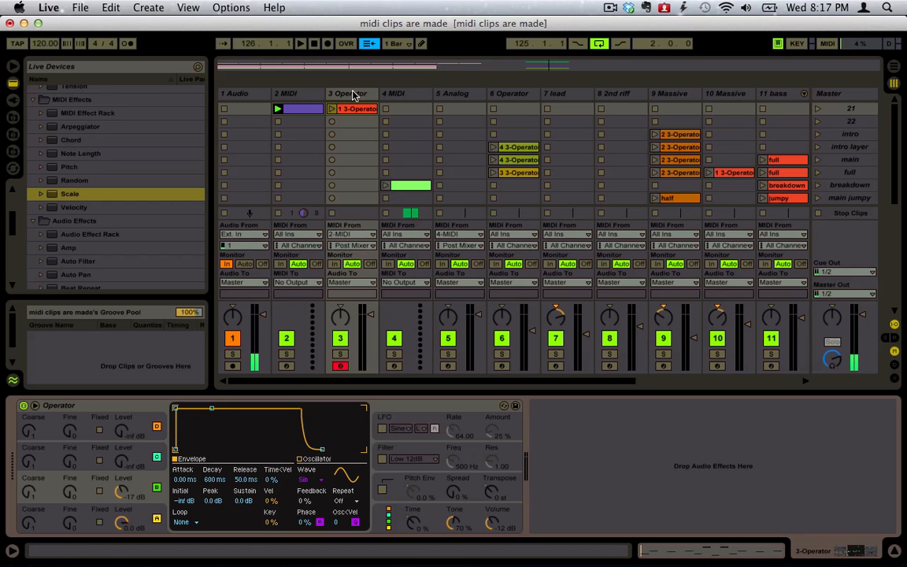
- Duplicate the 2 MIDI track's Chord, Arpeggiator and Velocity devices together ahead of the Scale device
click(309, 95)
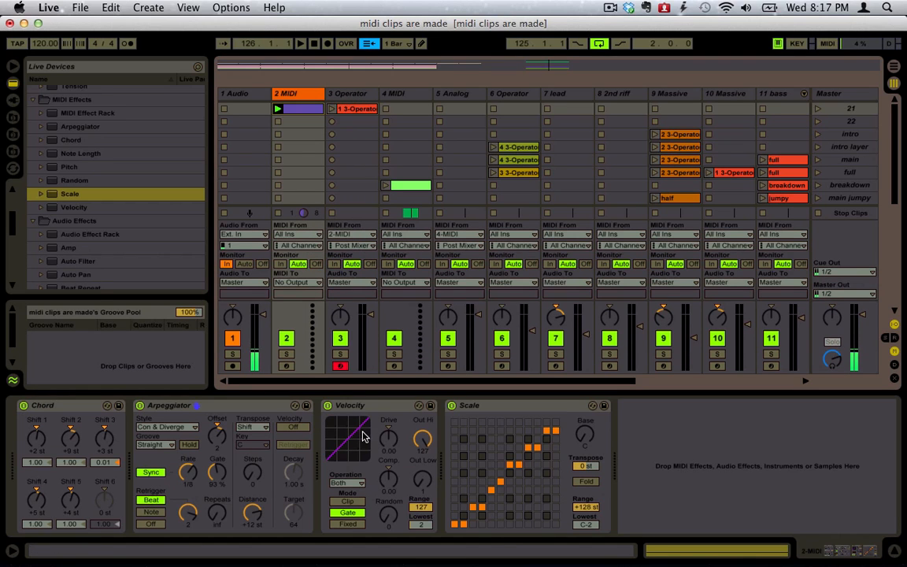
click(388, 406)
shift+click(97, 407)
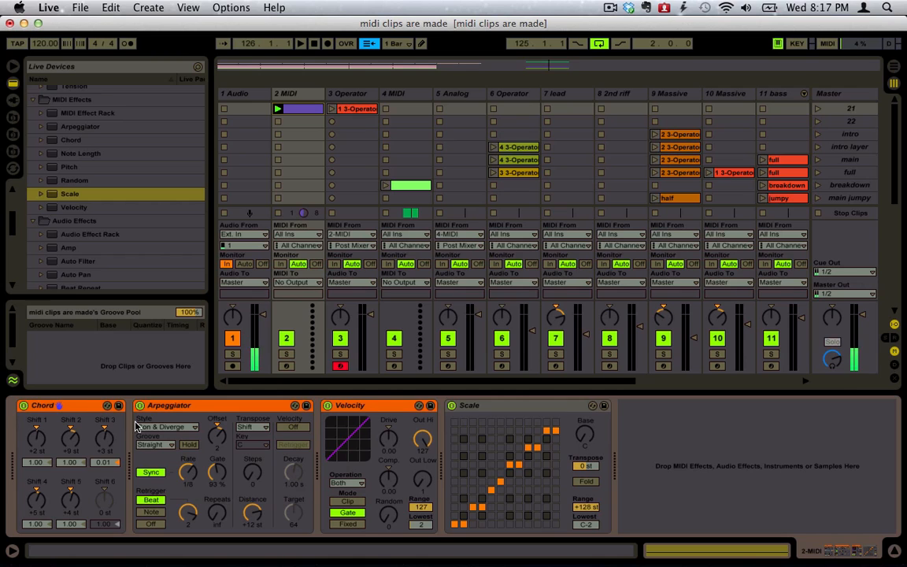
key(super+d)
scroll(396, 441, right, 5)
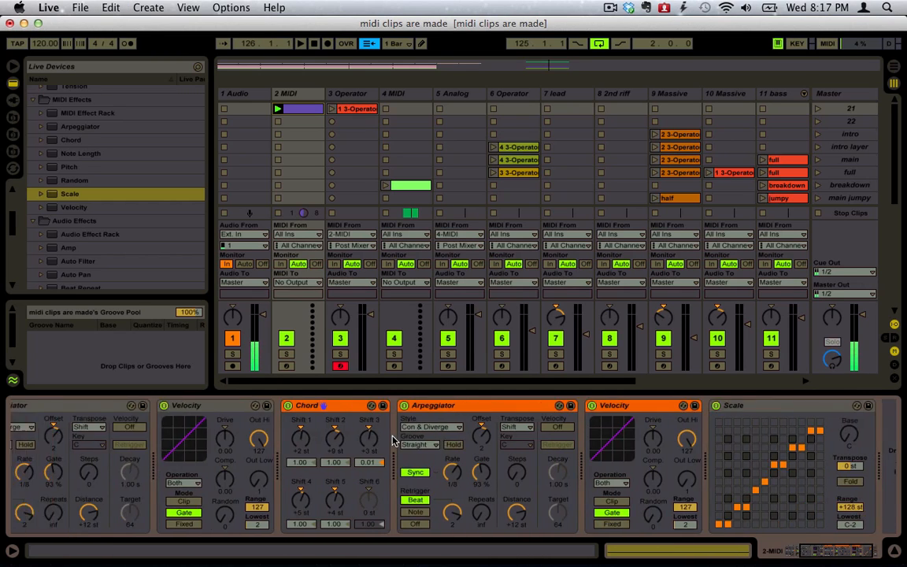
scroll(395, 441, left, 5)
- Reset Shift 2, Shift 3, Shift 4 and Shift 5 to 0 st in the duplicated Chord device
click(482, 407)
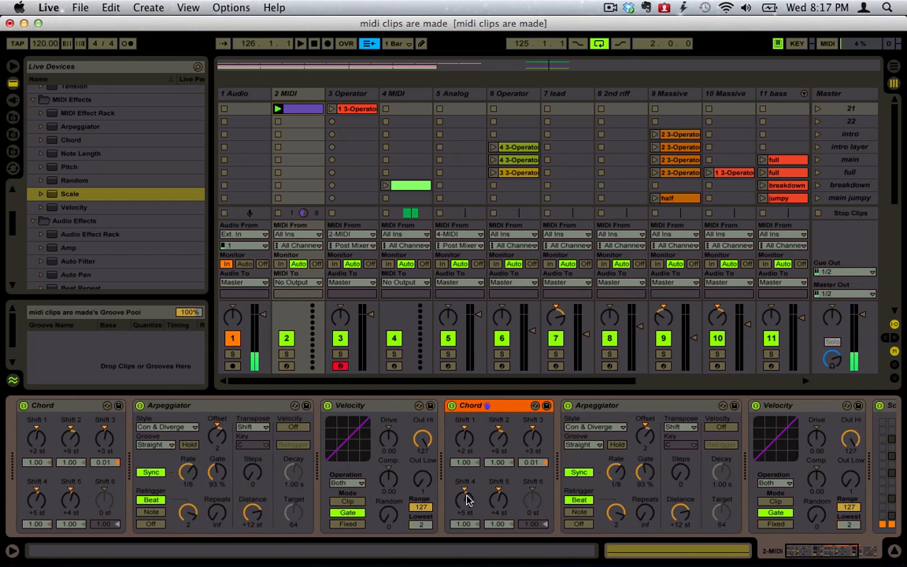
click(466, 500)
key(Delete)
click(500, 497)
key(Delete)
click(531, 446)
key(Delete)
click(503, 441)
key(Delete)
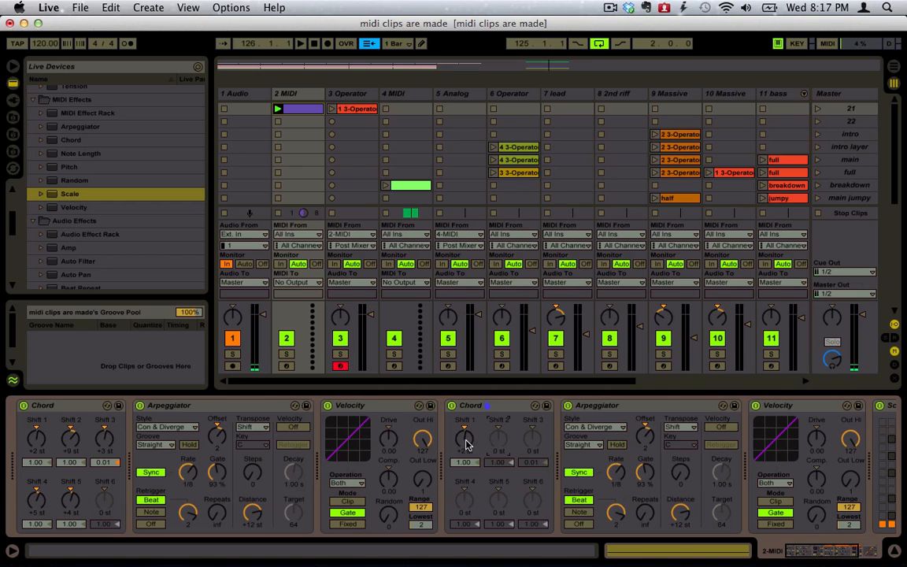
- Reset Shift 1 to 0 st in the duplicated Chord device and set the second Arpeggiator's style to Down & Up
click(465, 444)
key(Delete)
click(596, 426)
click(536, 271)
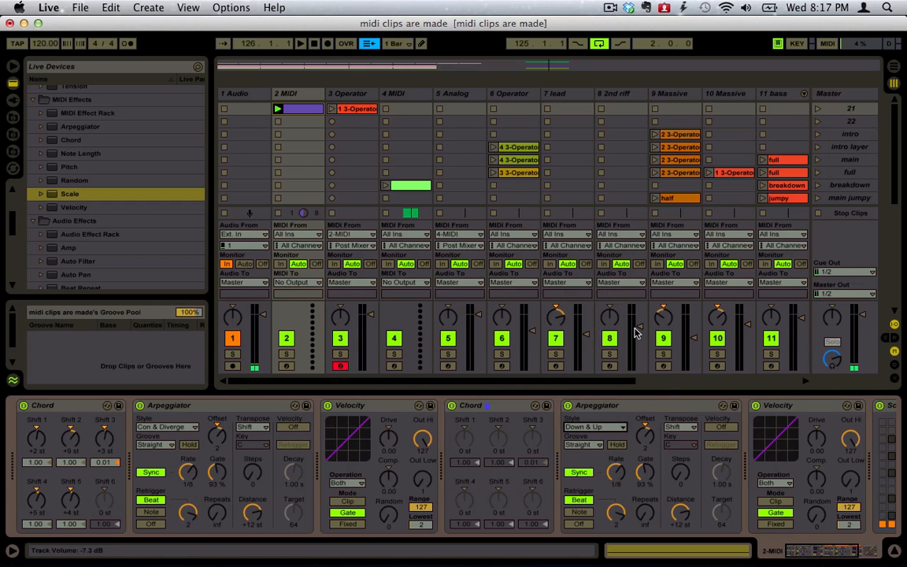
- Set the second Arpeggiator's retrigger interval to 5/4 and Rate to 1/16, and the second Chord's Shift 1 to +3 st and Shift 2 to +7 st
scroll(684, 407, right, 3)
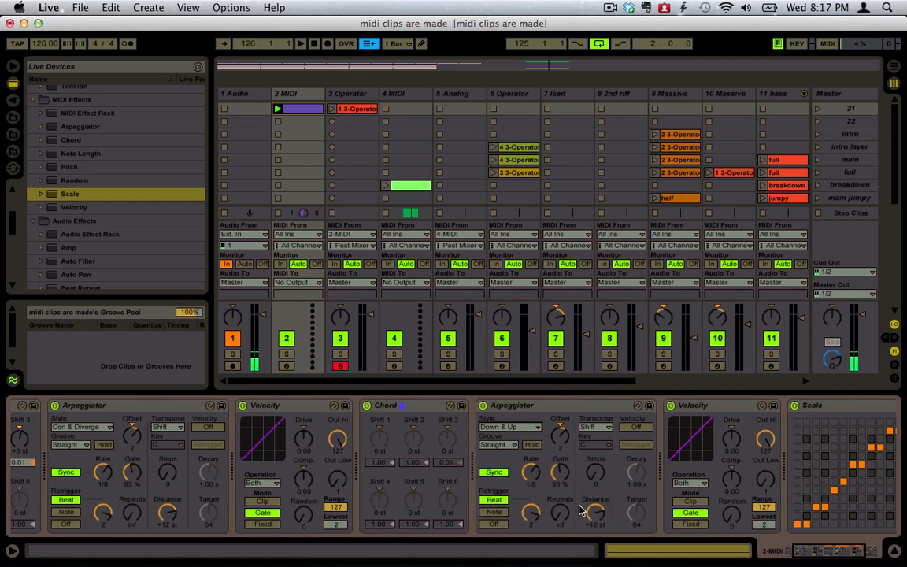
drag(528, 521, 527, 504)
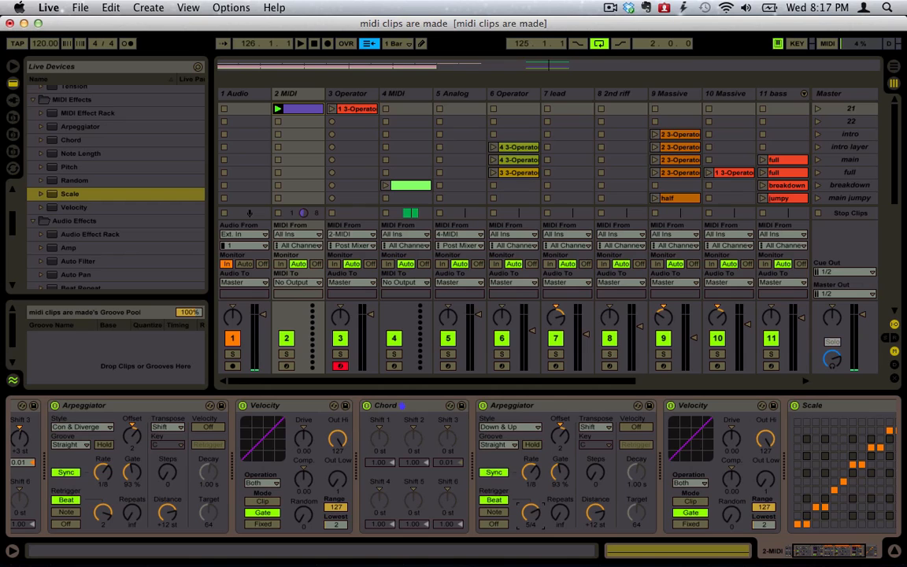
scroll(308, 483, left, 3)
click(206, 407)
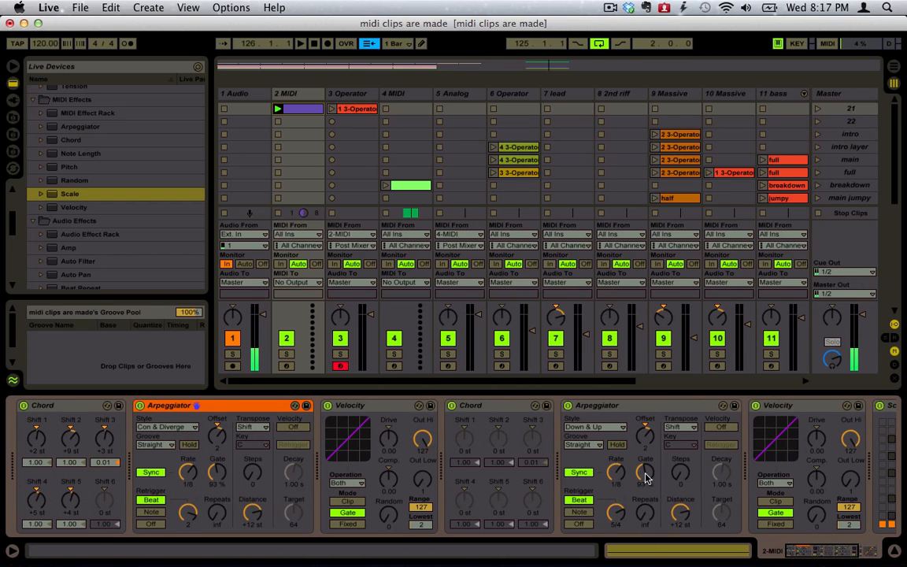
drag(617, 472, 617, 464)
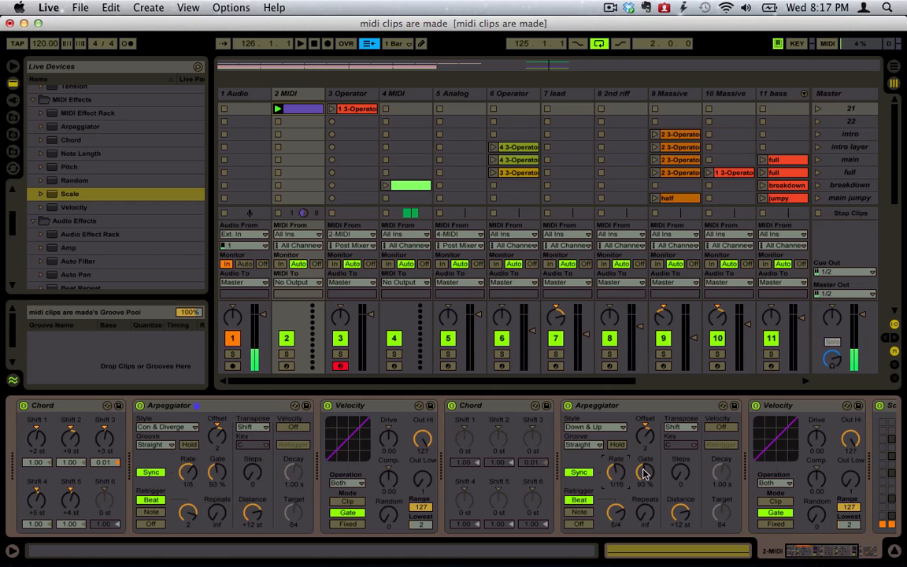
drag(465, 438, 495, 431)
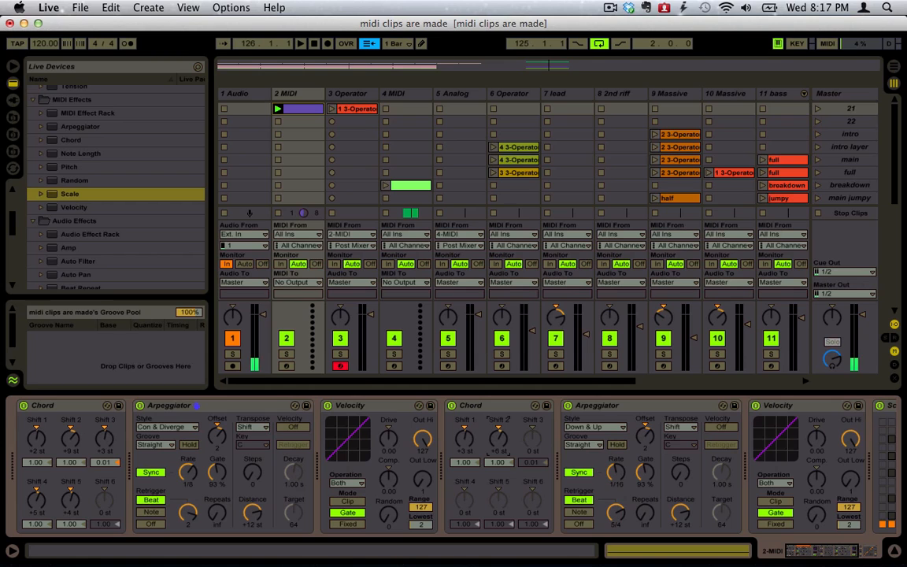
- Look over the clips and devices of the 2 MIDI and 3 Operator tracks, ending on the 2 MIDI devices
double_click(358, 109)
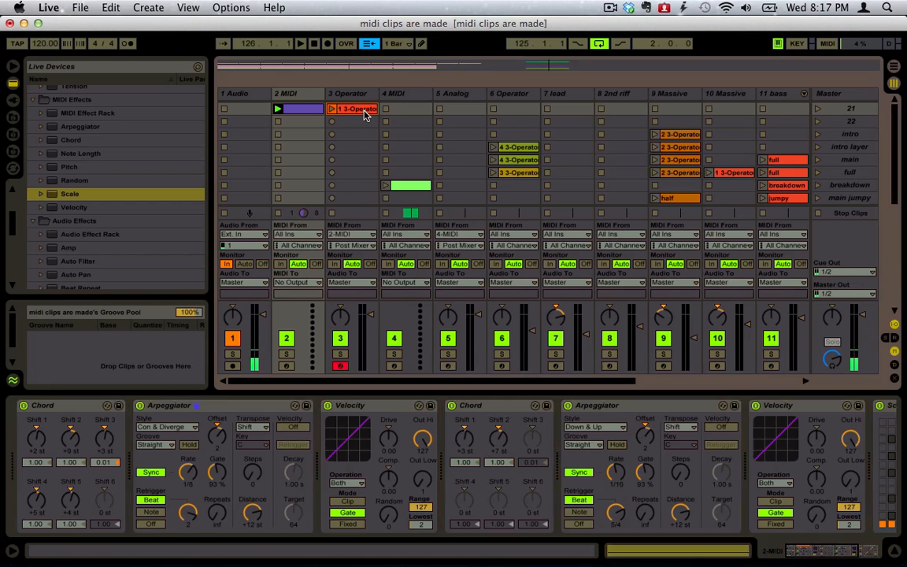
click(303, 93)
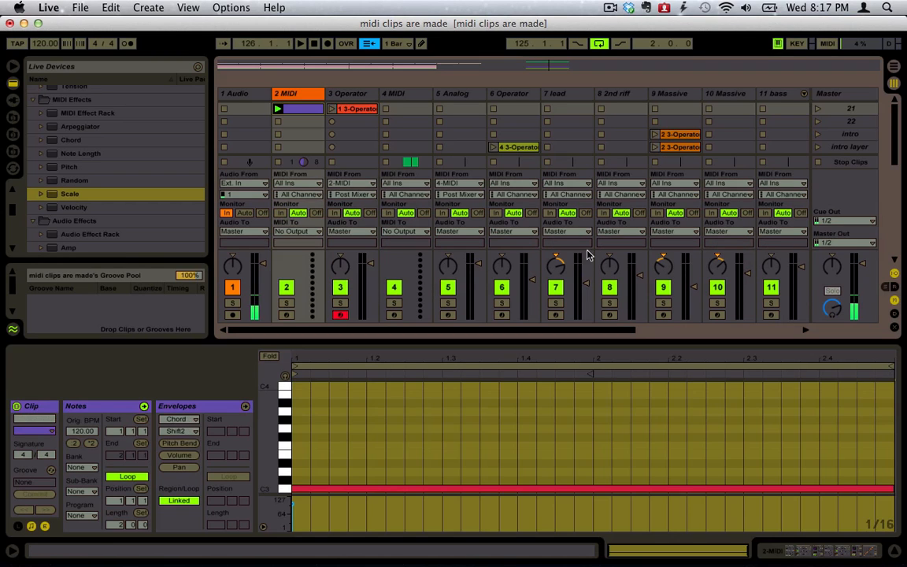
double_click(360, 94)
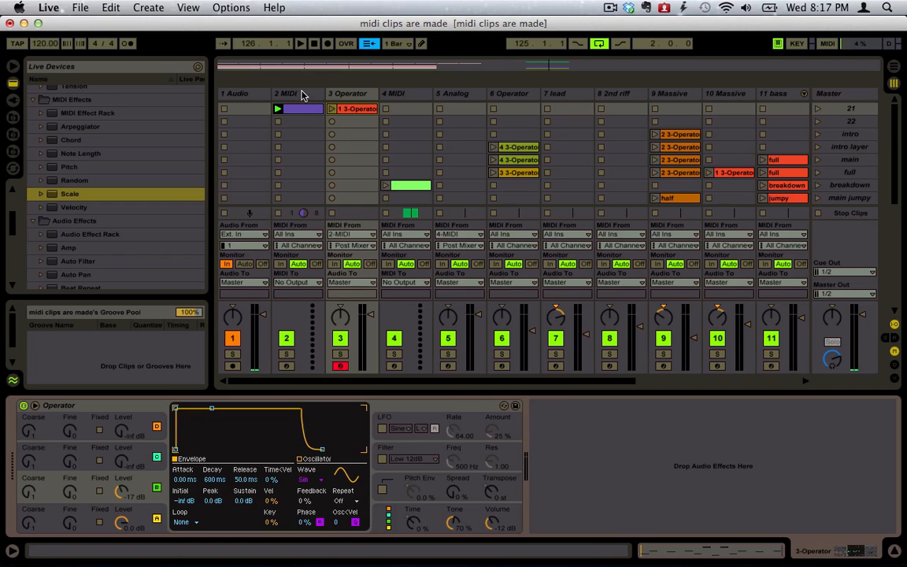
click(303, 95)
- Set the second Arpeggiator's style to Chord Trigger and try its Rate while the pattern plays
click(594, 426)
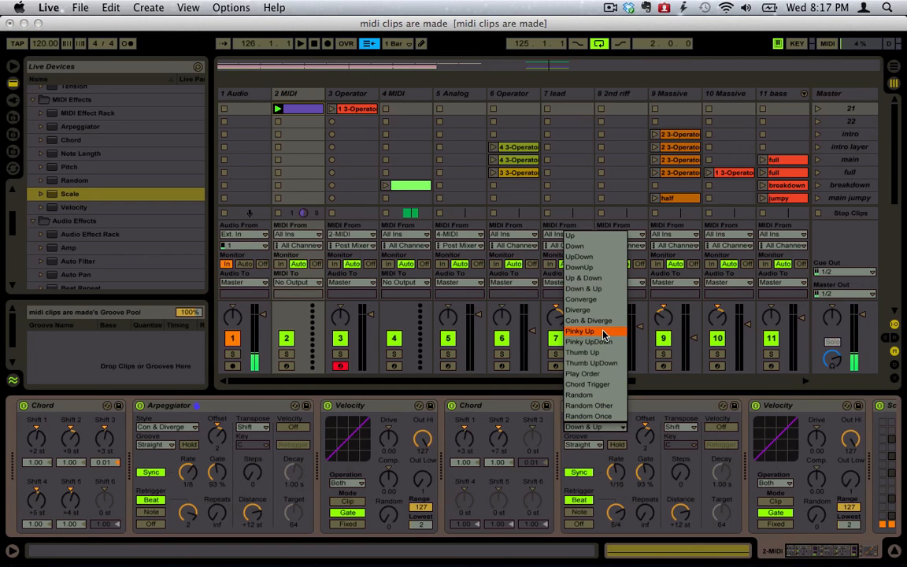
click(598, 384)
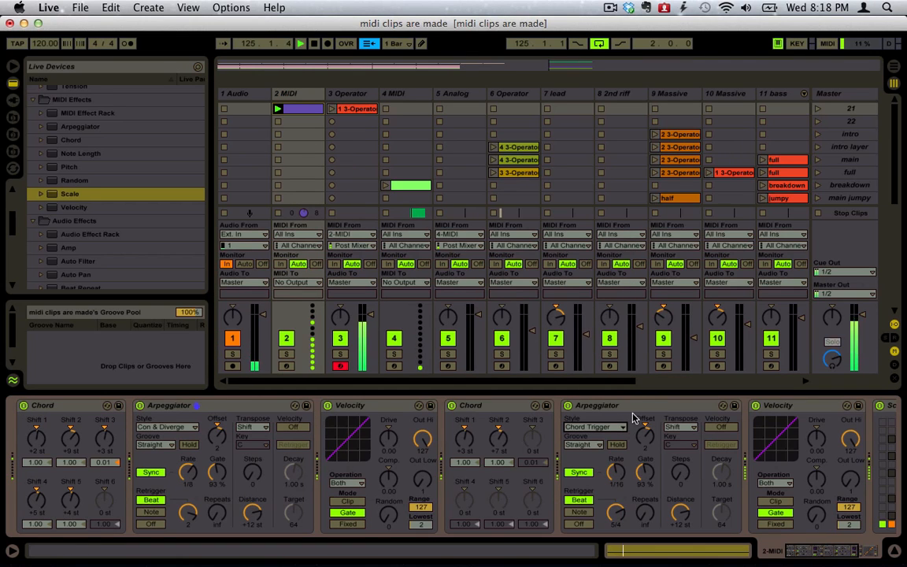
mouse_move(619, 472)
mouse_down()
mouse_move(619, 456)
mouse_move(619, 464)
mouse_up()
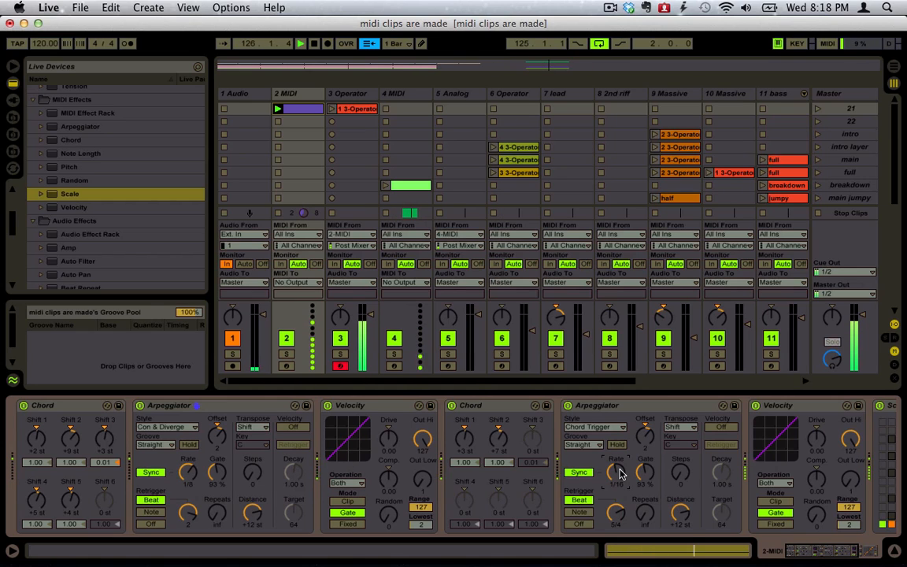
- Reset the second Arpeggiator's Offset, set its style to Con & Diverge and its retrigger interval to 1
scroll(619, 473, right, 3)
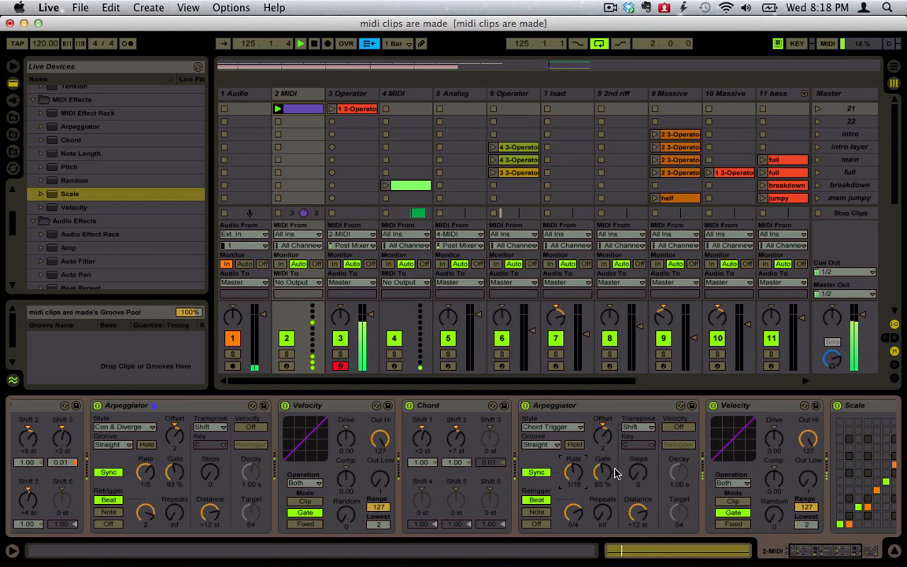
drag(600, 432, 600, 425)
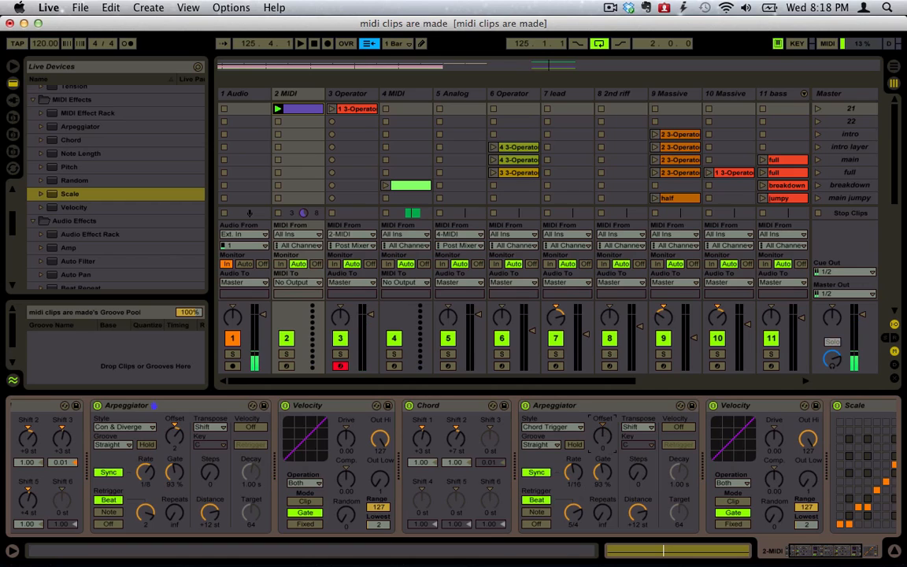
click(554, 427)
click(545, 320)
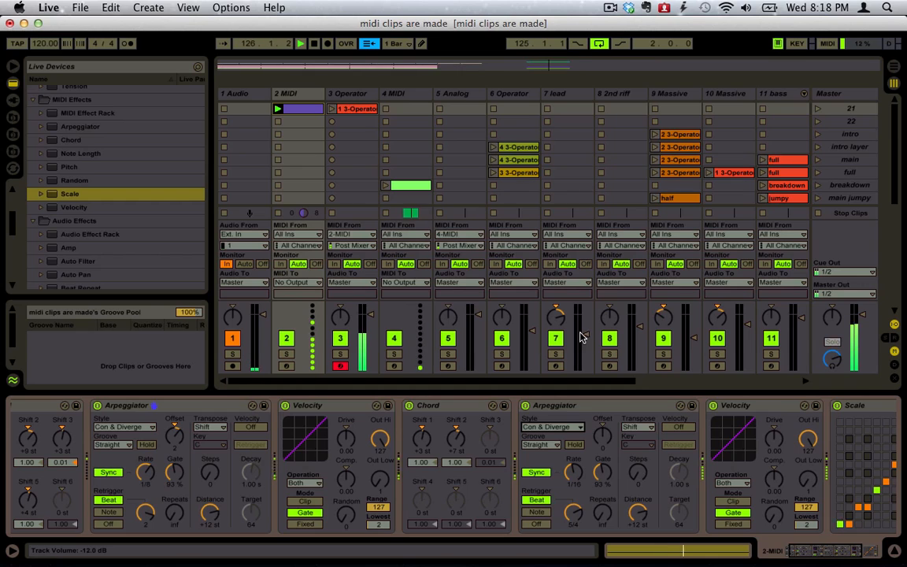
drag(578, 511, 578, 518)
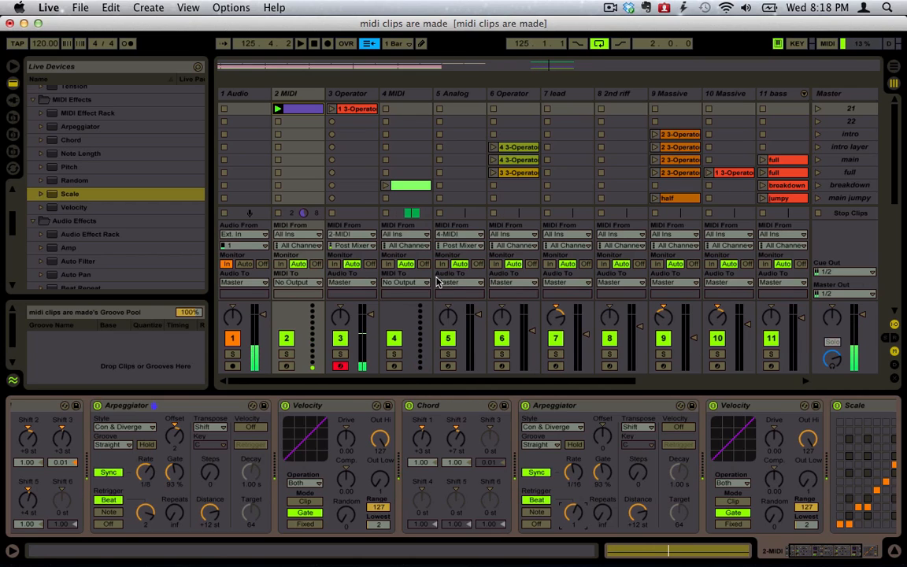
- Record the new pattern into the second clip slot of the 3 Operator track and compare its notes with the first clip's
double_click(352, 111)
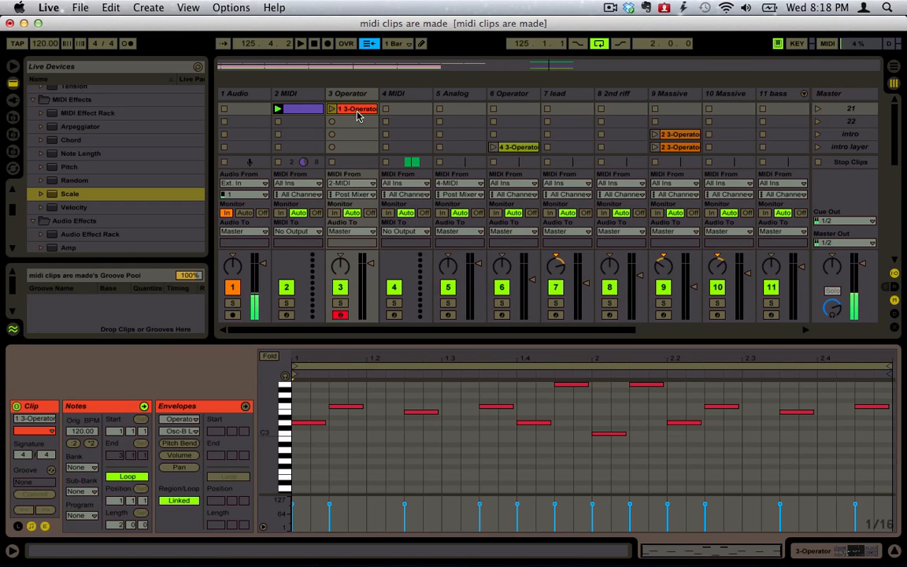
click(357, 123)
click(332, 122)
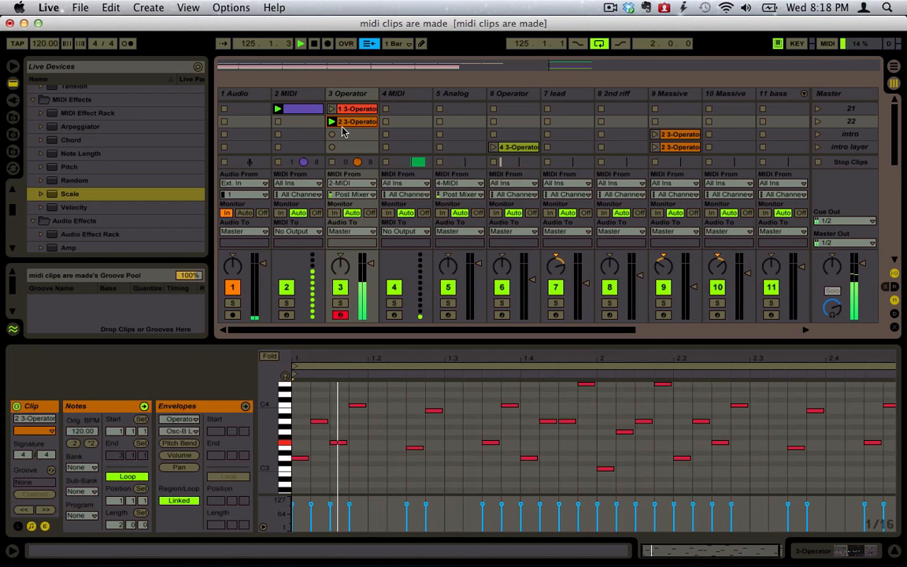
key(space)
click(356, 110)
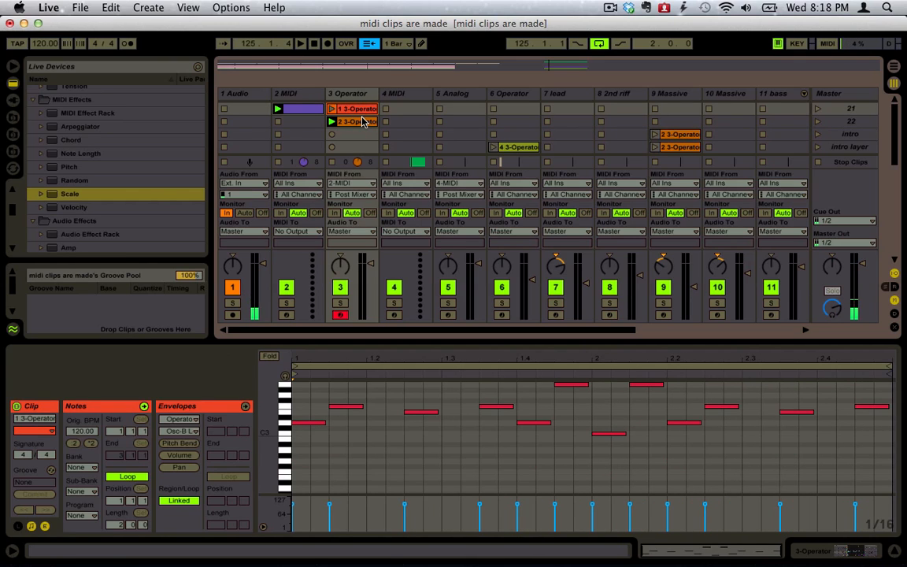
click(363, 119)
- Insert a new MIDI track after 3 Operator and load the Analog instrument onto it
click(366, 94)
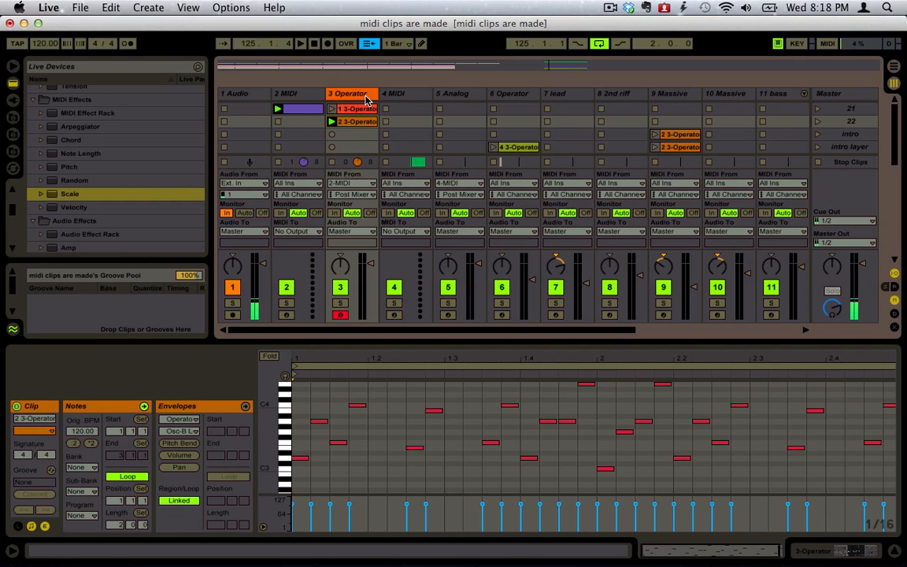
key(super+shift+t)
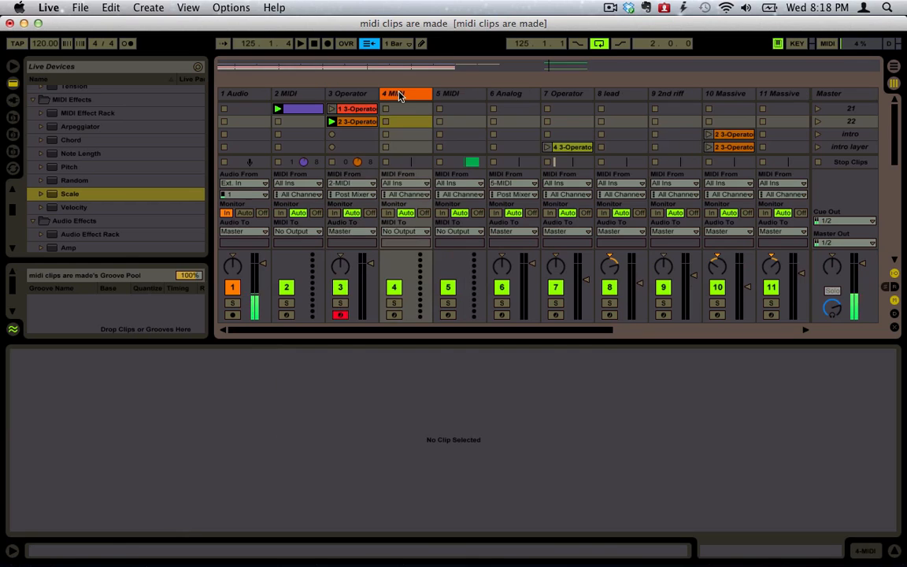
scroll(142, 164, up, 4)
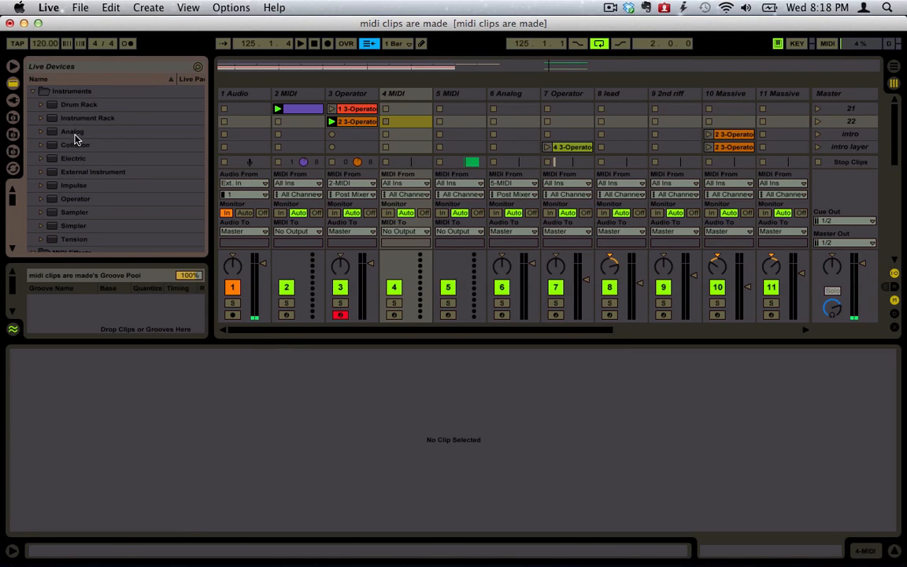
drag(75, 135, 399, 95)
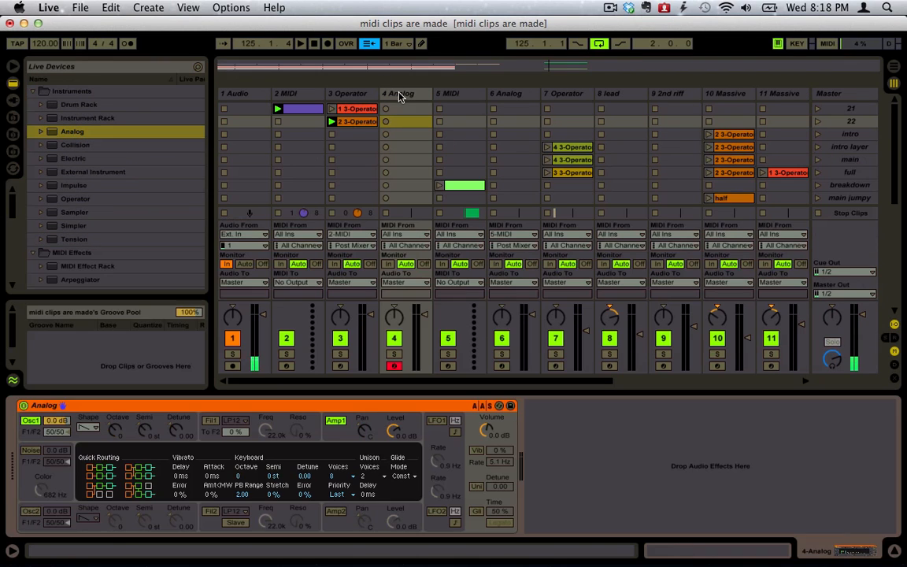
- Set Analog's Amp1 envelope Sustain to 1.00, and move the second Operator clip into the Analog track's first slot to play both clips together
click(335, 429)
drag(104, 498, 102, 450)
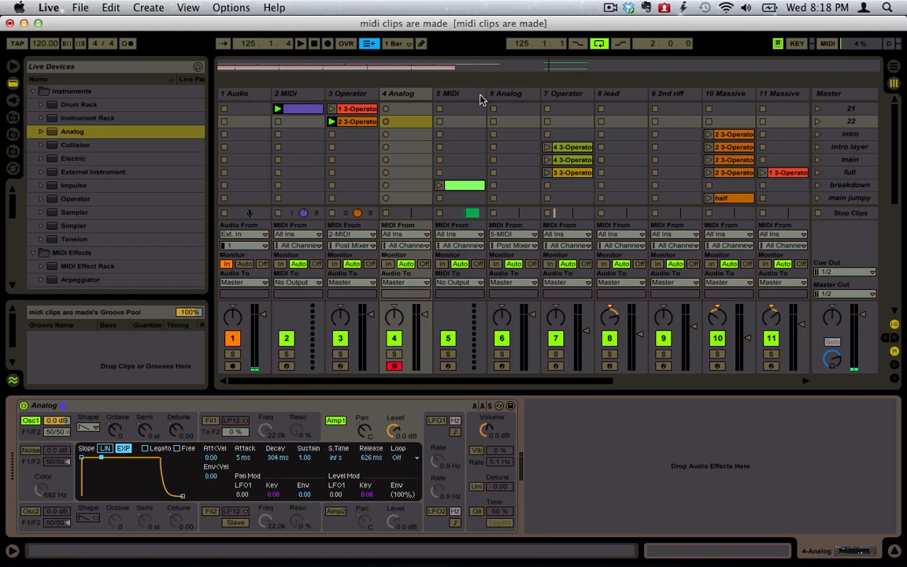
drag(349, 127, 397, 109)
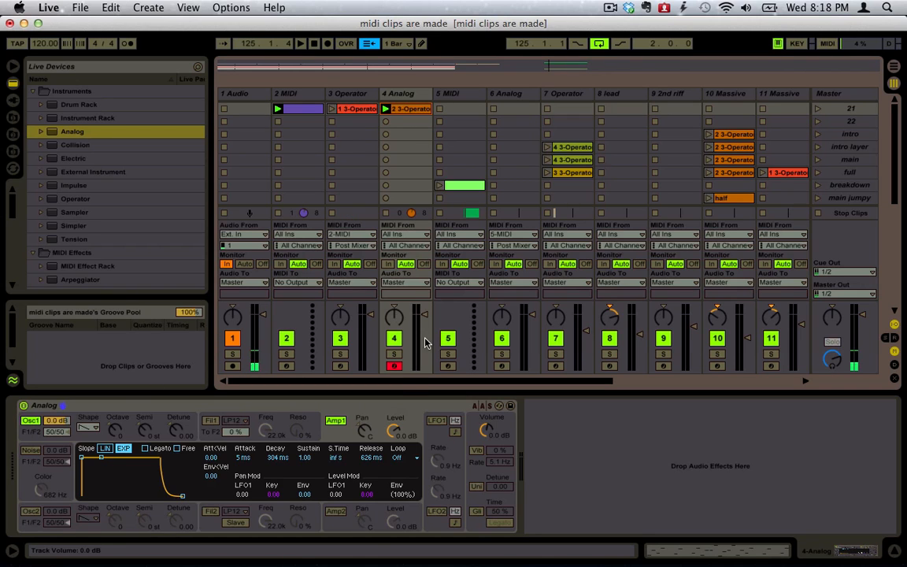
click(331, 109)
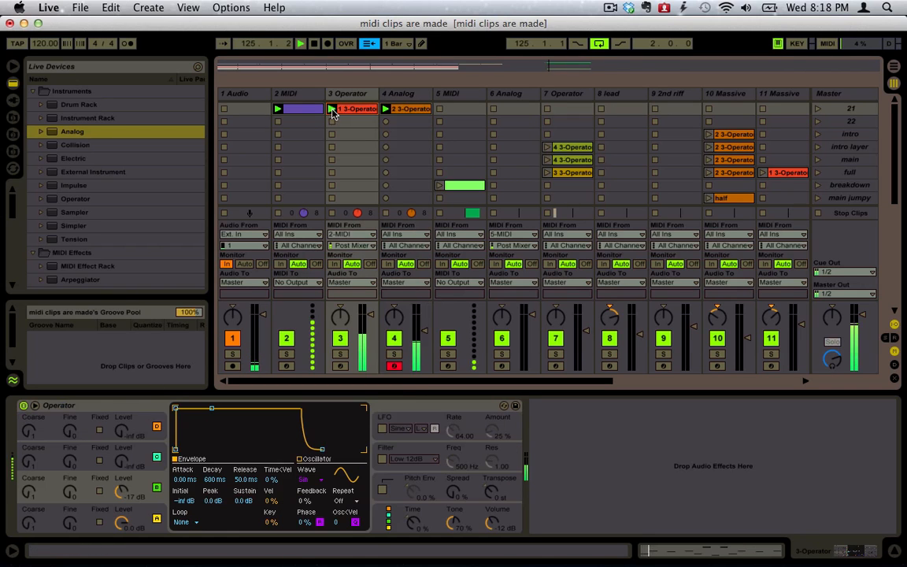
- Shape the Analog sound with Amp1 Release 126 ms, Osc1 Octave 1, and Unison enabled with Detune 15.62
click(402, 93)
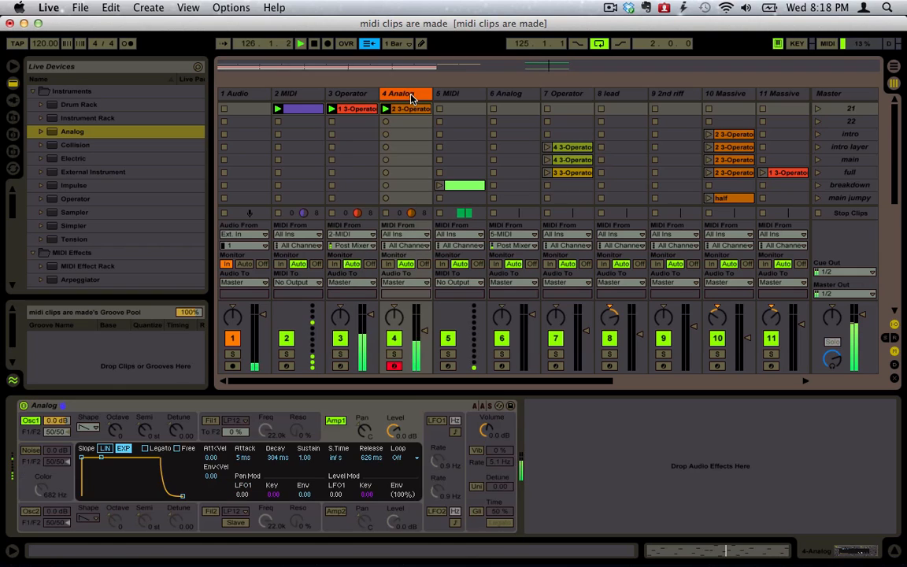
drag(182, 496, 173, 495)
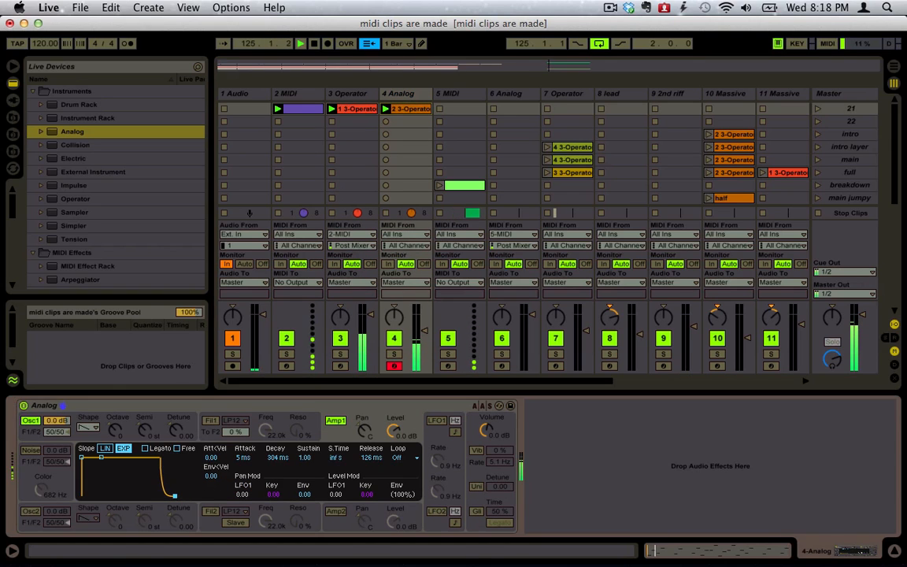
click(115, 430)
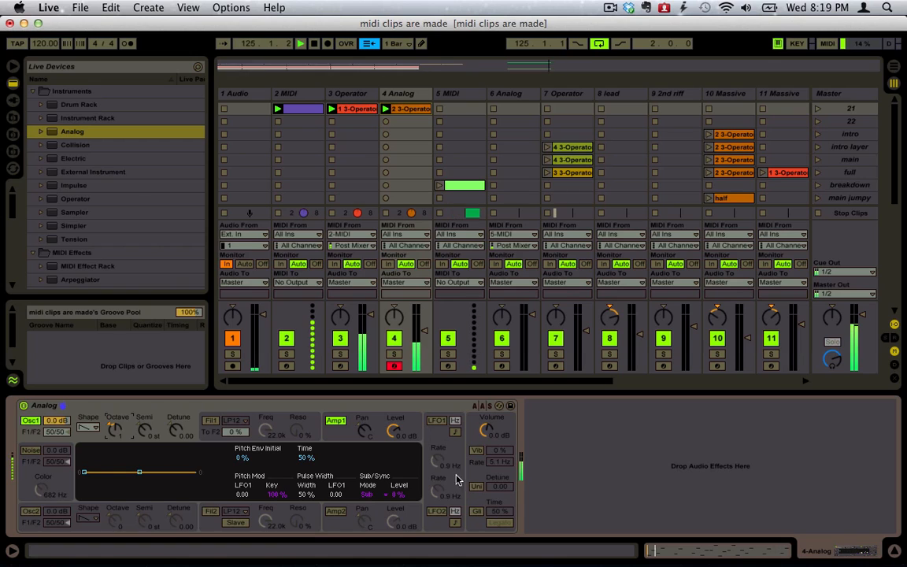
click(483, 487)
drag(498, 487, 498, 470)
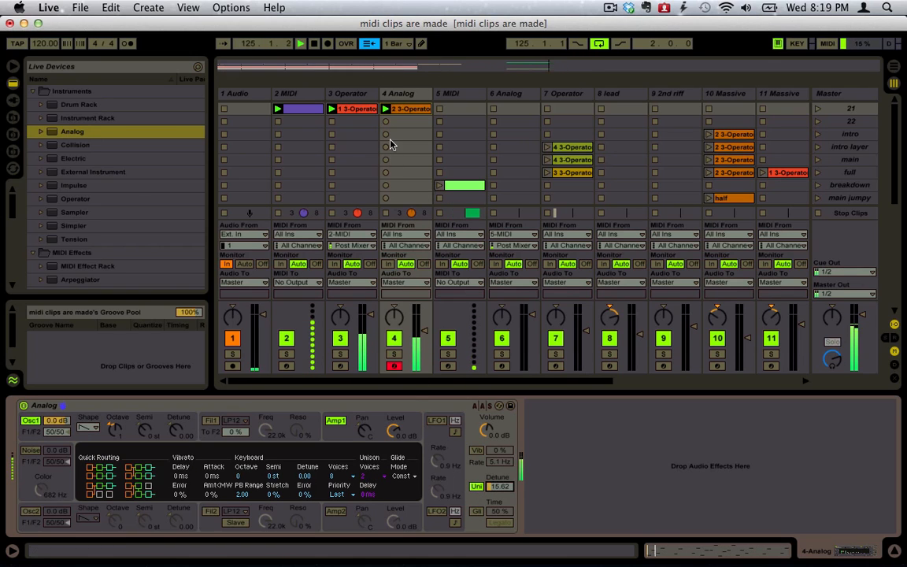
- Move the clip back to the second slot of the 3 Operator track and delete the 4 Analog track
click(369, 93)
drag(410, 109, 354, 122)
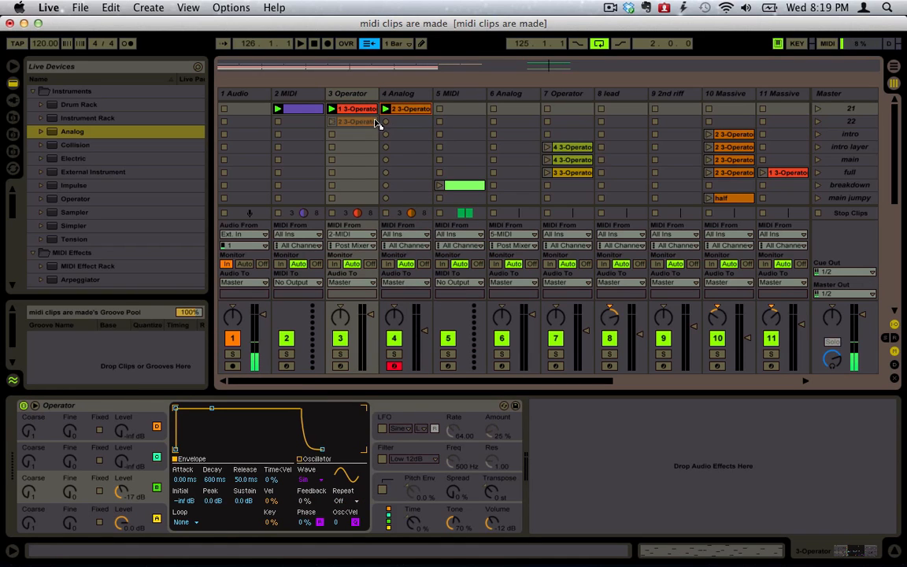
click(407, 94)
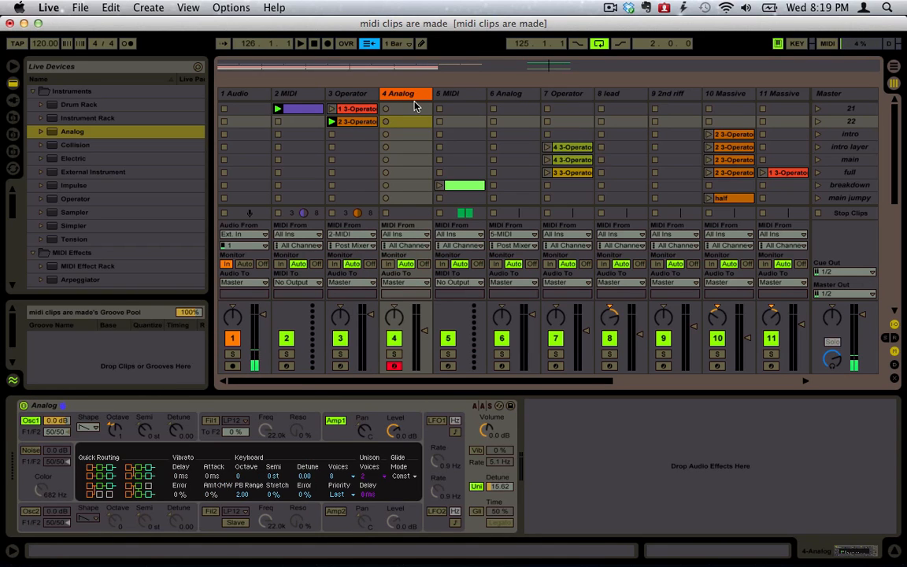
key(Delete)
- Play the first clip on the 3 Operator track briefly and stop playback
click(361, 96)
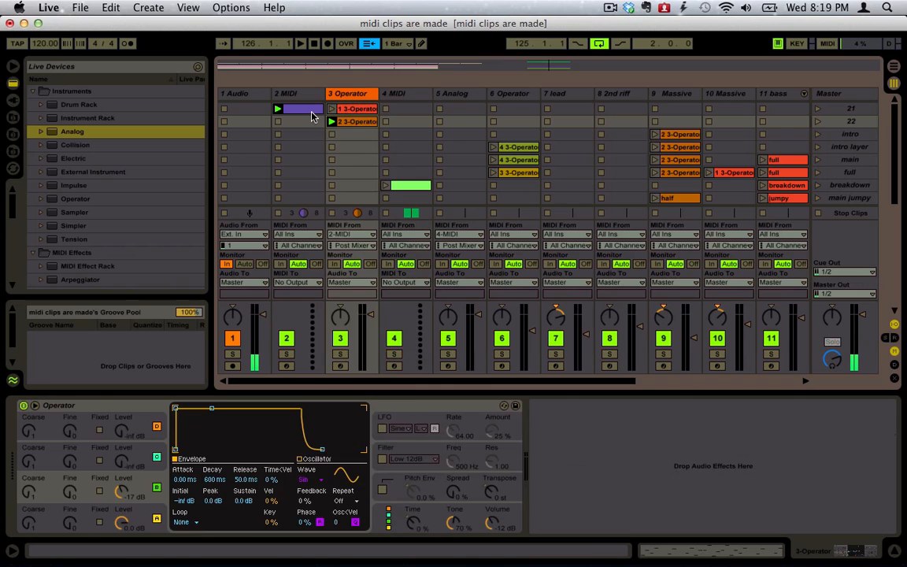
click(356, 110)
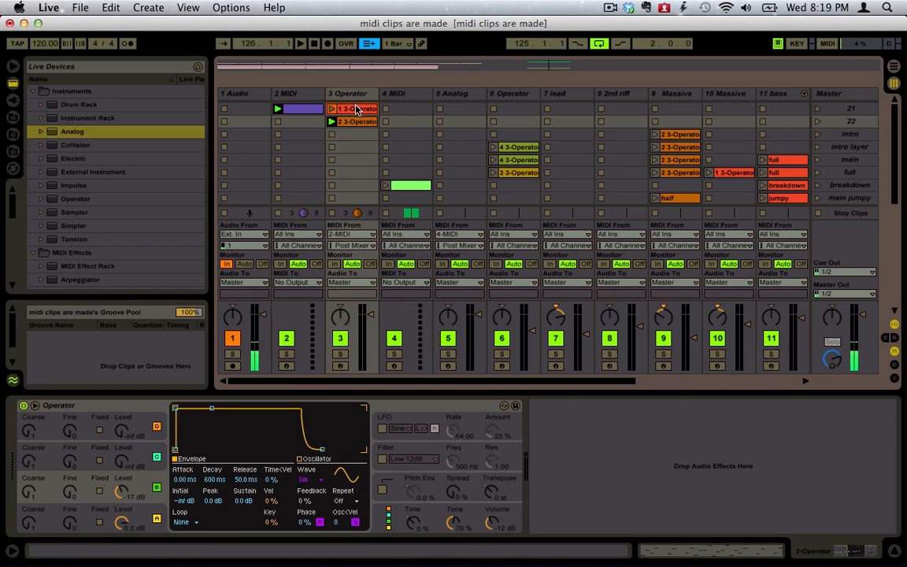
click(332, 110)
key(space)
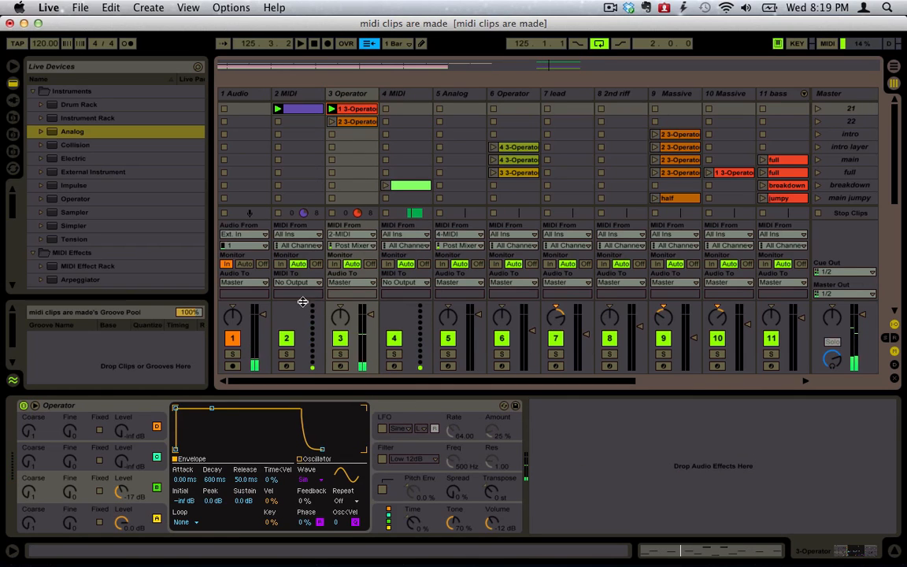
- Set the 3 Operator track's MIDI From to All Ins, stop the 2 MIDI clip, and play the track's two clips in turn
click(353, 236)
click(337, 179)
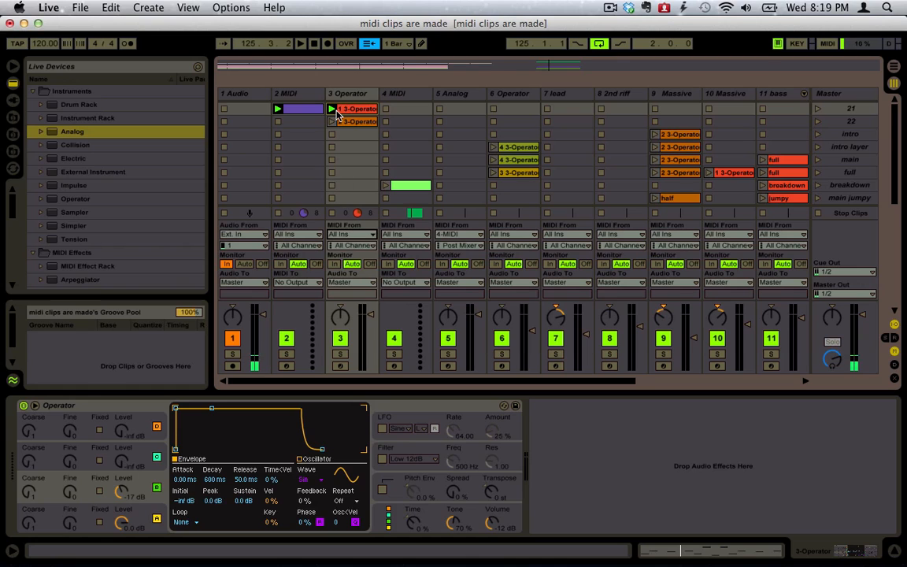
click(332, 109)
click(279, 122)
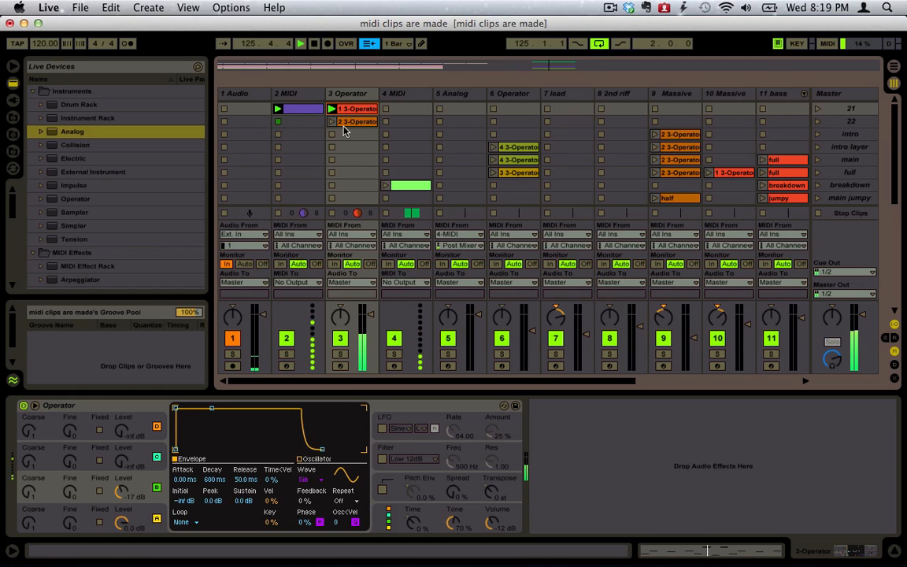
click(331, 122)
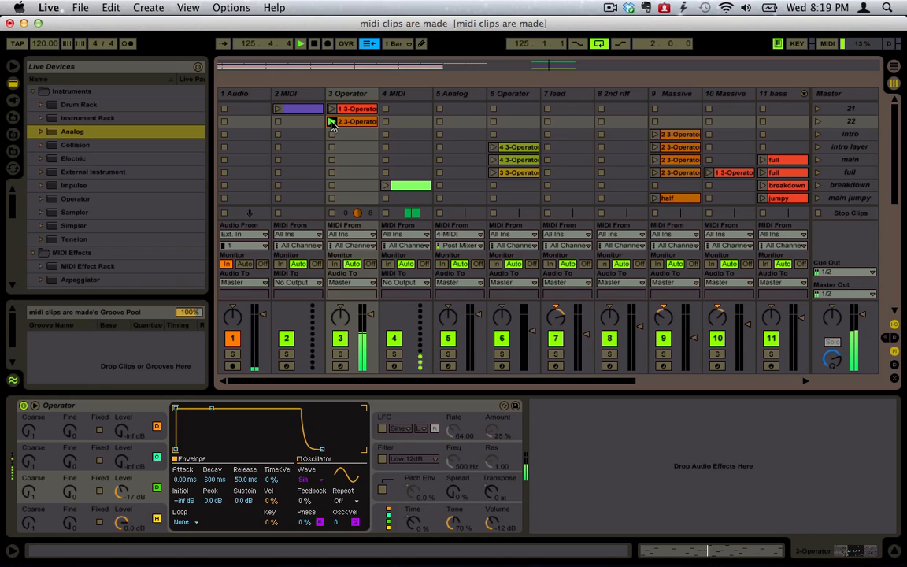
click(333, 109)
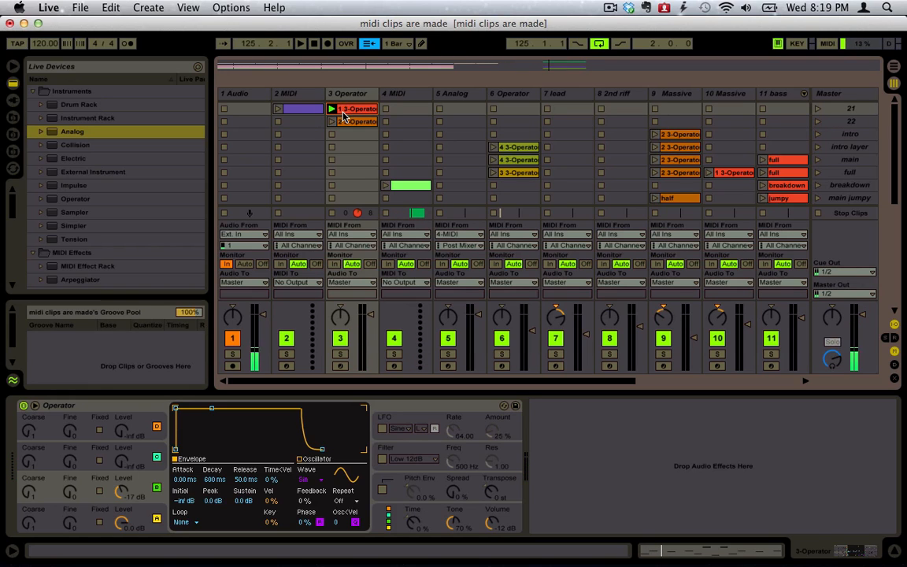
- Group the second Chord, Arpeggiator and Velocity devices on the 2 MIDI track into a MIDI Effect Rack
click(310, 96)
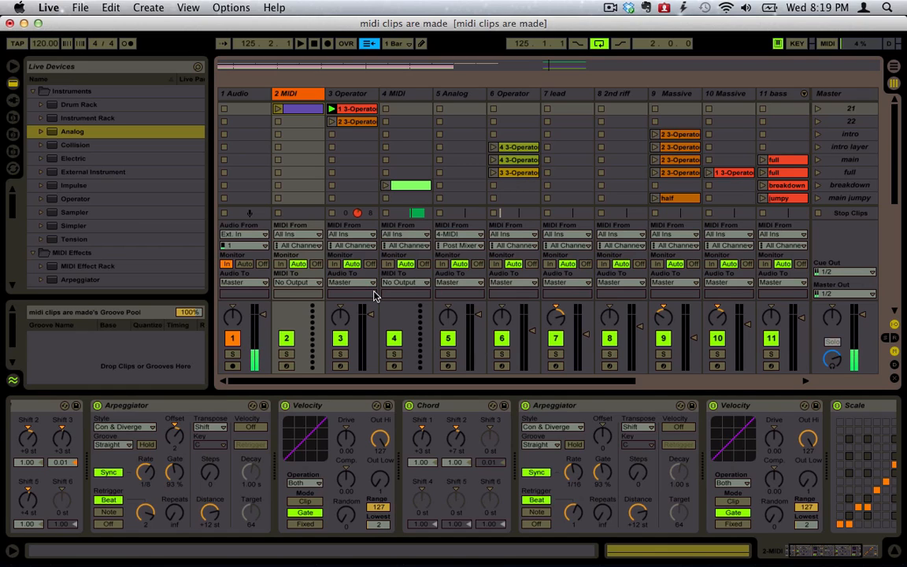
click(730, 412)
shift+click(471, 411)
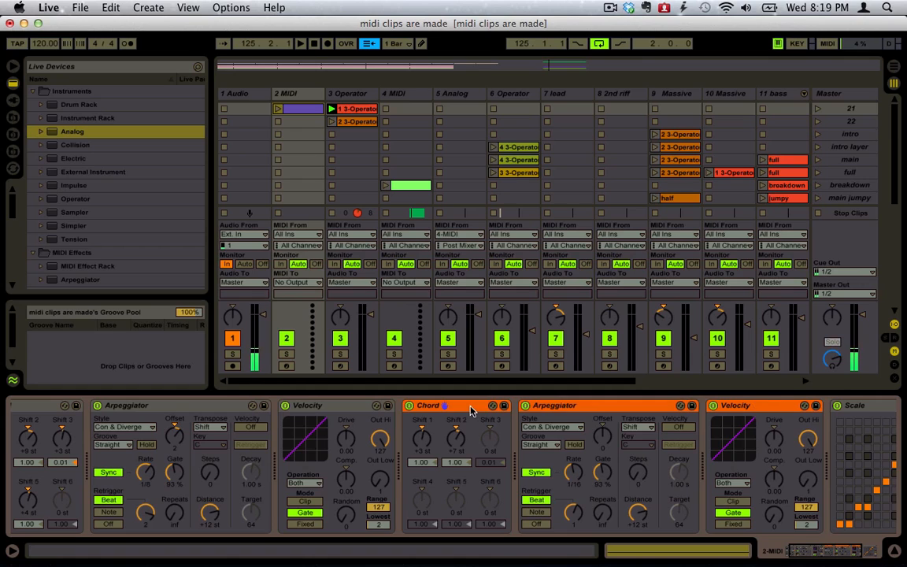
key(super+g)
scroll(147, 451, left, 2)
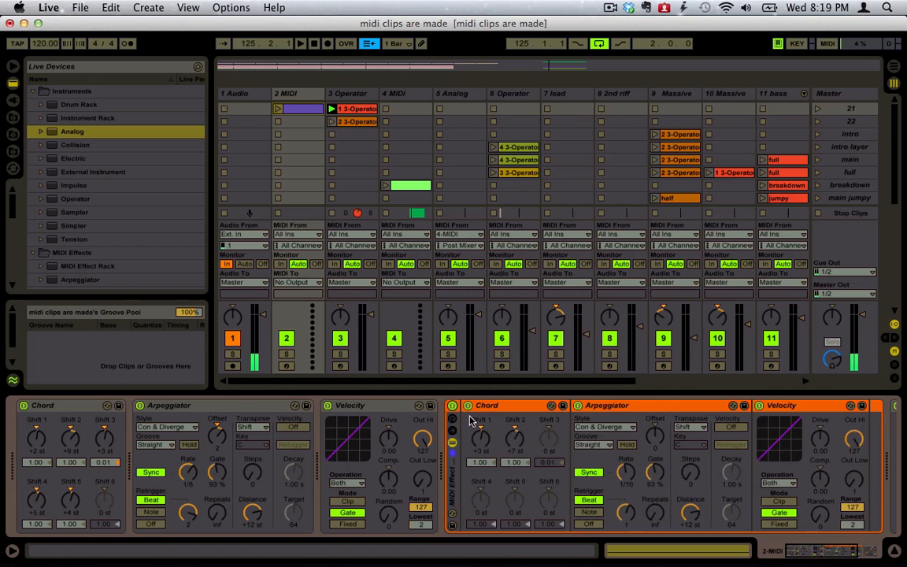
scroll(472, 429, right, 3)
scroll(498, 438, right, 4)
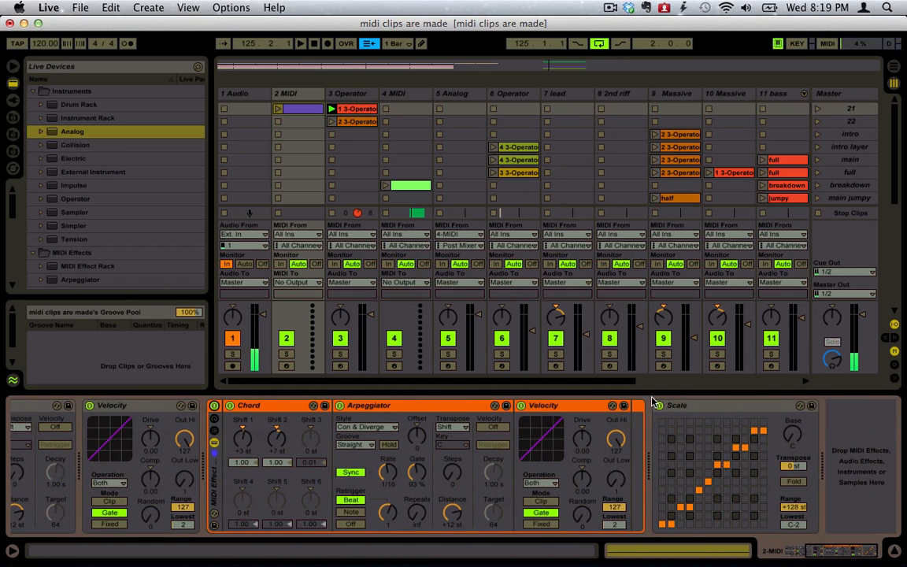
- Examine the Scale device, the notes of the first 3 Operator clip and the 2 MIDI clip, and both tracks' device chains
click(740, 410)
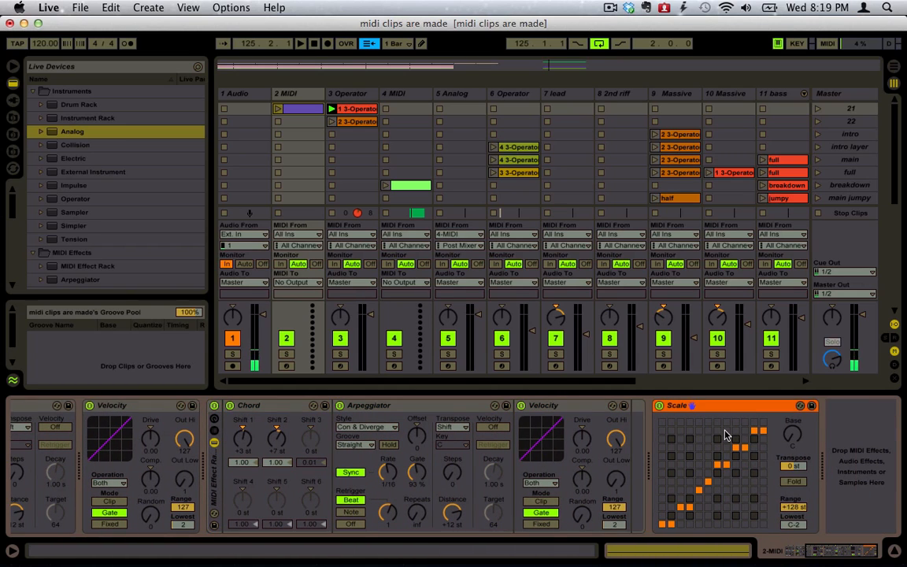
click(358, 94)
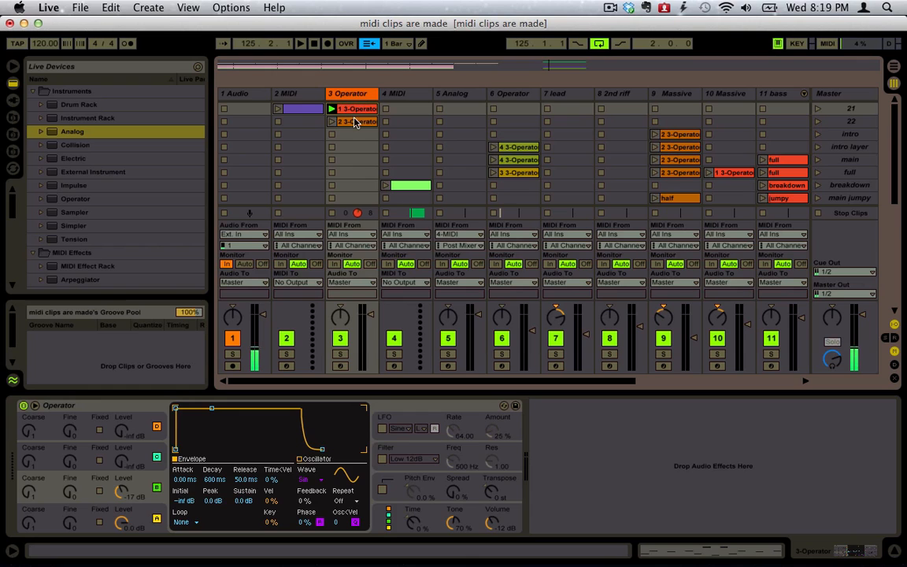
double_click(352, 111)
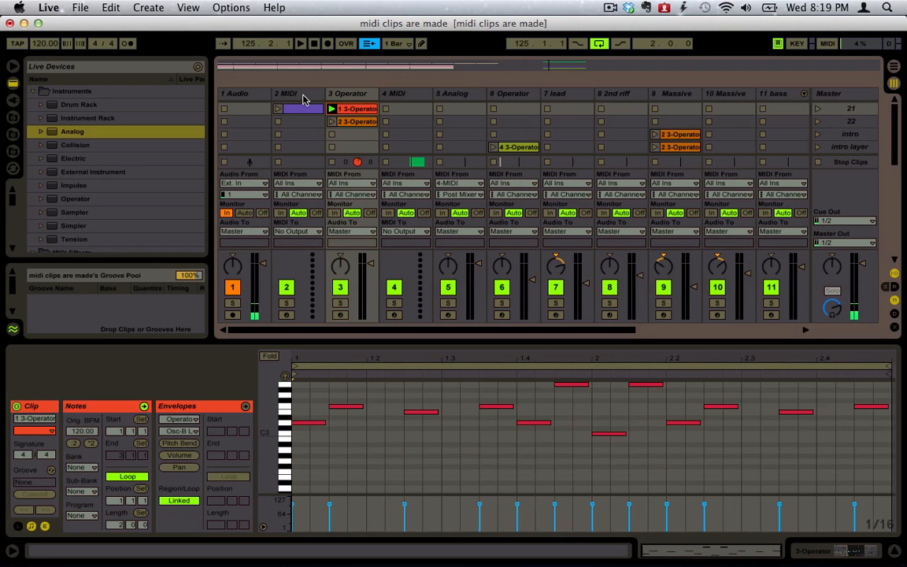
click(310, 105)
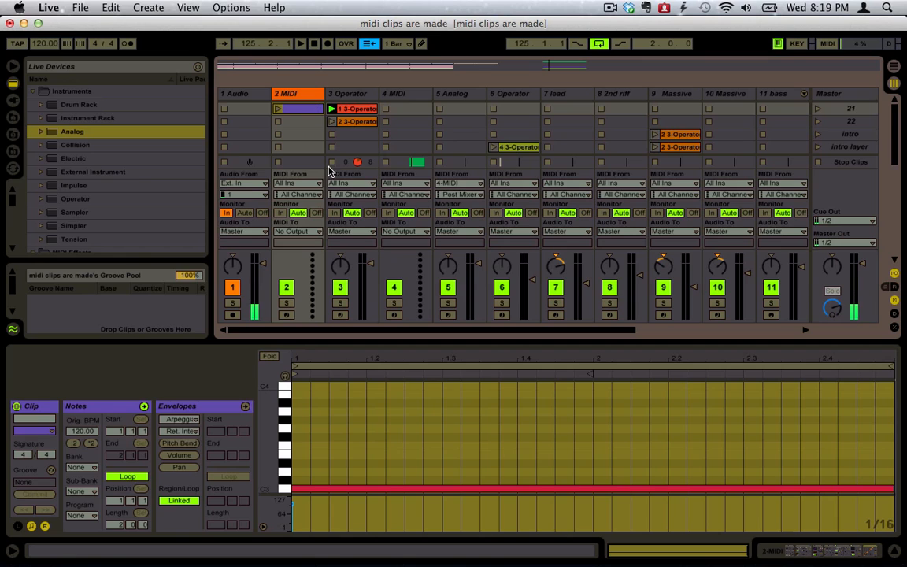
click(356, 96)
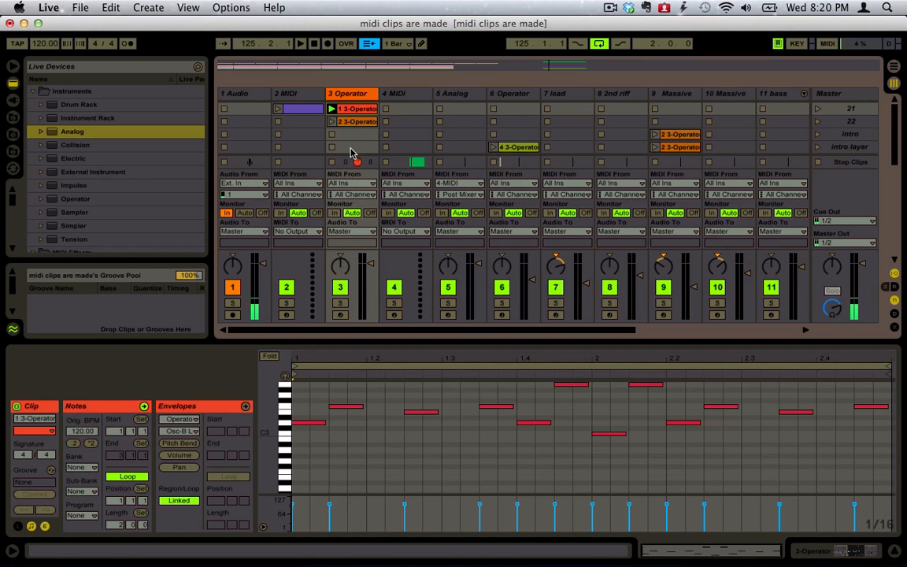
click(343, 147)
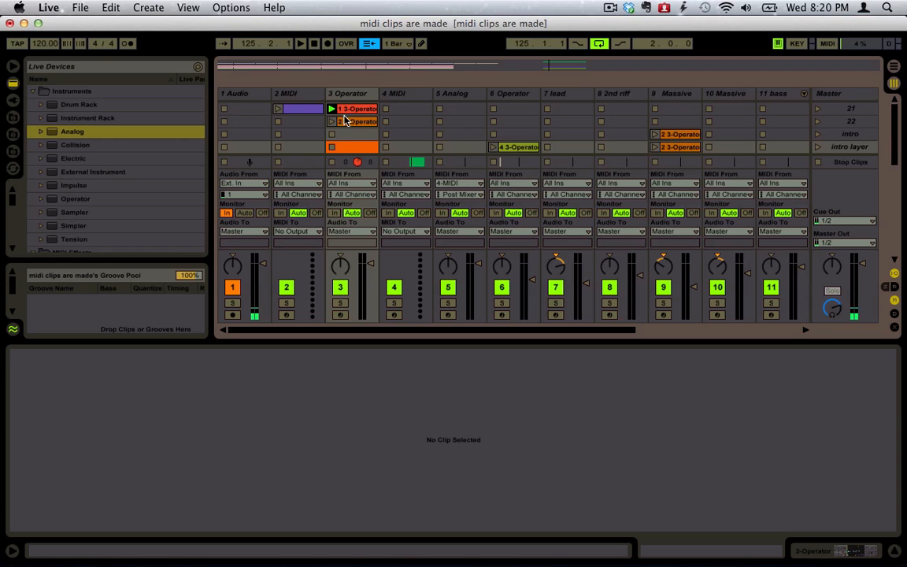
click(306, 96)
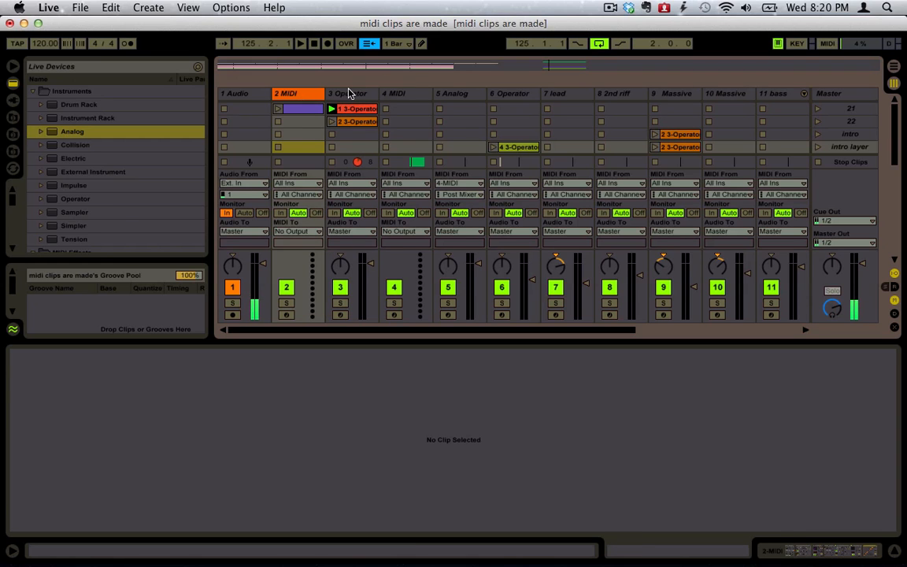
double_click(351, 94)
click(318, 93)
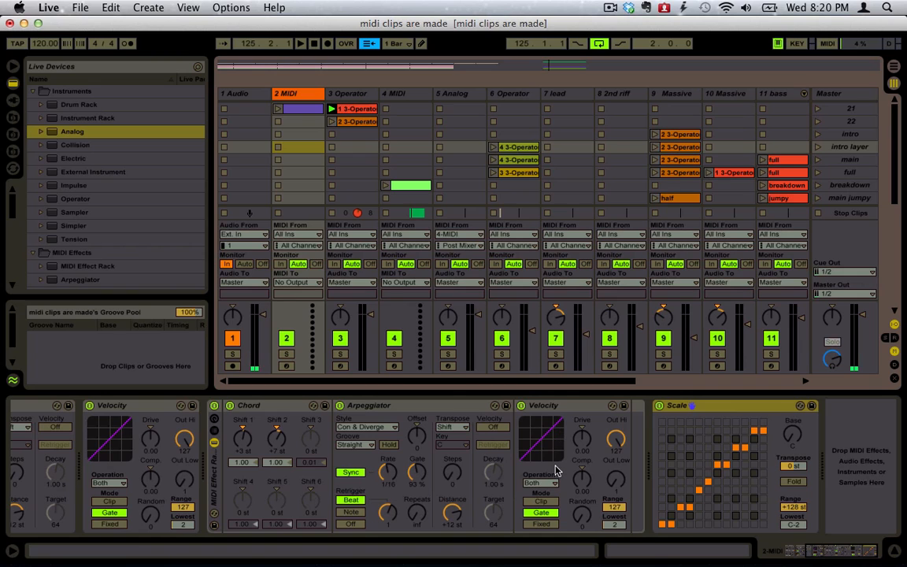
- Show the macro controls of the MIDI Effect Rack on the 2 MIDI track
scroll(556, 473, up, 3)
scroll(549, 467, down, 2)
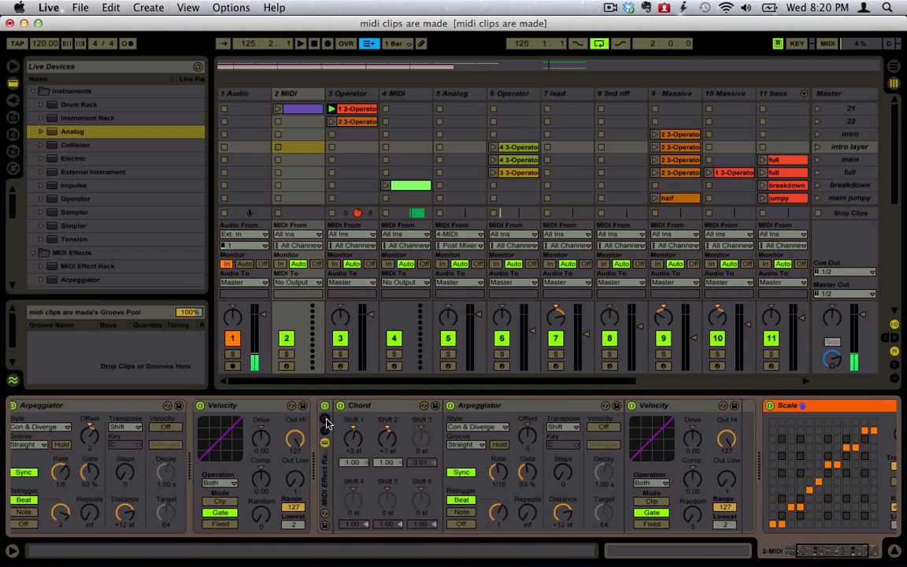
click(325, 424)
click(532, 455)
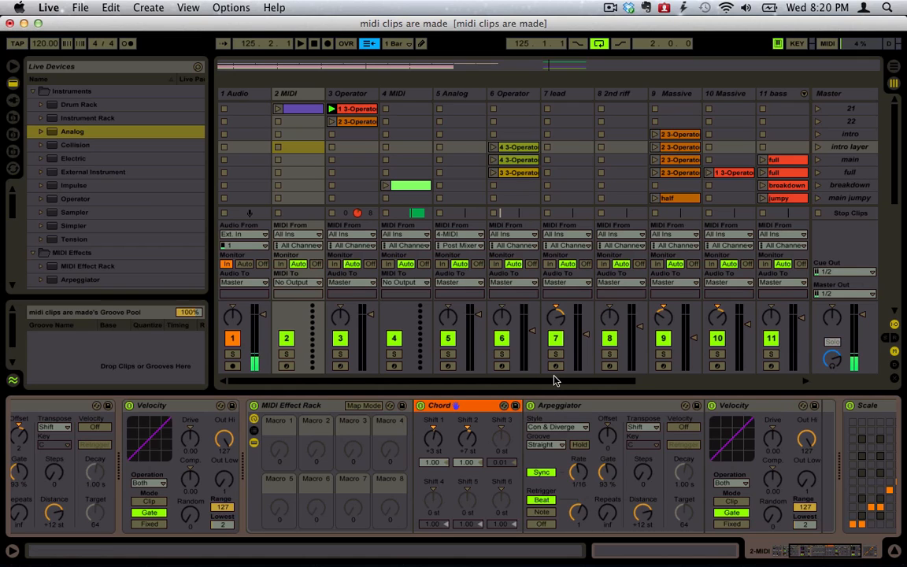
scroll(557, 445, left, 5)
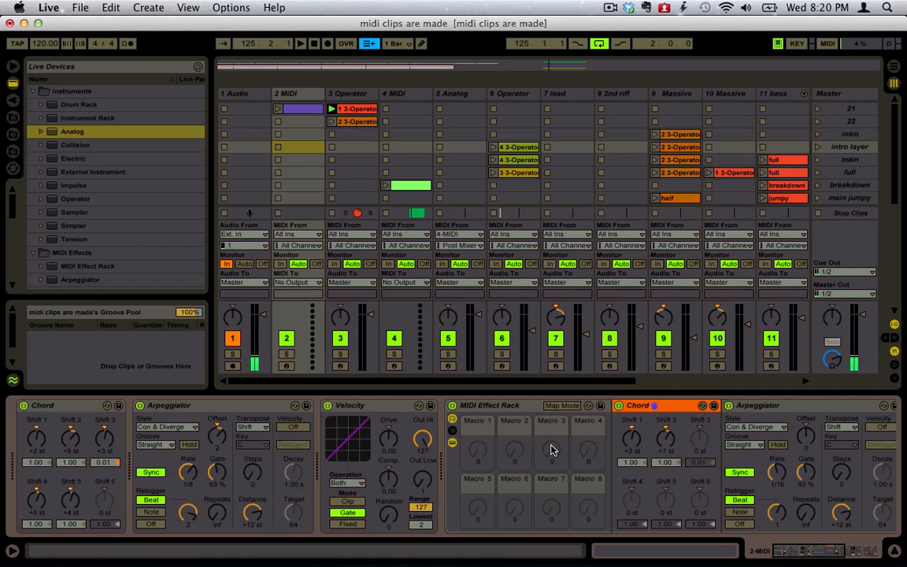
- Arm the 3 Operator track for recording and set its MIDI From input to 2-MIDI
click(346, 135)
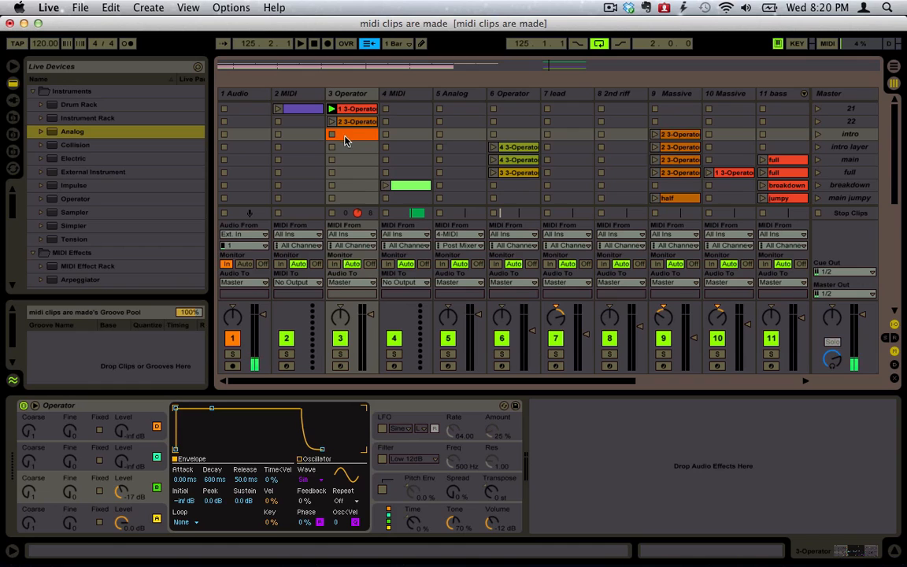
click(341, 365)
click(349, 96)
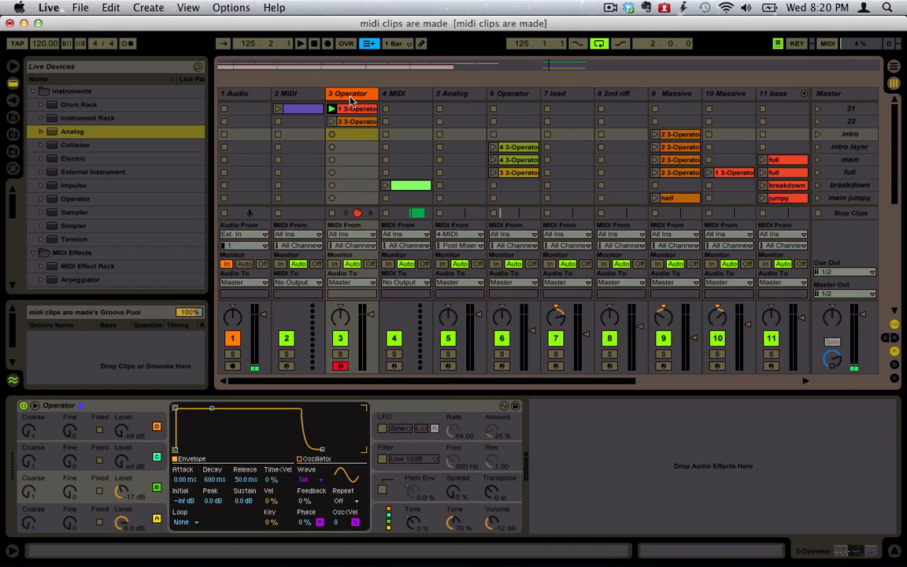
click(356, 234)
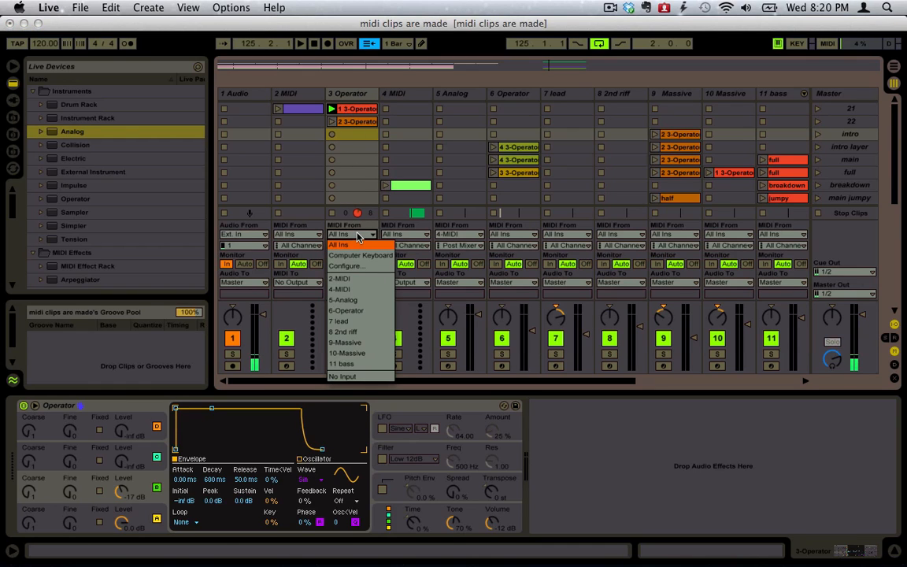
click(355, 233)
click(356, 234)
click(356, 278)
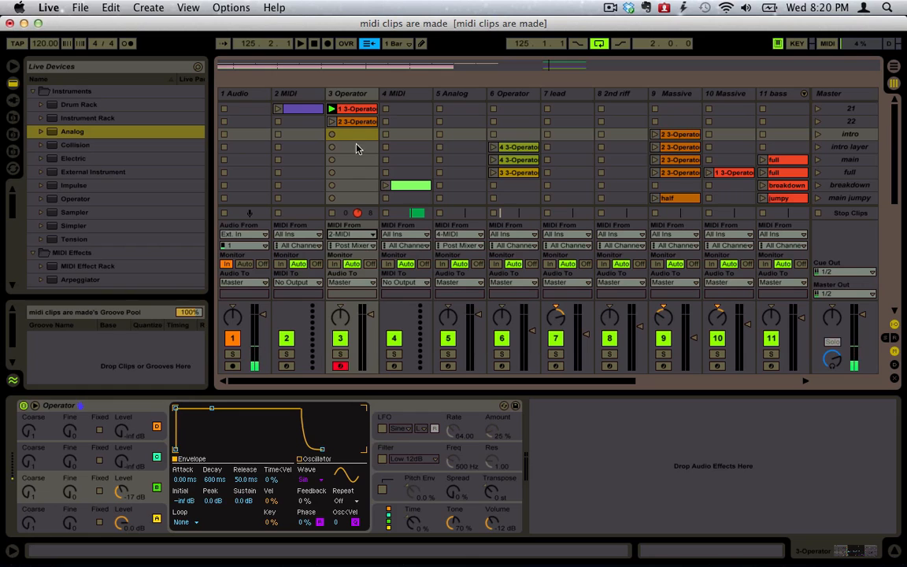
- Play the 2 MIDI clip through the Operator track and hide the MIDI Effect Rack's macro controls
click(331, 147)
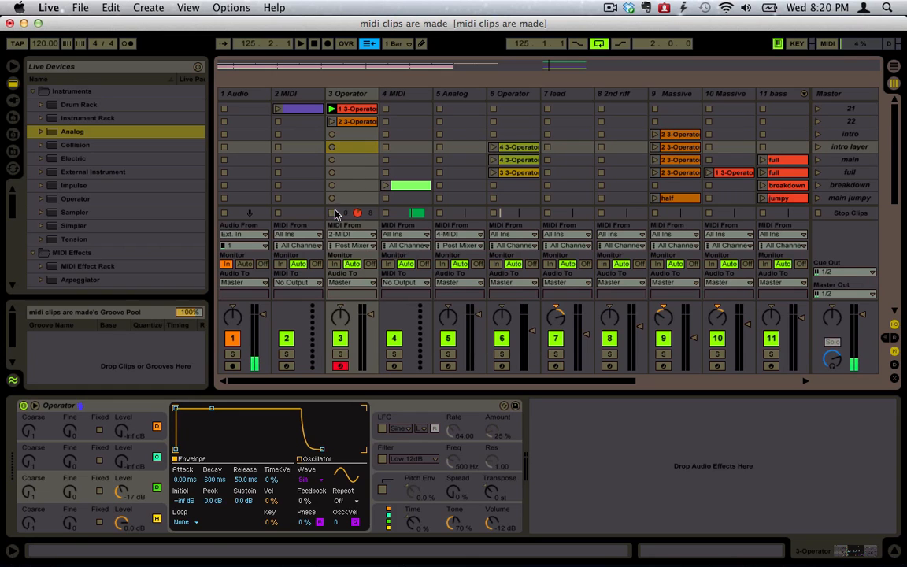
click(278, 109)
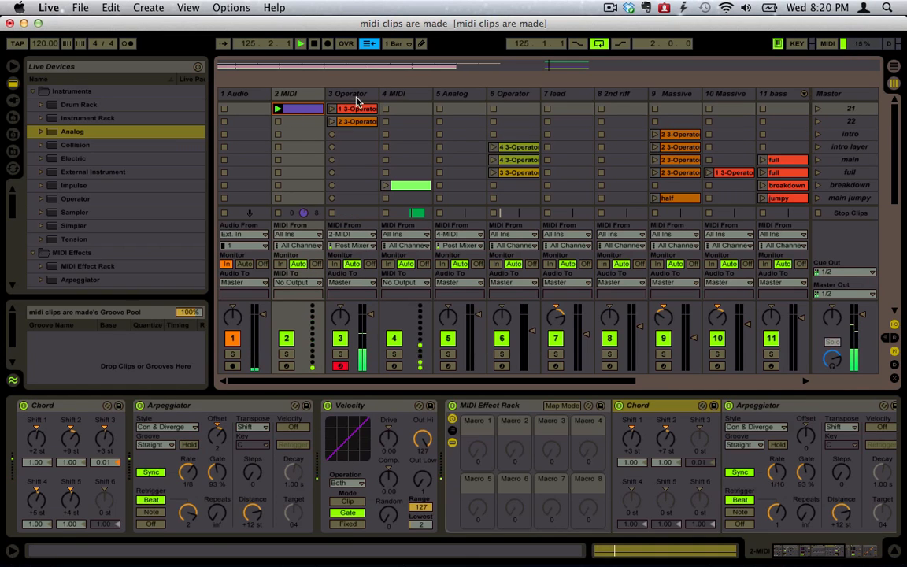
click(355, 97)
click(310, 95)
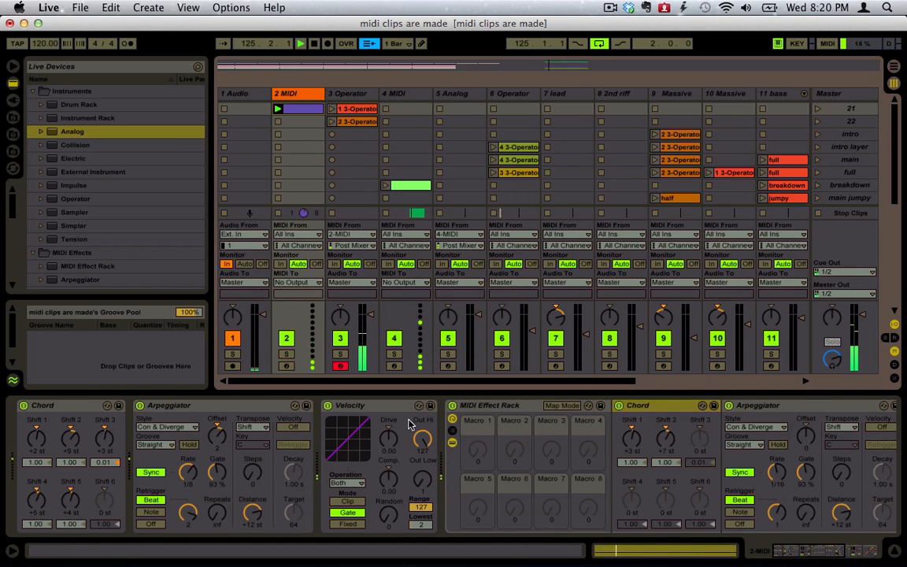
click(452, 418)
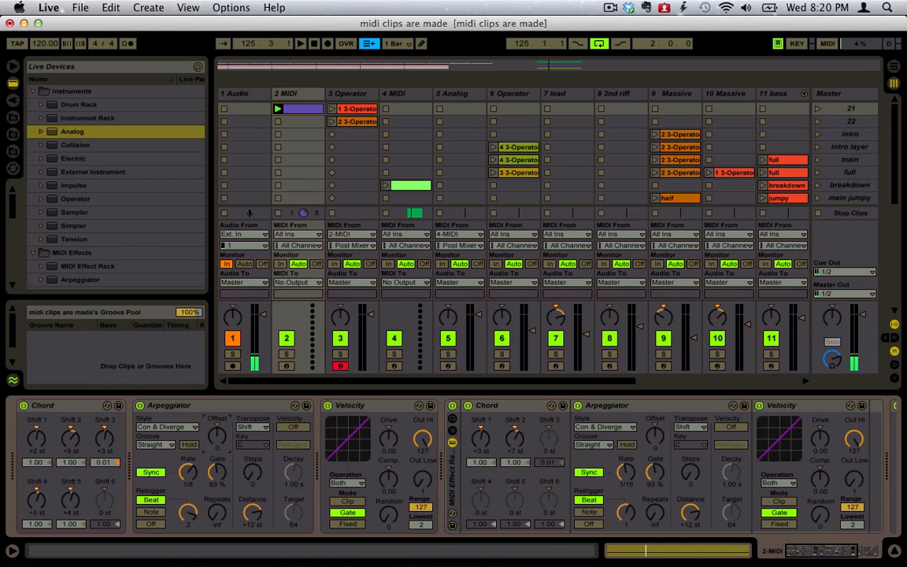
- Set the first Arpeggiator to Style Down, Offset 0, Rate 1/4 and Gate 135%, and adjust its retrigger interval
click(188, 435)
click(167, 250)
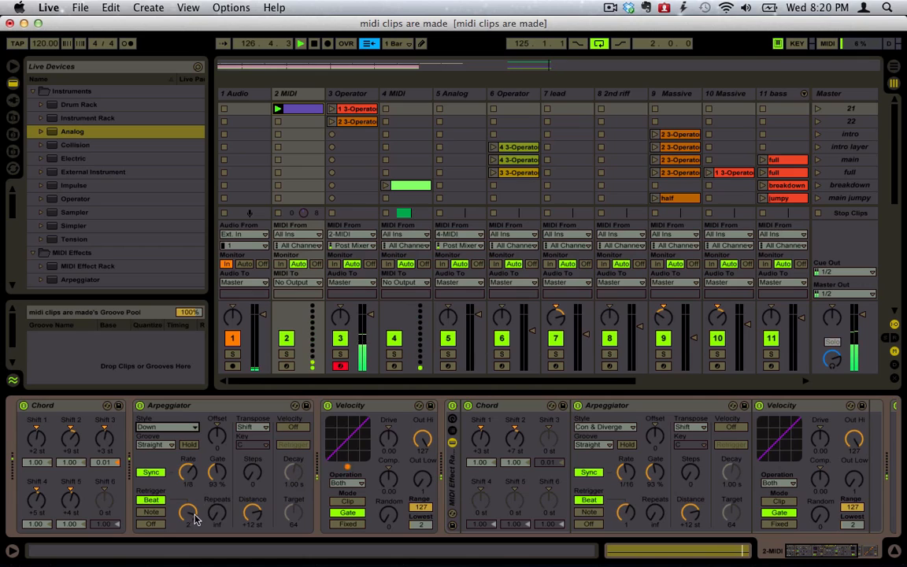
drag(196, 518, 196, 514)
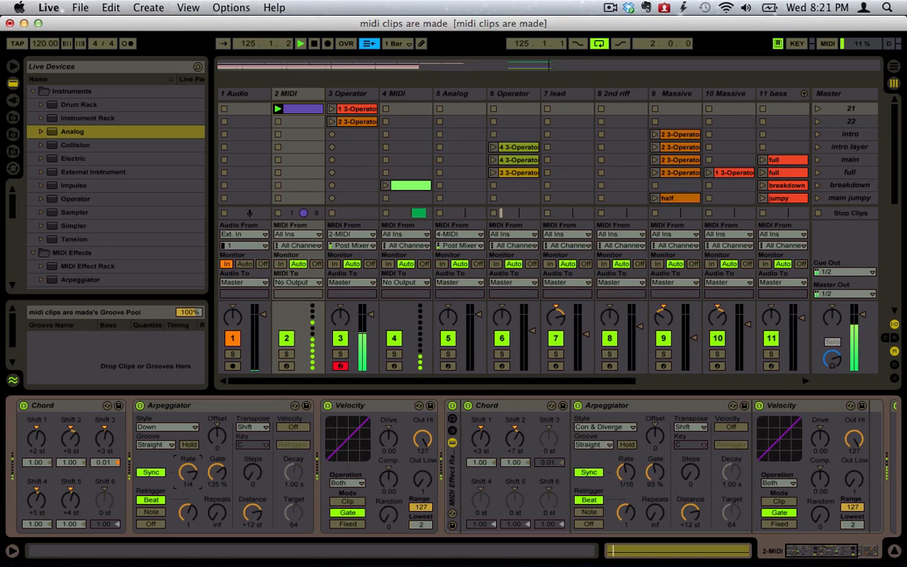
- Turn off the MIDI Effect Rack, set the first Arpeggiator's Gate to 113%, and readjust its retrigger interval
click(453, 405)
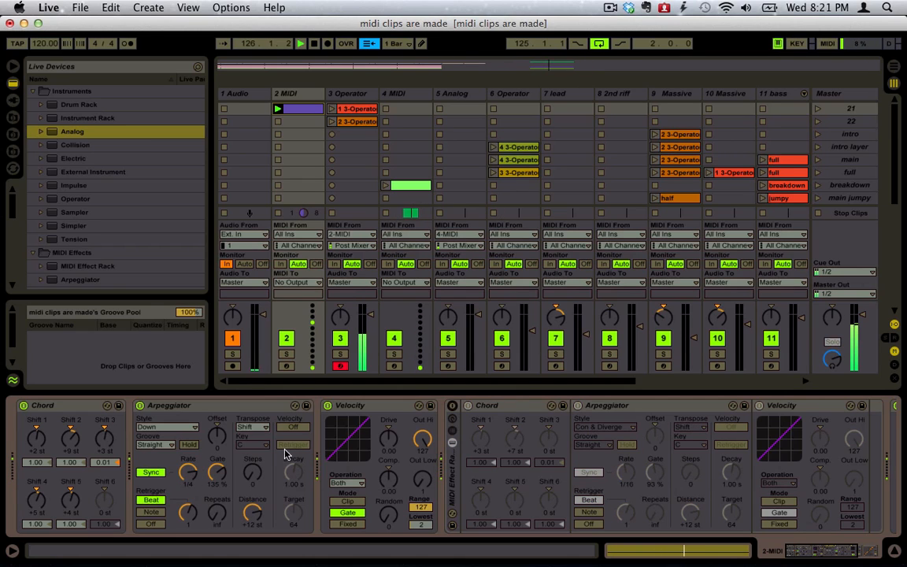
mouse_move(226, 471)
mouse_down()
mouse_move(226, 481)
mouse_move(226, 471)
mouse_up()
drag(188, 513, 188, 508)
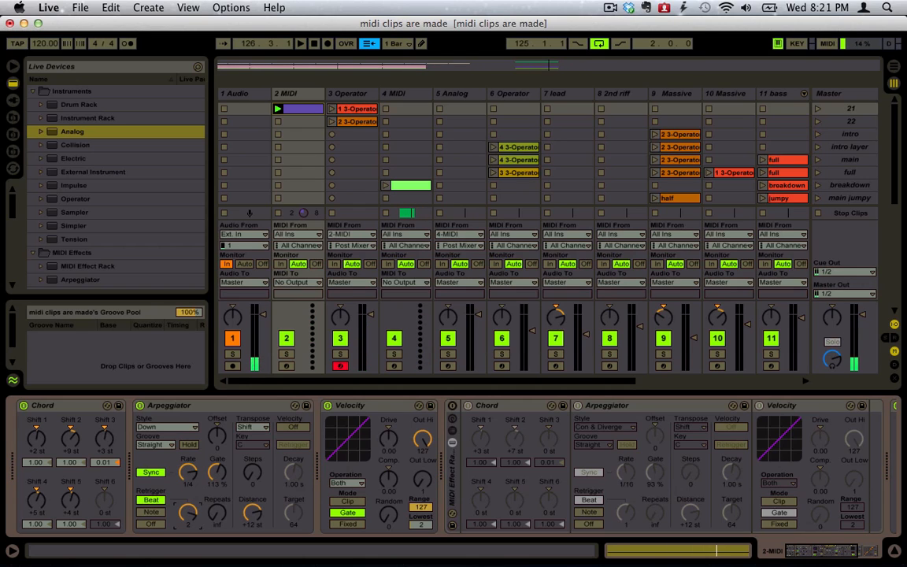
- Record a new two-bar clip in the fourth slot of the 3 Operator track and rename it "main bass"
key(space)
click(332, 146)
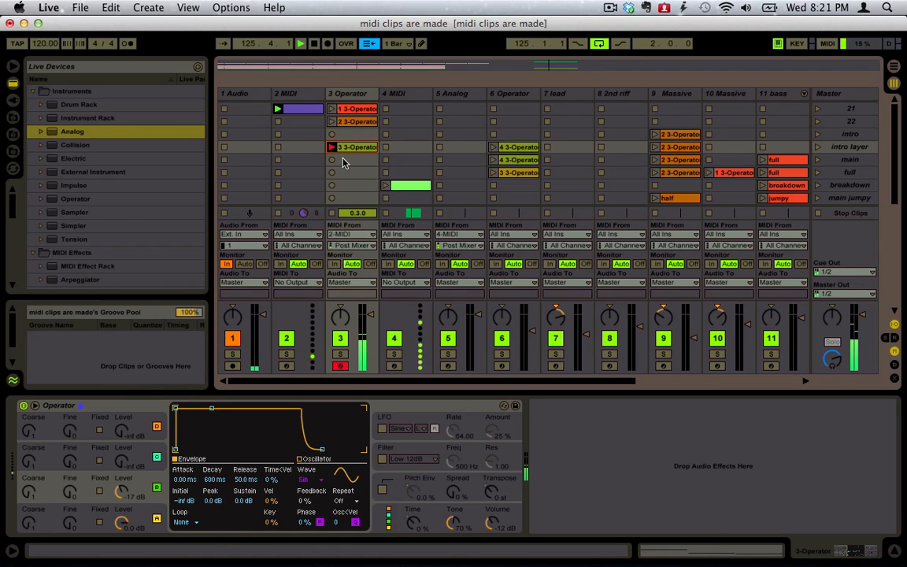
click(331, 147)
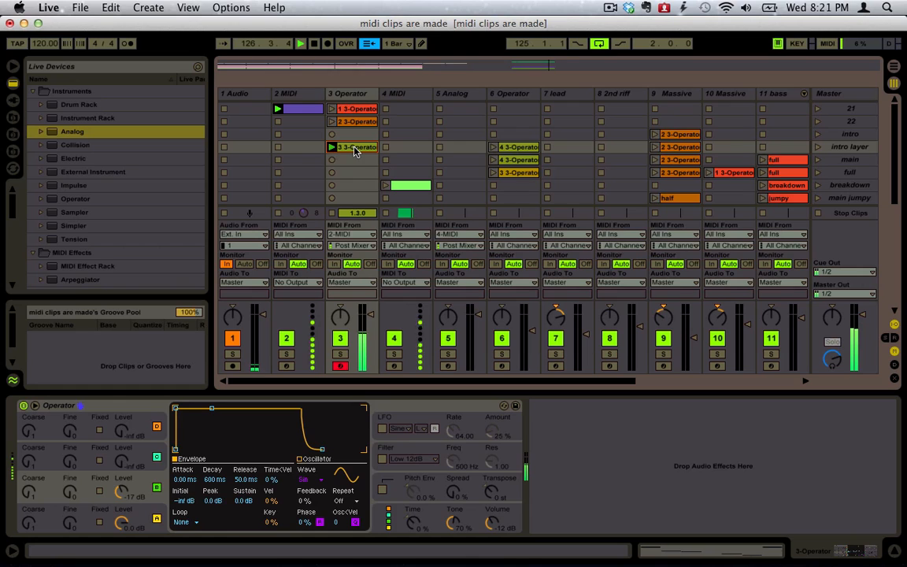
click(355, 151)
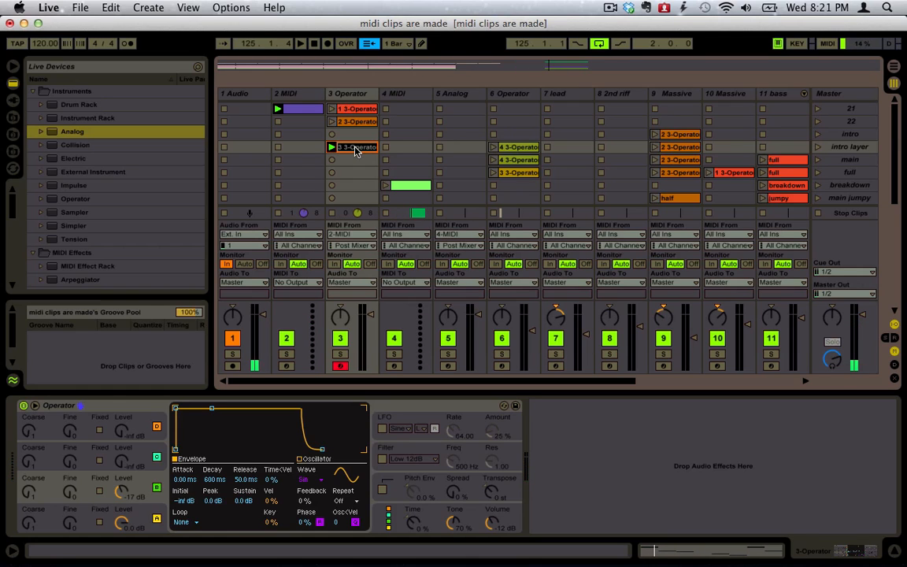
text(main bass)
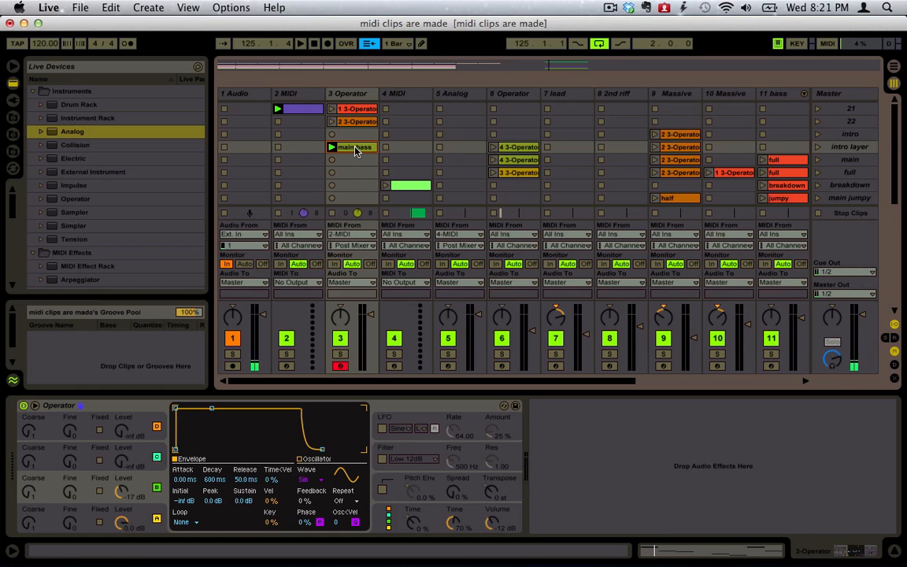
- Stop the main bass clip on the 3 Operator track and launch the 2 MIDI track's clip
click(298, 94)
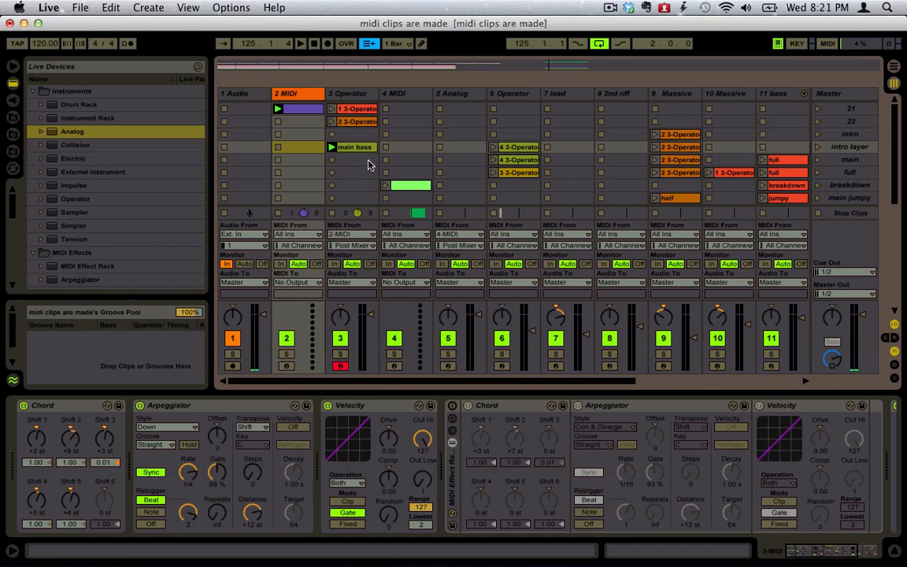
click(356, 145)
click(299, 94)
click(332, 213)
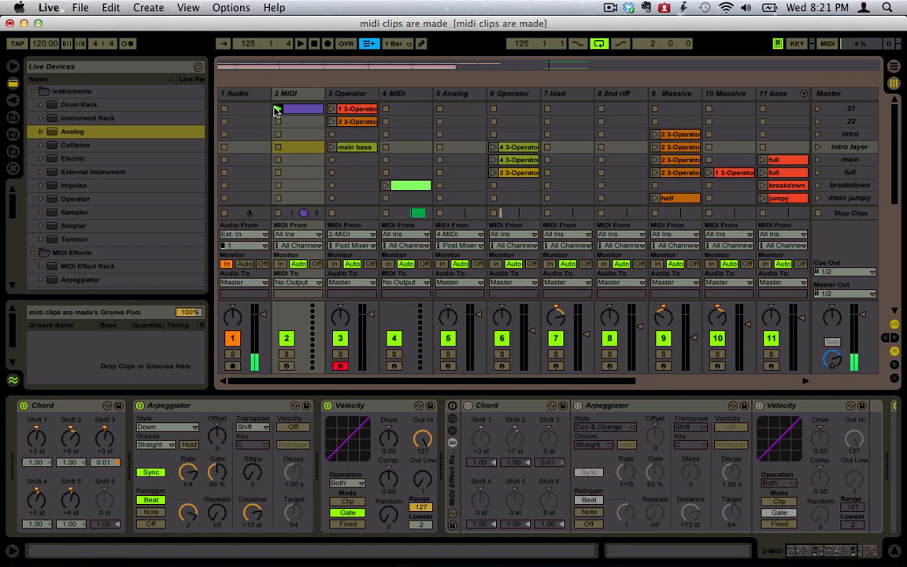
click(277, 110)
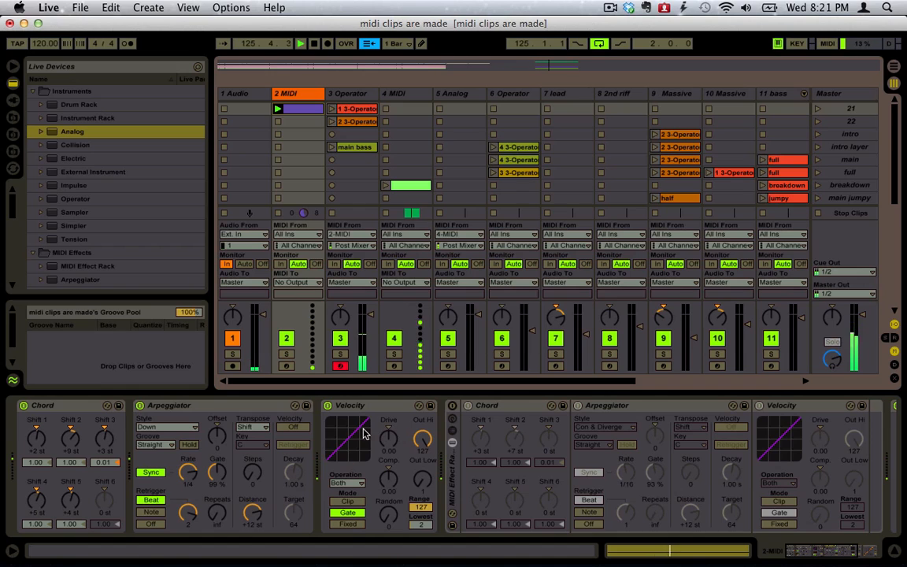
- Turn on the MIDI Effect Rack, set its Arpeggiator's Rate to 1/8, and play the pattern back
click(452, 406)
scroll(584, 462, right, 1)
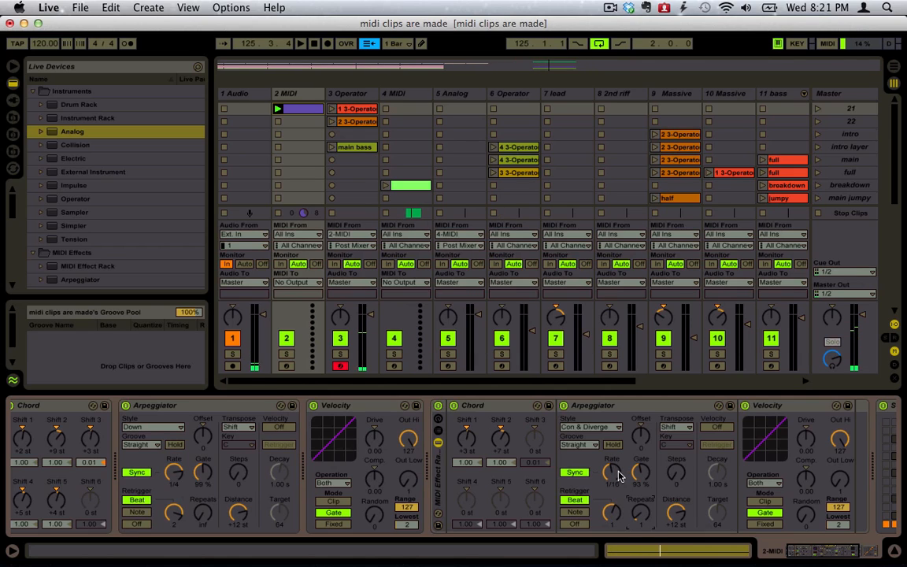
drag(617, 474, 618, 464)
key(space)
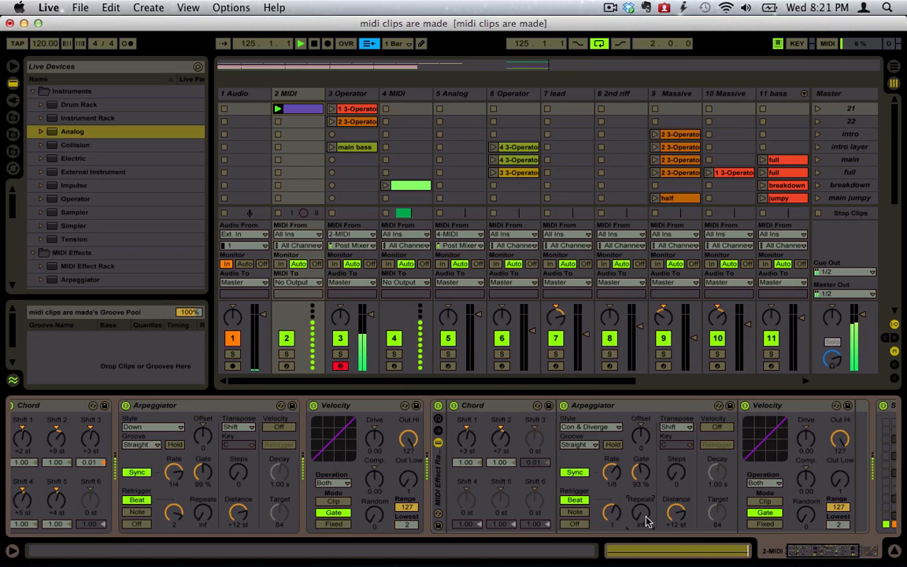
key(space)
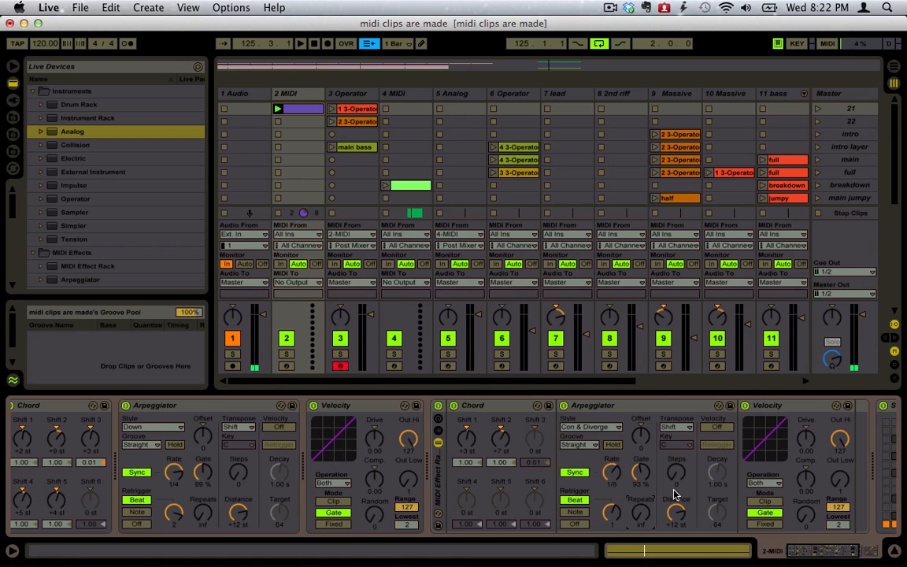
- Record a new clip in the 3 Operator track's slot on the first "main" scene
click(340, 160)
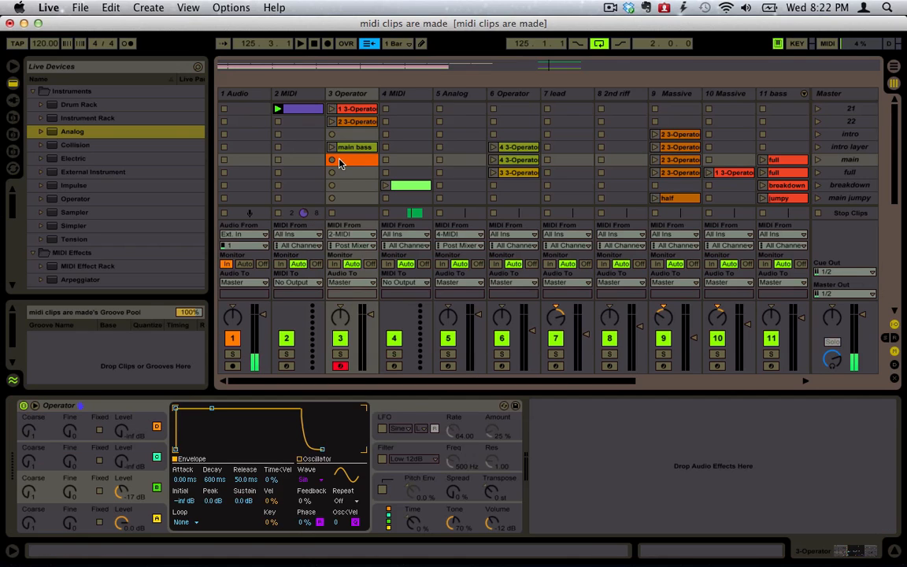
click(333, 161)
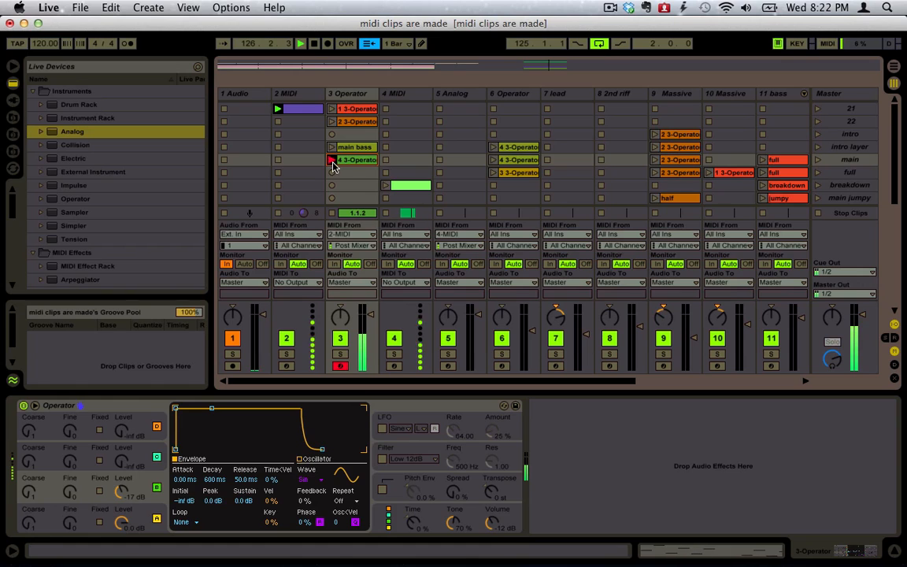
click(333, 161)
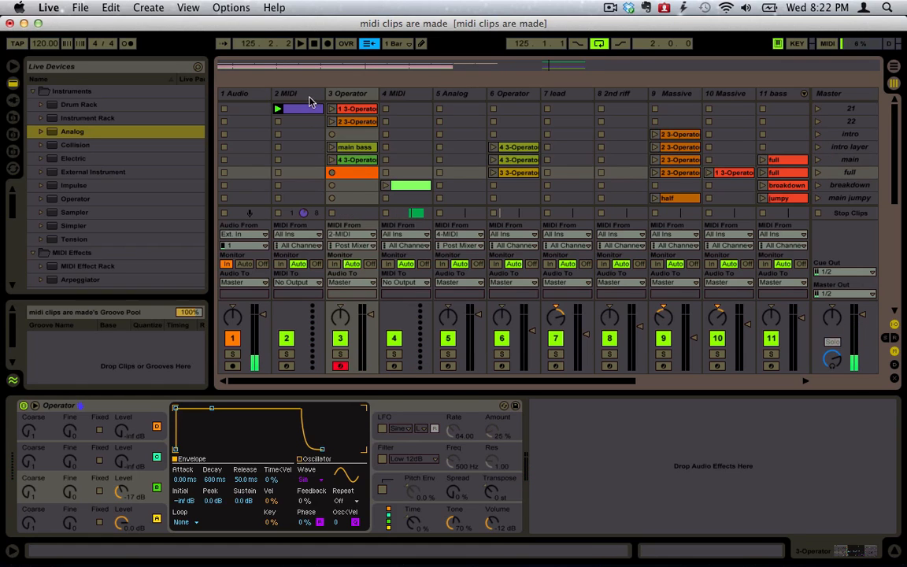
- Set the rack Arpeggiator on the 2 MIDI track to Groove Swing 8 and Rate 1/16
click(303, 94)
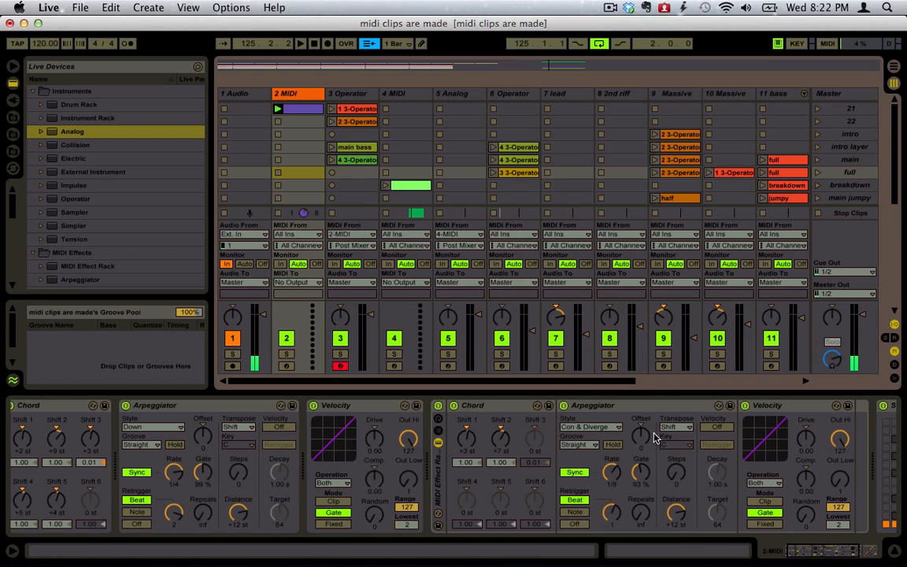
scroll(653, 438, right, 3)
click(508, 444)
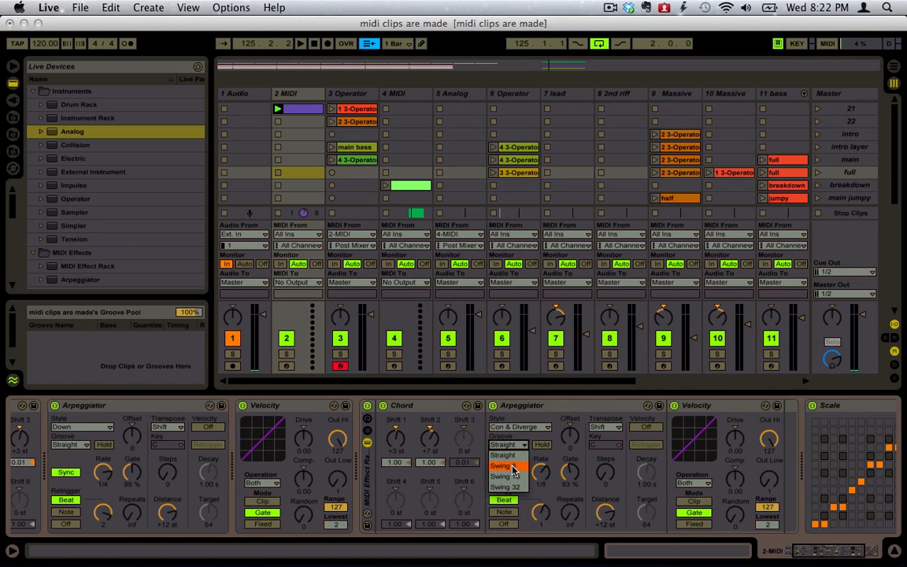
click(513, 467)
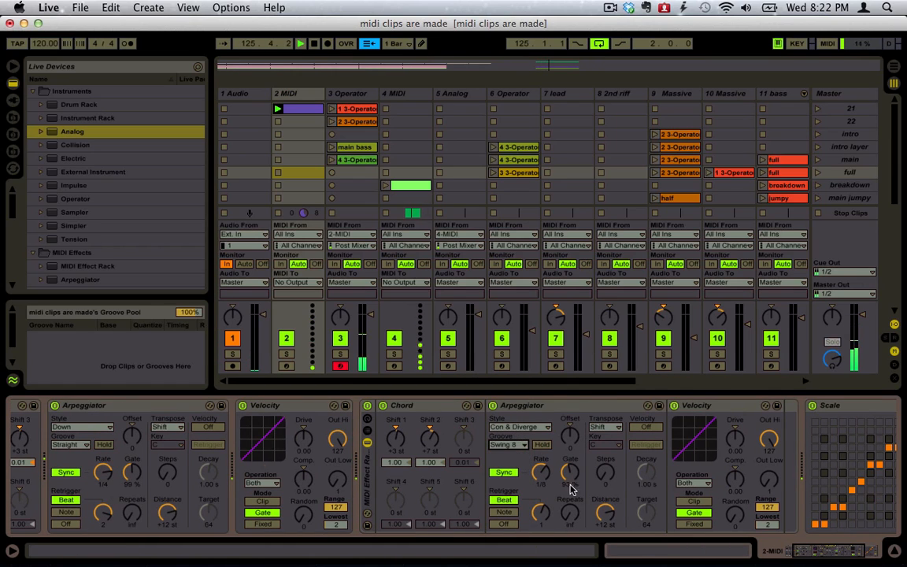
click(541, 471)
drag(541, 471, 541, 478)
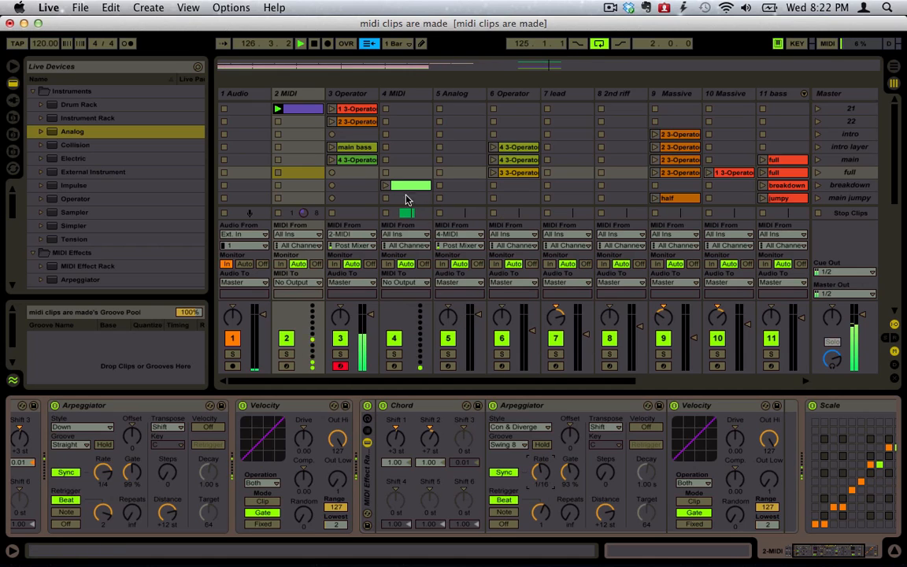
- Record a new clip in the 3 Operator track's slot below the previous recording, on the "full" scene
click(332, 173)
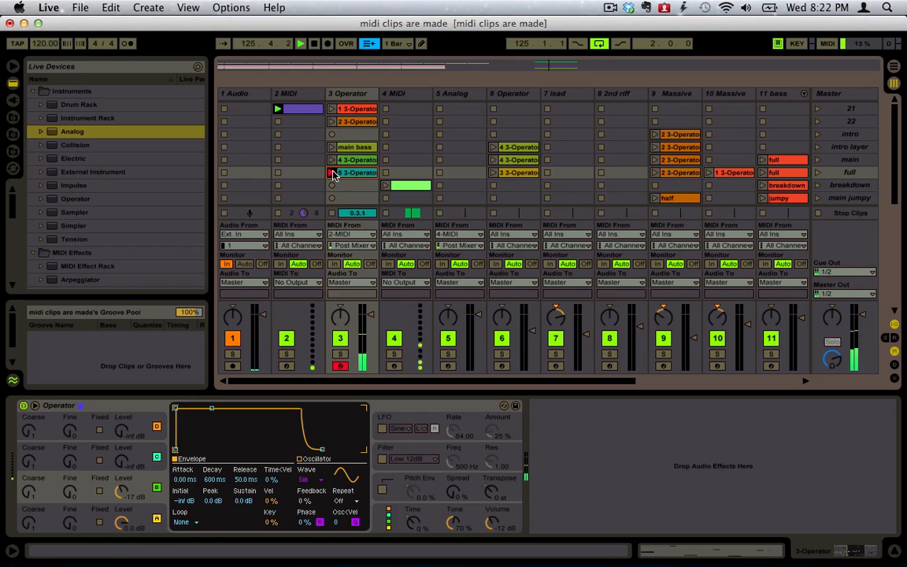
click(332, 173)
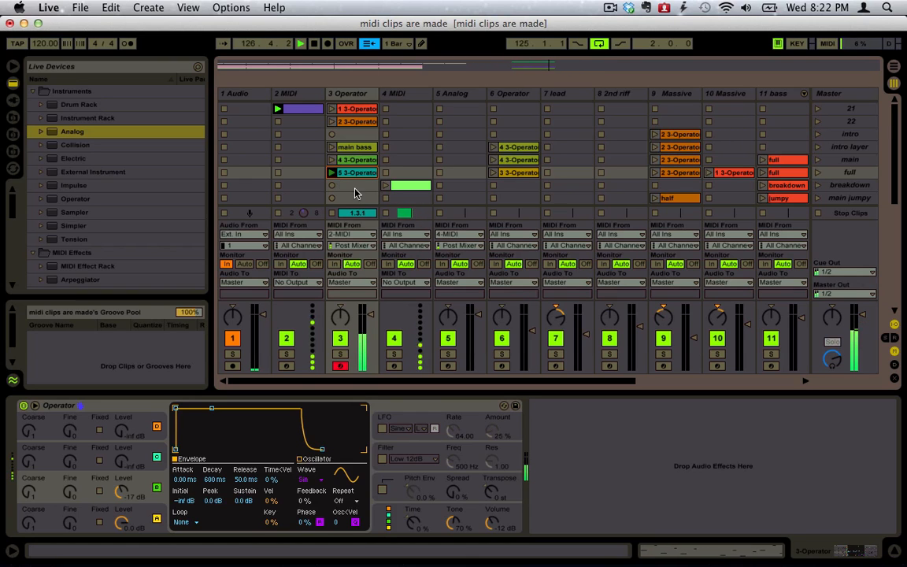
- Set the rack Arpeggiator on the 2 MIDI track to Groove Straight and Gate 50%
click(298, 94)
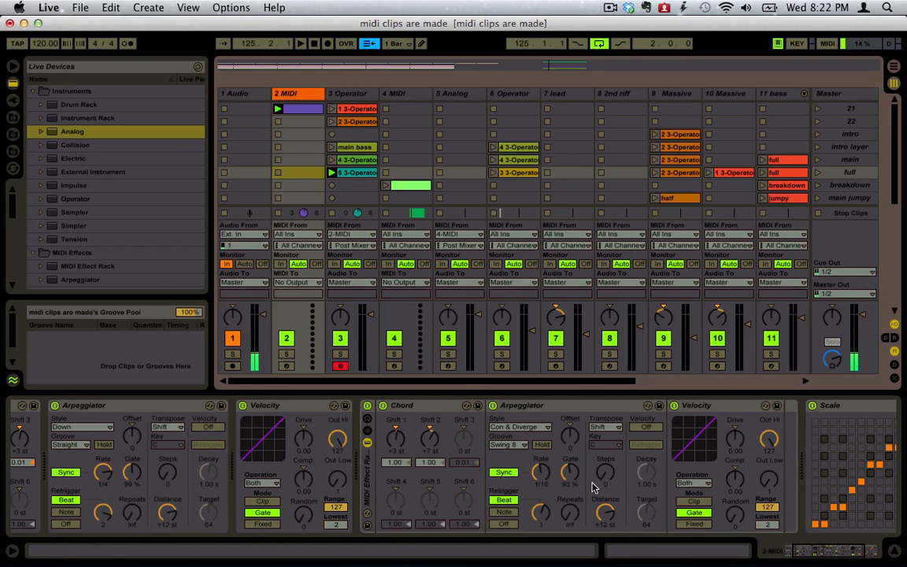
click(521, 445)
click(518, 455)
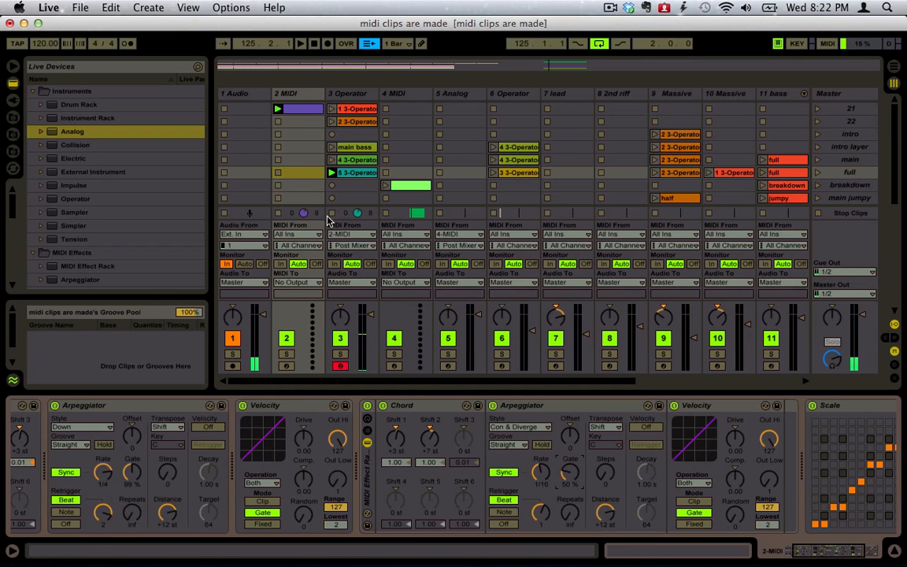
- Stop the newest clip on the 3 Operator track and relaunch the 2 MIDI track's clip
double_click(356, 172)
double_click(283, 93)
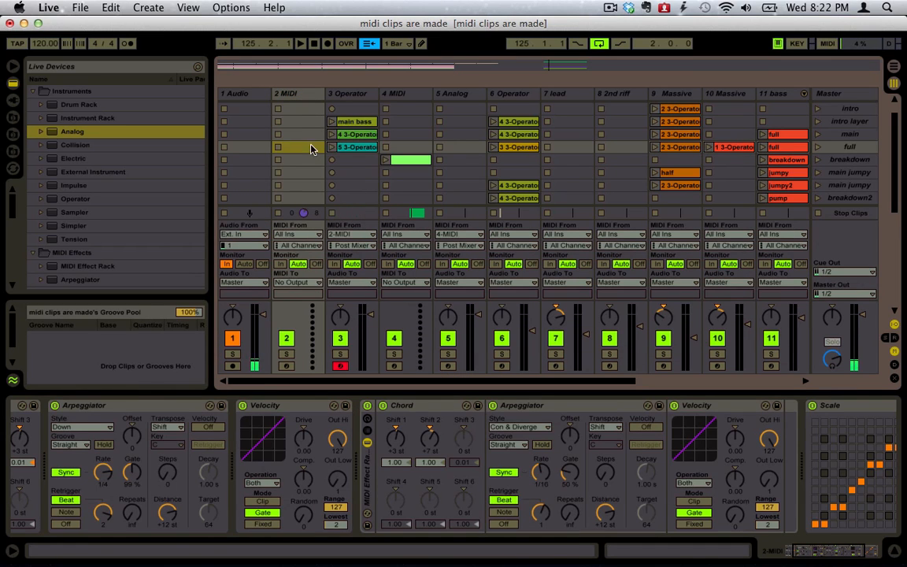
scroll(331, 162, up, 2)
click(278, 109)
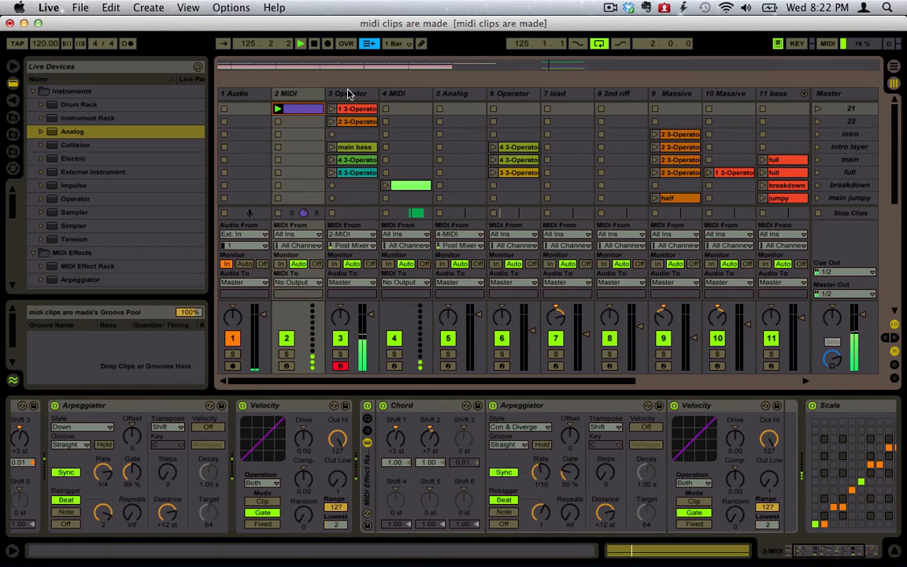
- Adjust the rack Arpeggiator's Steps, set its Distance to +2 st, and set the first Arpeggiator's Gate to 108%
click(348, 92)
click(314, 96)
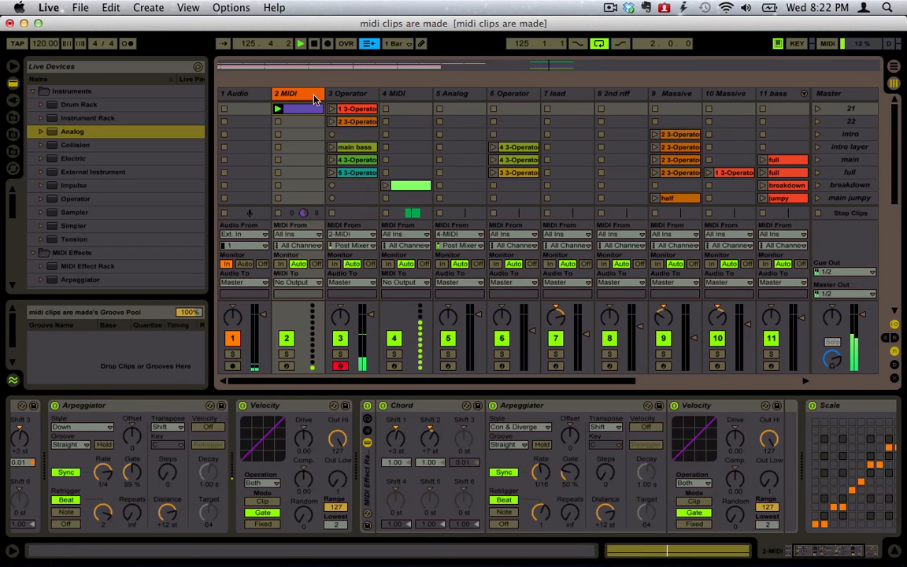
click(565, 513)
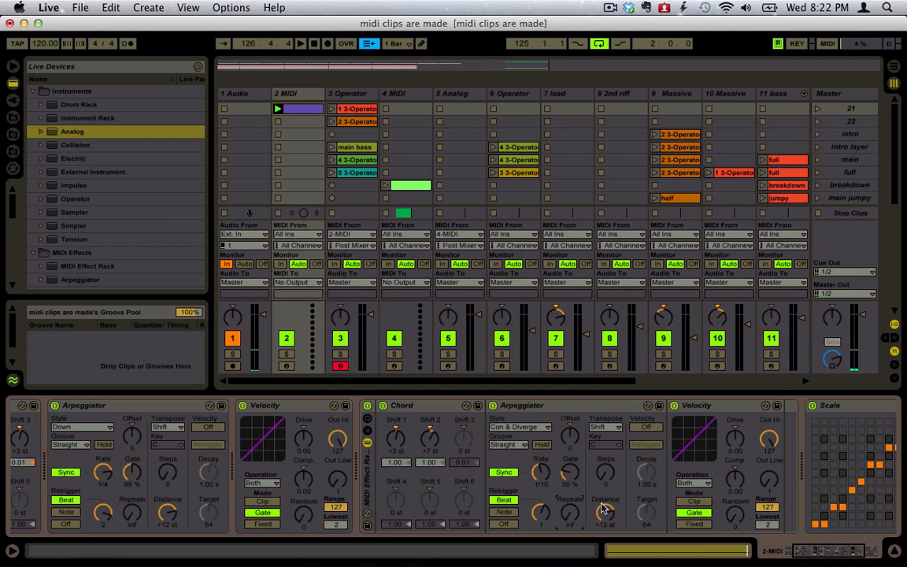
click(605, 473)
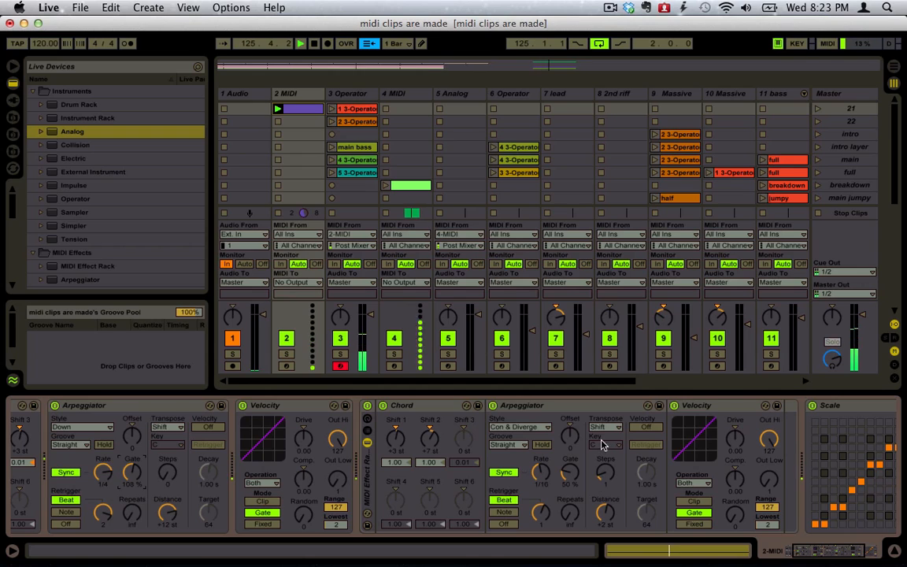
- Record a new clip in the 3 Operator track's slot on the first "breakdown" scene
click(344, 186)
click(334, 186)
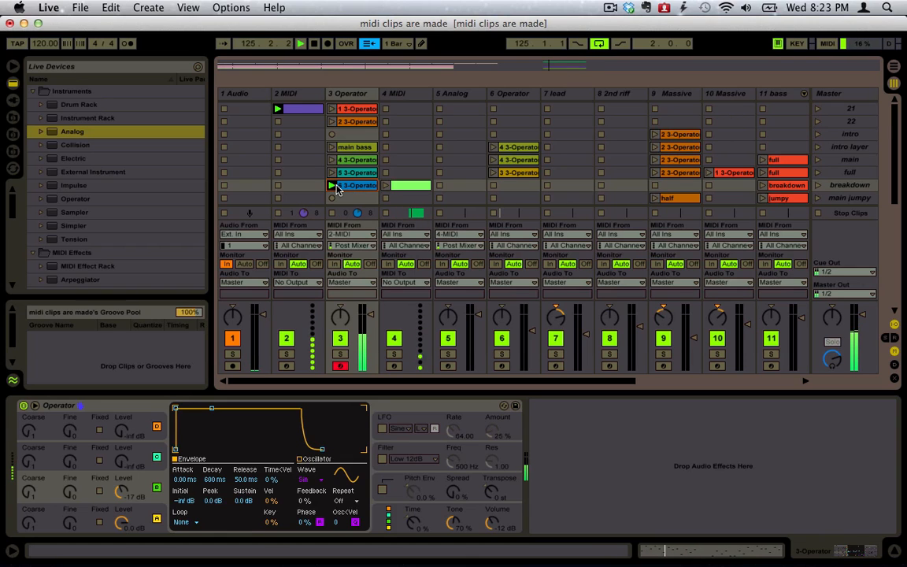
- Turn off the MIDI Effect Rack and set the first Arpeggiator to Rate 1/8, Steps 1, Distance +3 st, Offset 3 and retrigger interval 2
click(292, 93)
scroll(377, 413, left, 5)
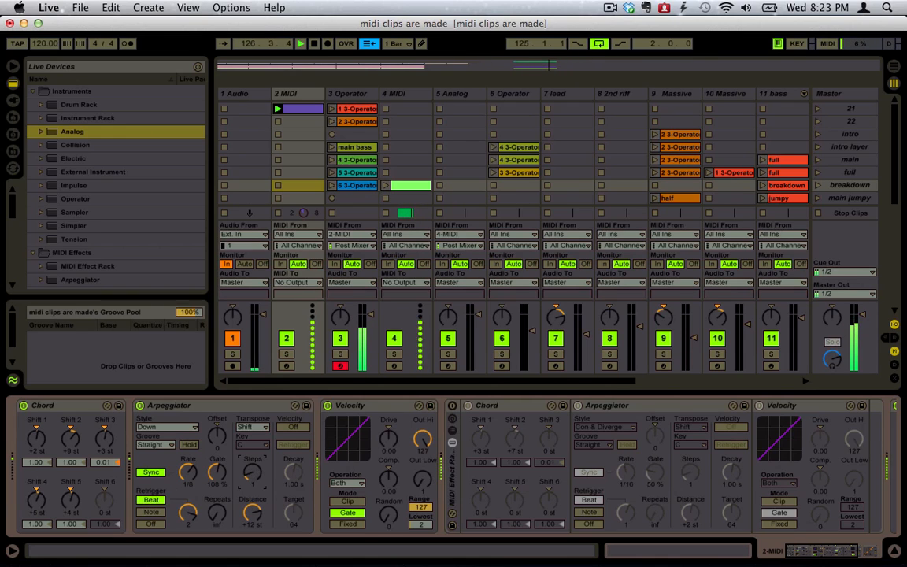
drag(252, 512, 252, 529)
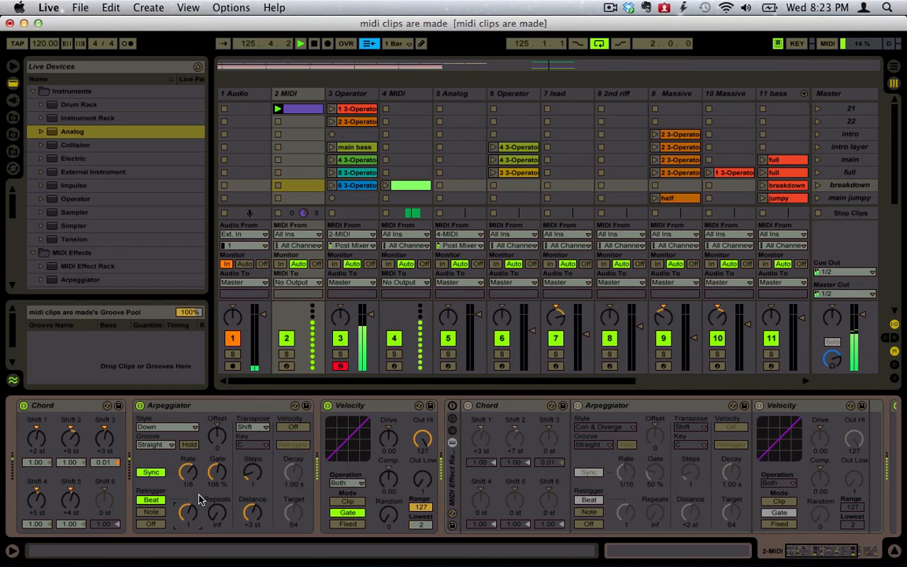
key(space)
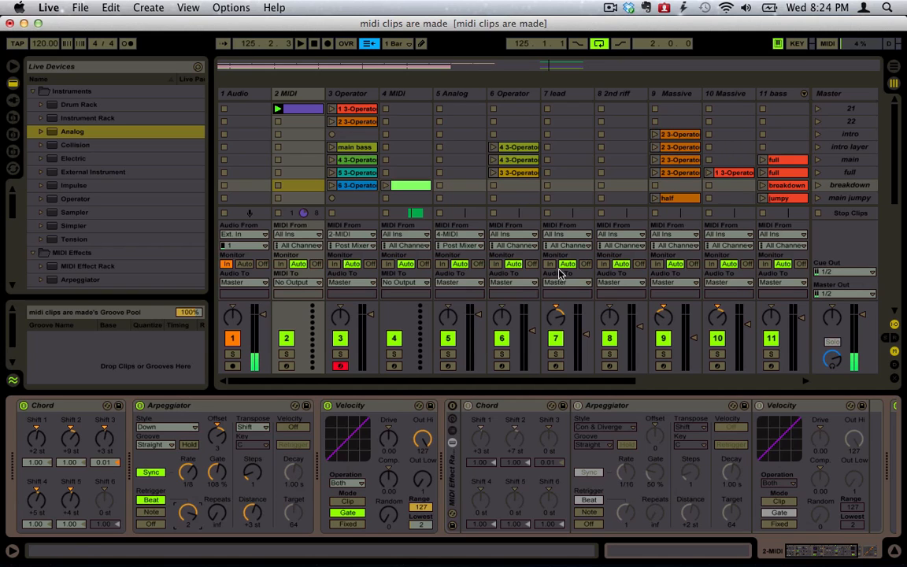
- Hide the In/Out section, record a clip in the 3 Operator track's slot on the second "main jumpy" scene, and stop it
click(893, 327)
click(332, 202)
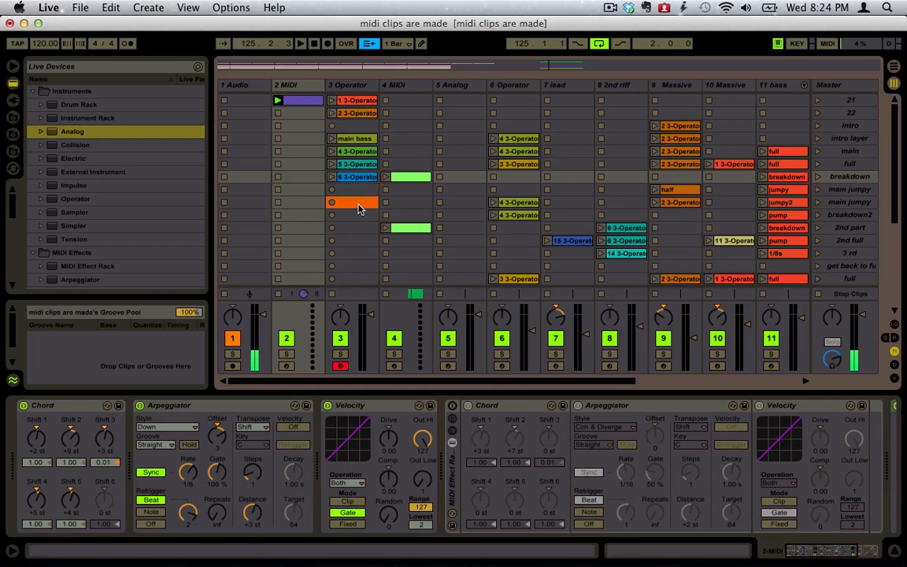
click(315, 85)
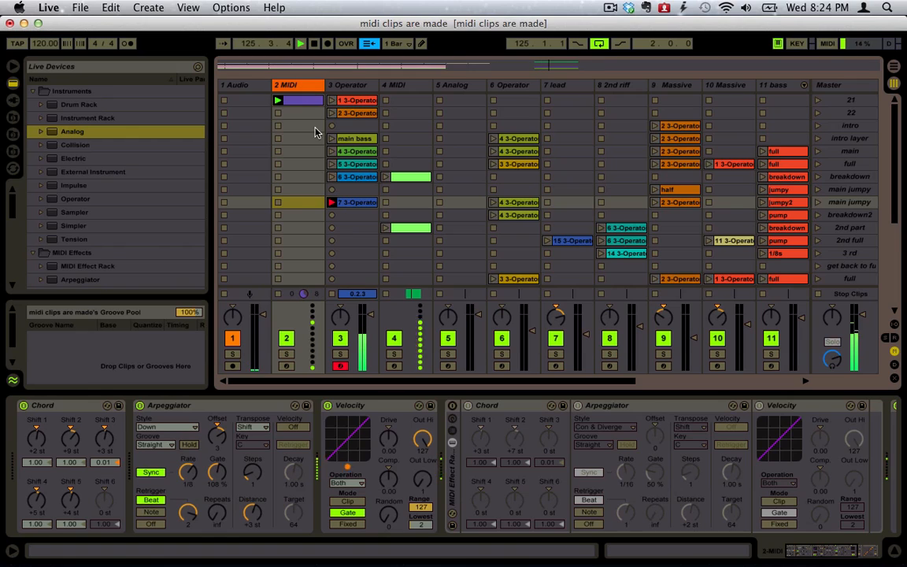
click(333, 204)
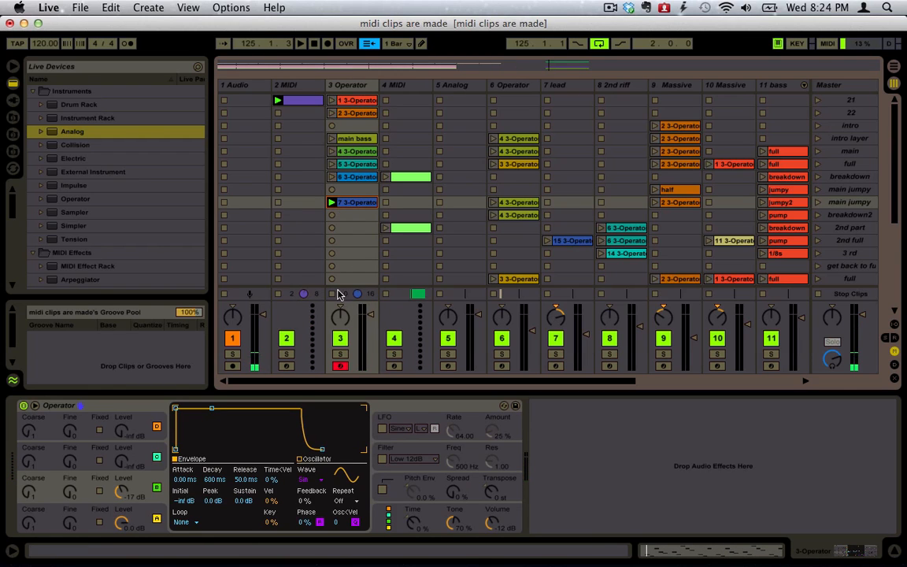
click(331, 215)
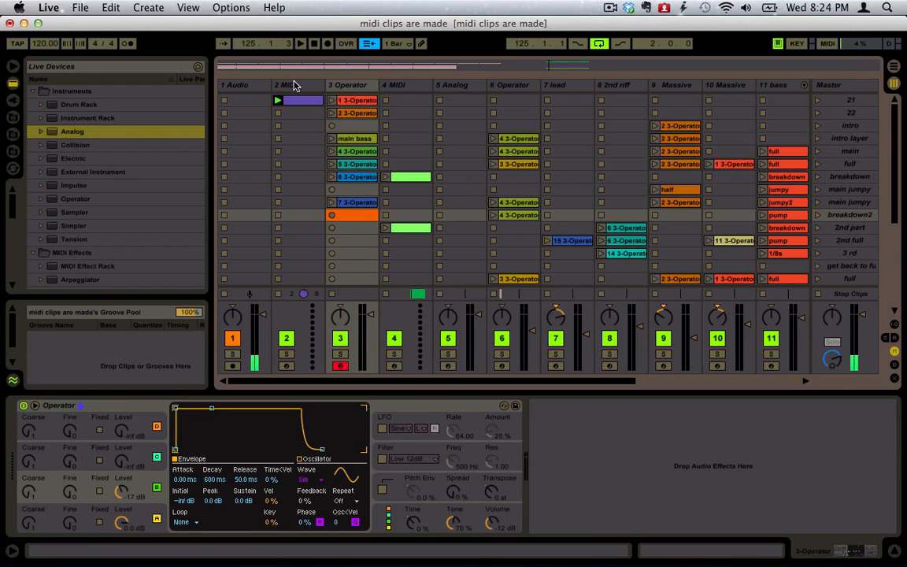
- Turn the MIDI Effect Rack back on and set its Arpeggiator to Rate 1/12, Gate 97% and Steps 2 during playback
click(295, 86)
click(453, 405)
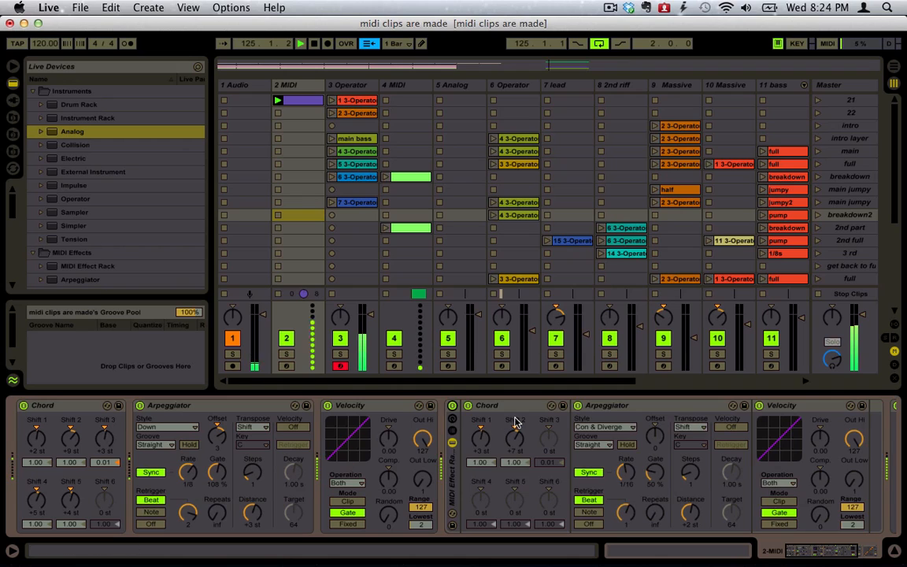
click(627, 470)
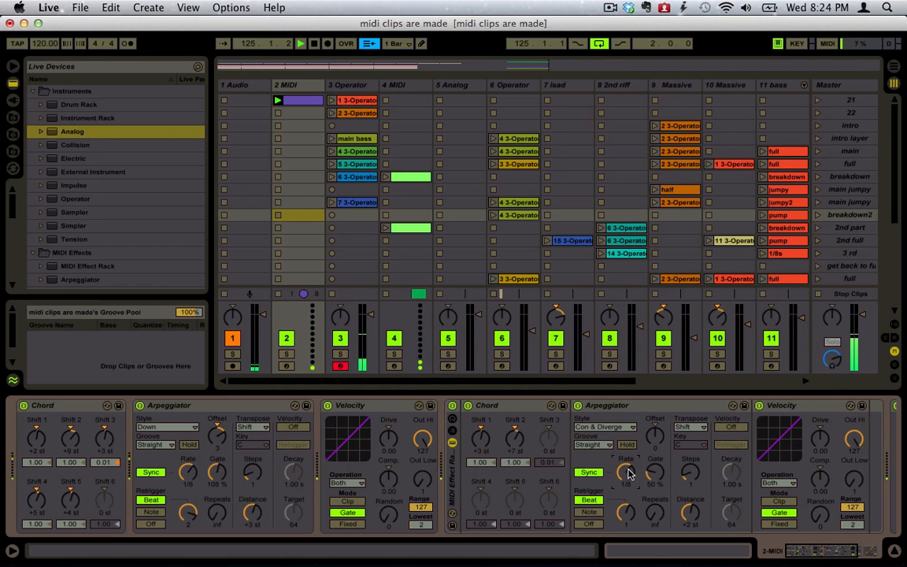
click(189, 470)
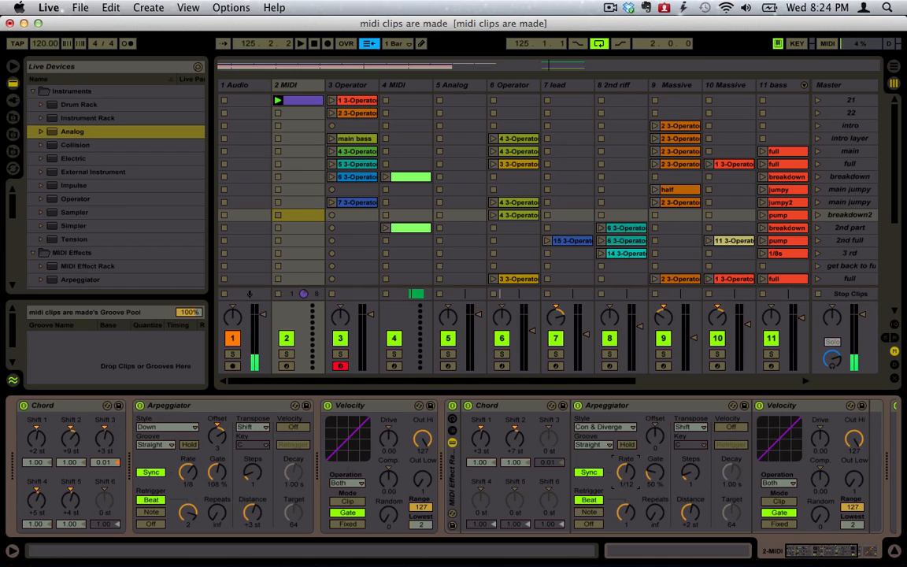
key(space)
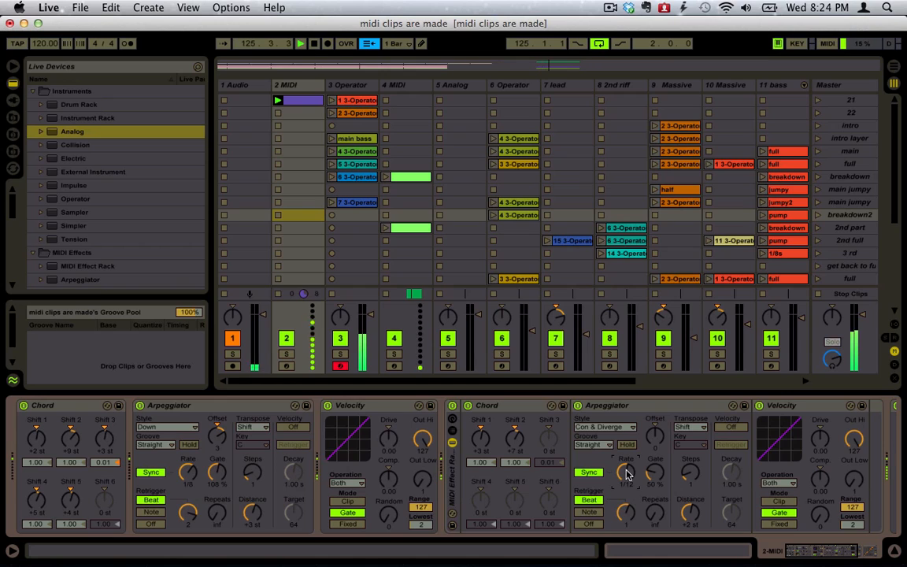
mouse_move(654, 471)
mouse_down()
mouse_move(654, 484)
mouse_move(654, 460)
mouse_up()
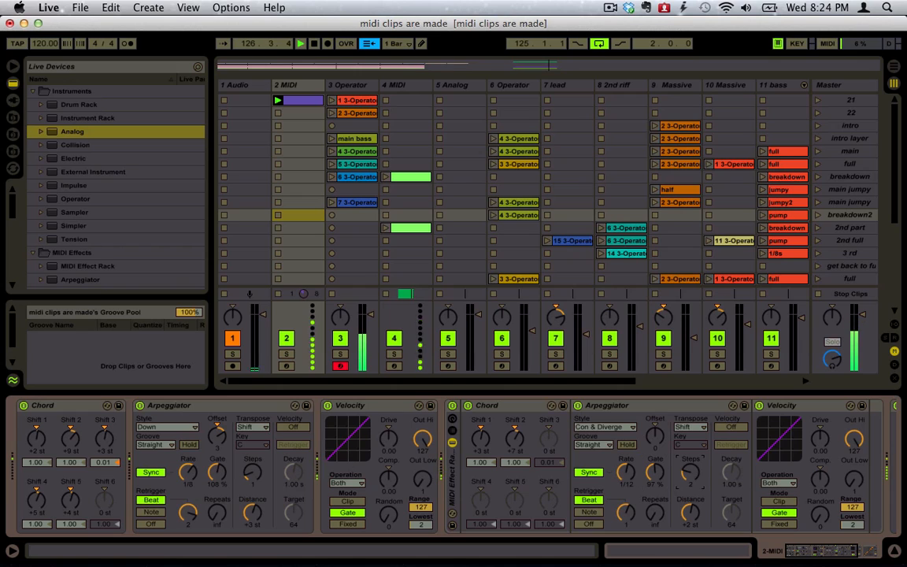
- Set the rack's Arpeggiator to Style Down & Up, Rate 1/8, Gate 82% and Distance -3 st, and the first Arpeggiator's Rate to 1/4
click(625, 428)
click(615, 331)
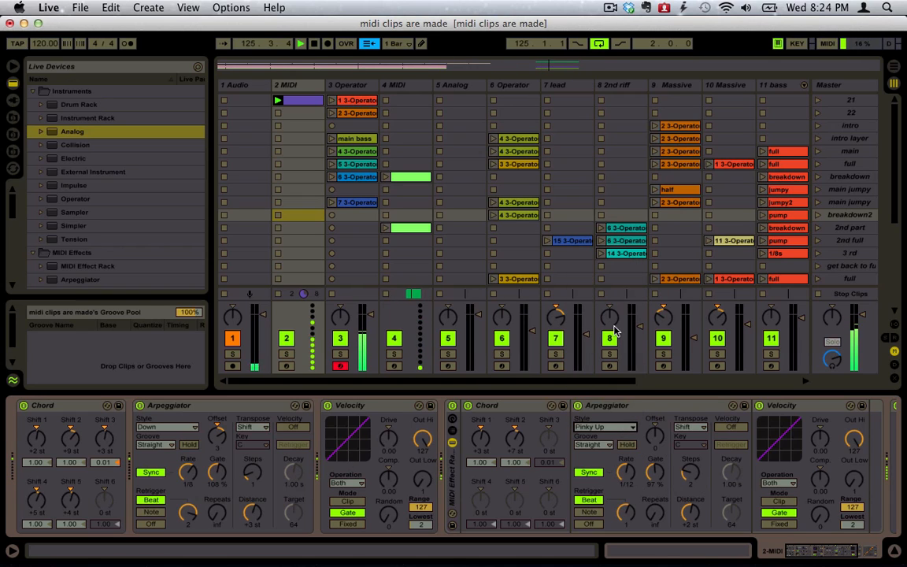
click(622, 427)
click(559, 266)
drag(626, 512, 625, 502)
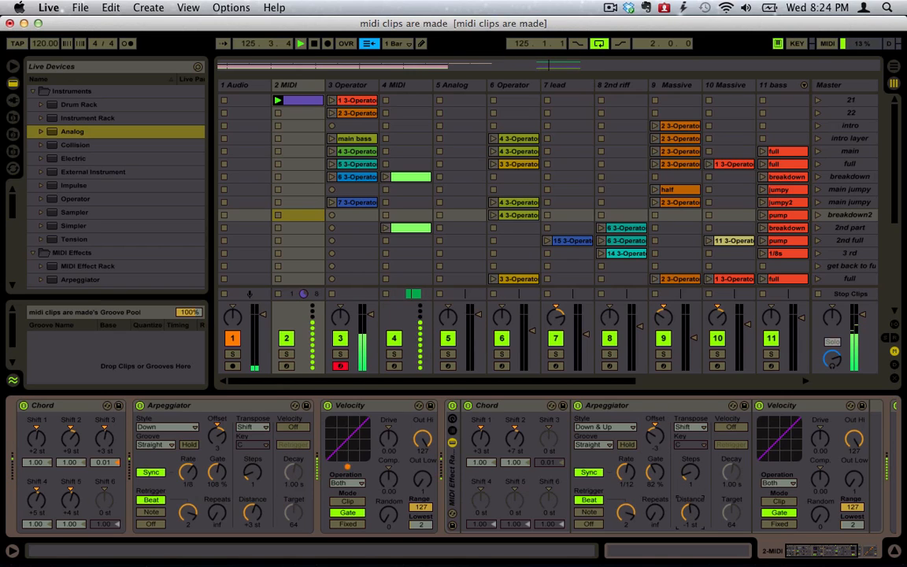
drag(679, 497, 679, 500)
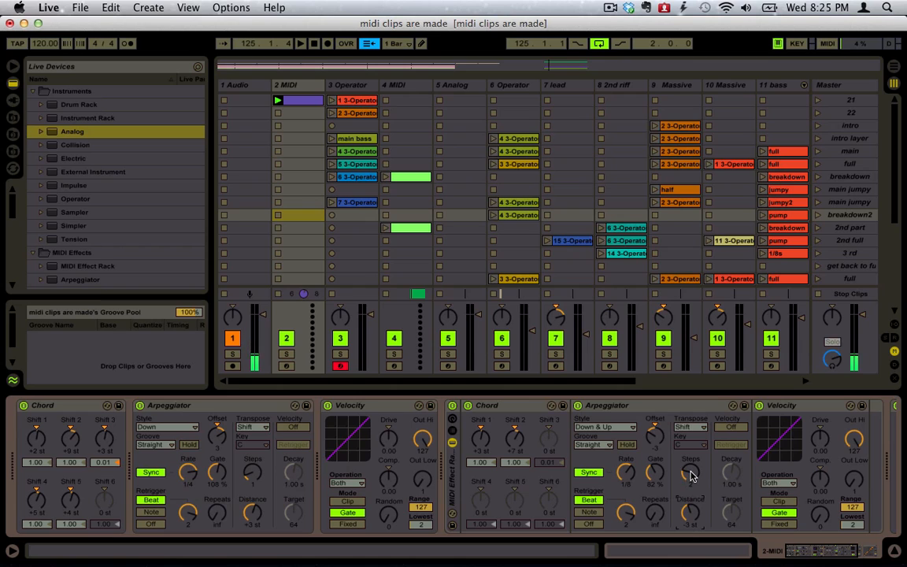
- Record a clip in the 3 Operator track's slot on the "breakdown2" scene, stop it, and view its notes
click(332, 217)
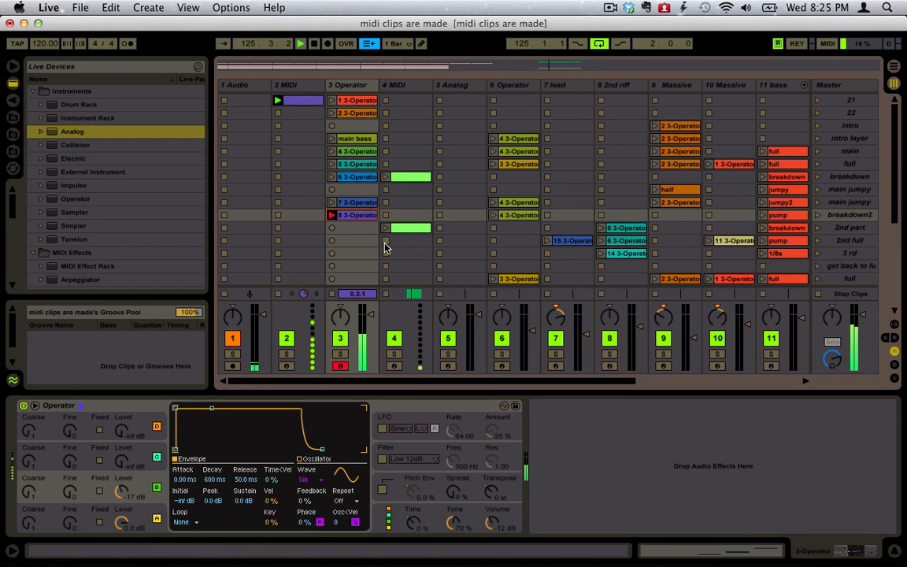
click(332, 215)
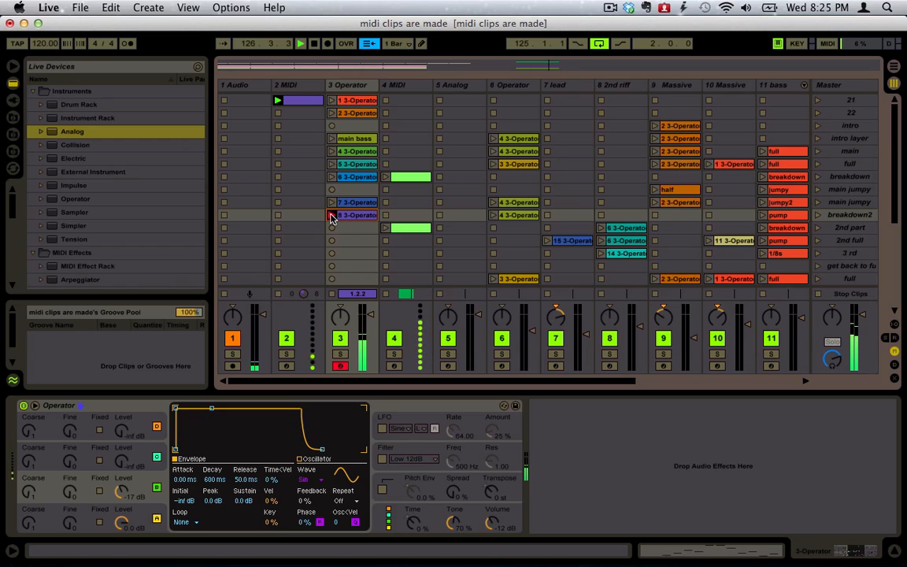
click(331, 293)
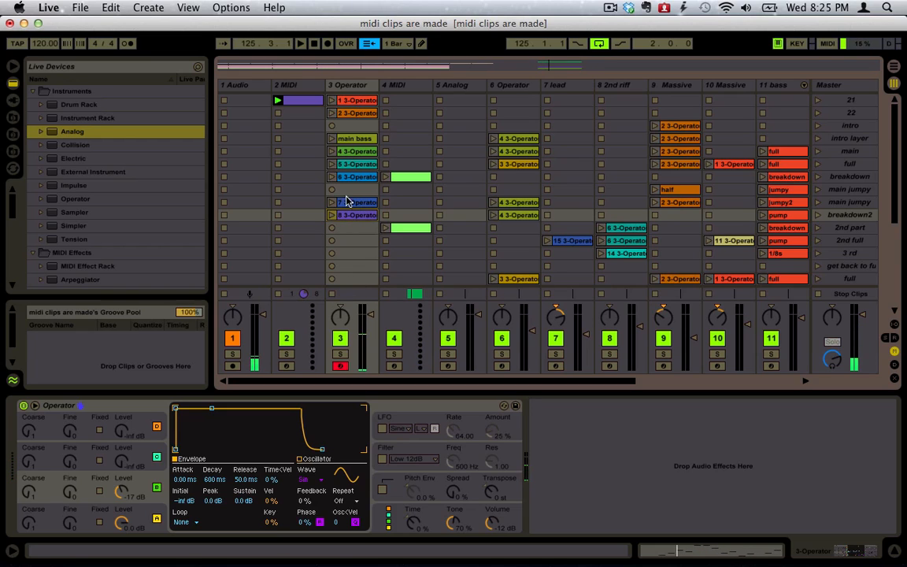
click(352, 85)
key(shift+Tab)
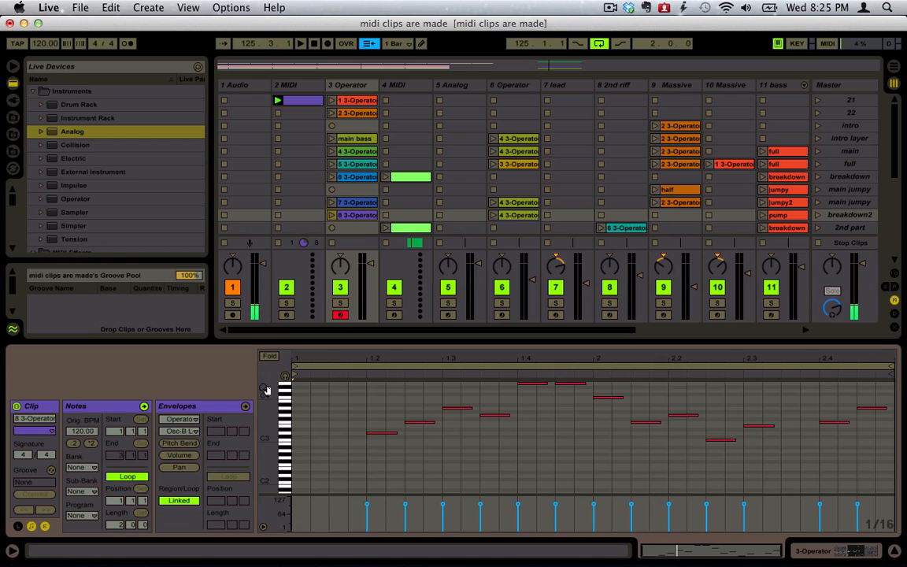
- Show the In/Out section and set the 3 Operator track's MIDI From input to All Ins
key(shift+Tab)
click(894, 325)
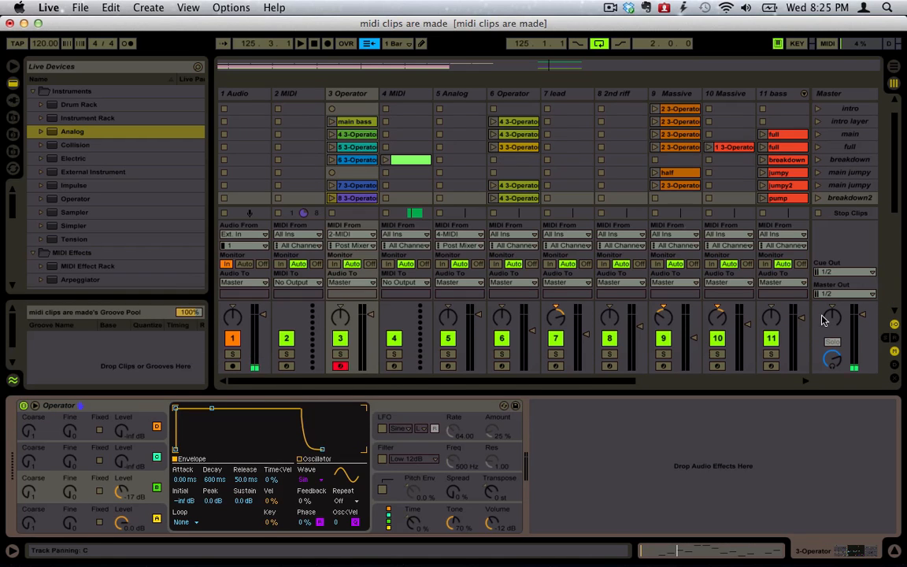
click(347, 234)
click(344, 245)
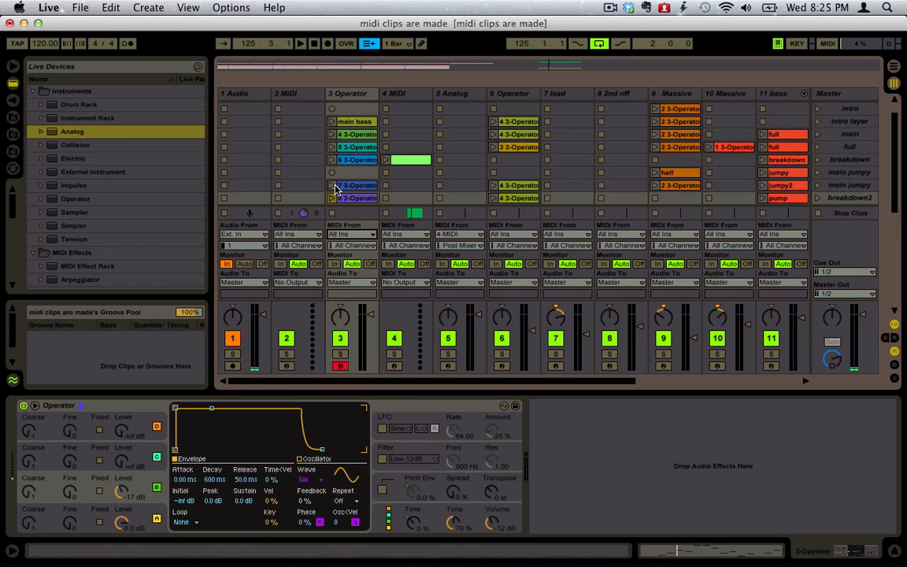
- Play back the 3 Operator clips on the second "main jumpy" scene, the "breakdown2" scene and the "intro layer" scene to compare them
click(332, 185)
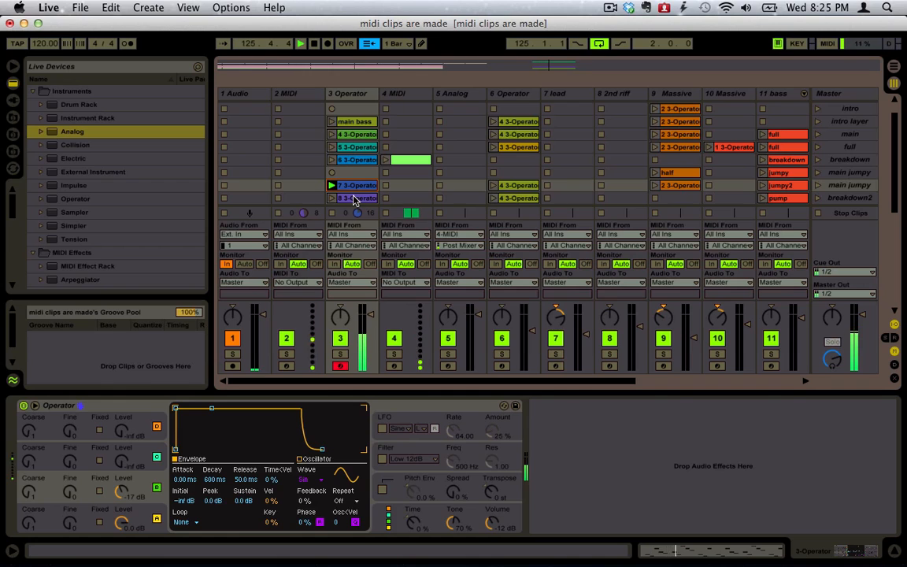
click(332, 198)
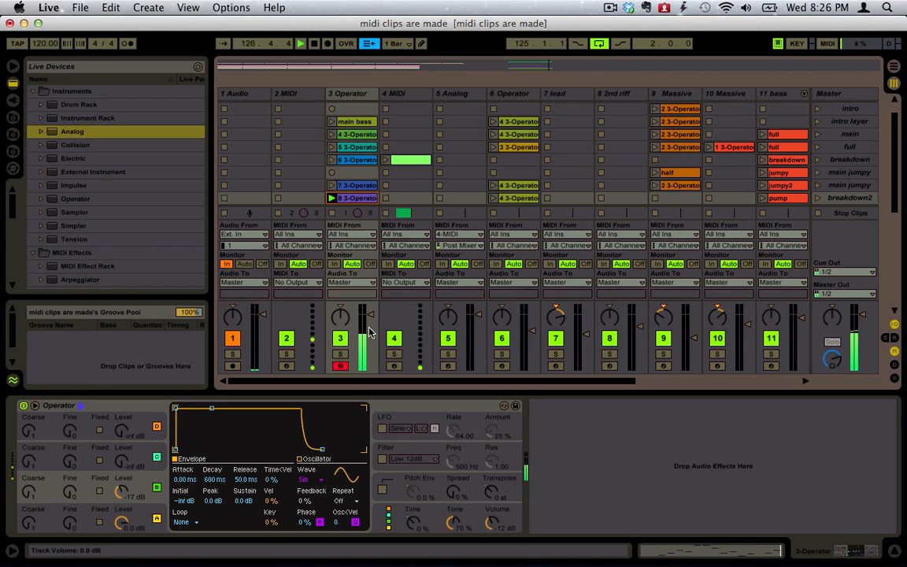
scroll(354, 177, up, 2)
scroll(359, 165, down, 3)
click(349, 110)
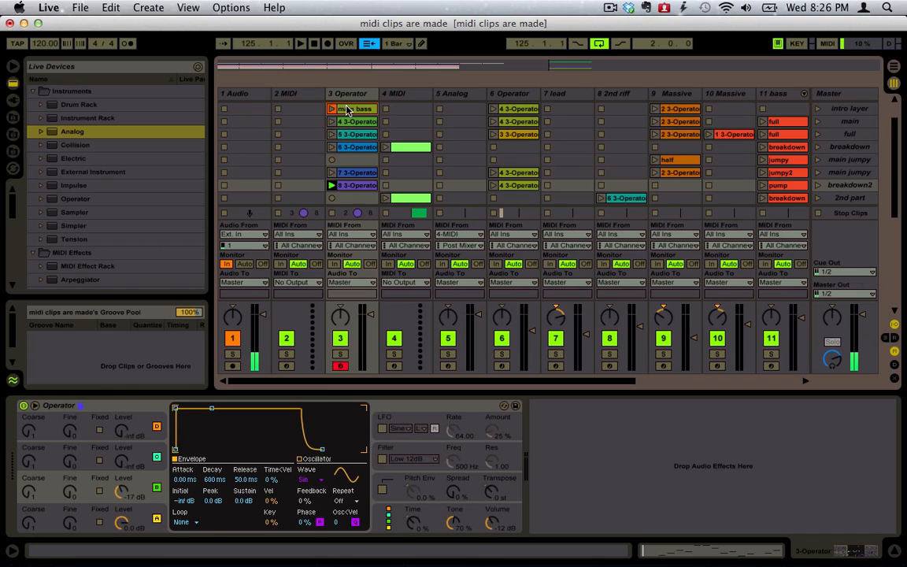
click(332, 109)
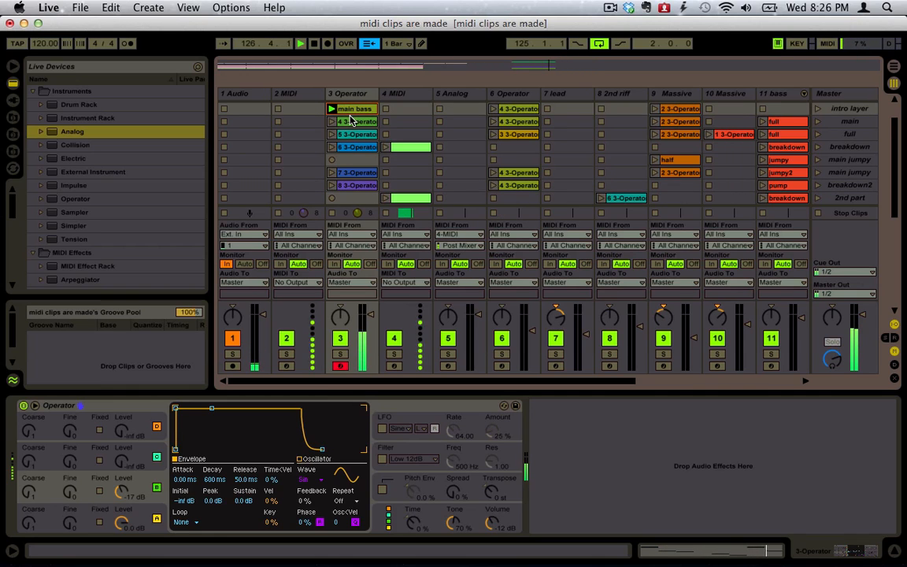
- Open the "main bass" clip on the 3 Operator track and examine its notes
scroll(352, 119, up, 3)
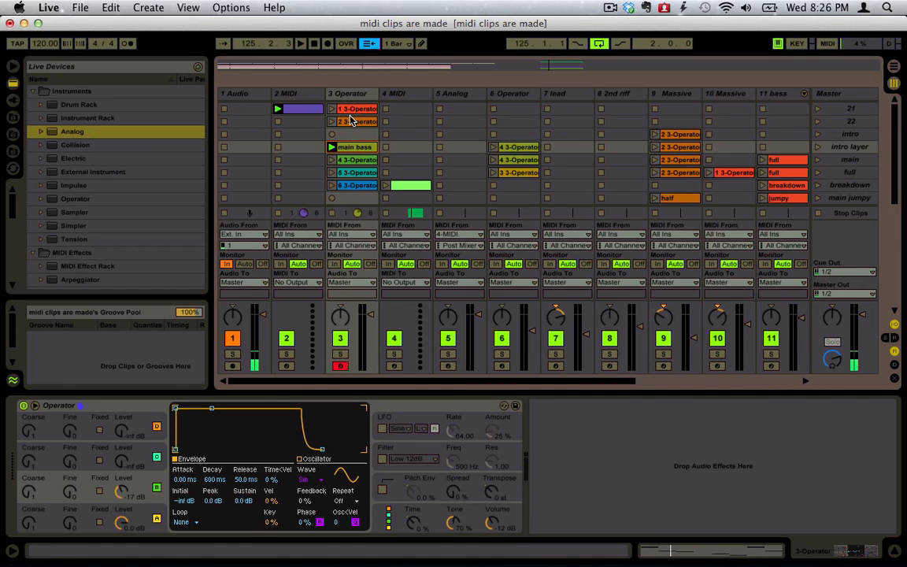
scroll(352, 120, down, 2)
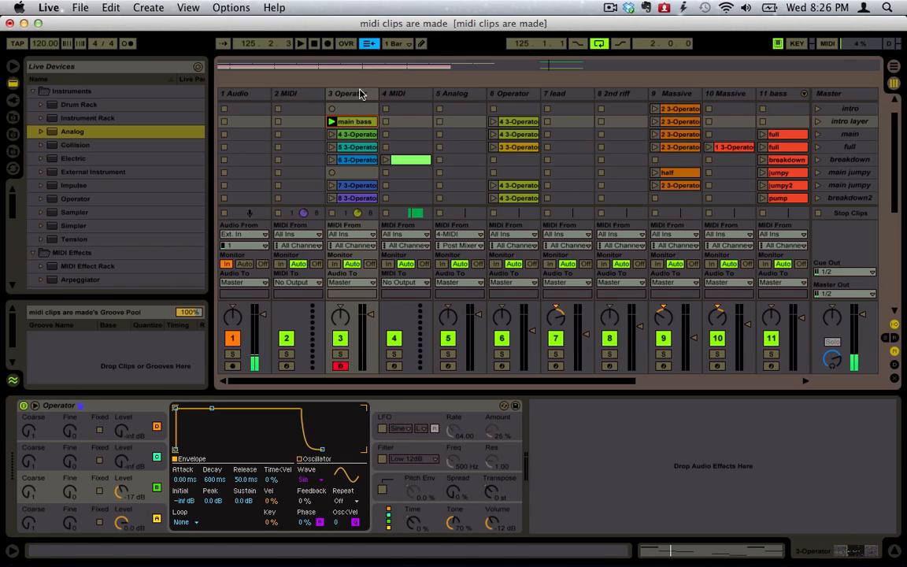
double_click(360, 123)
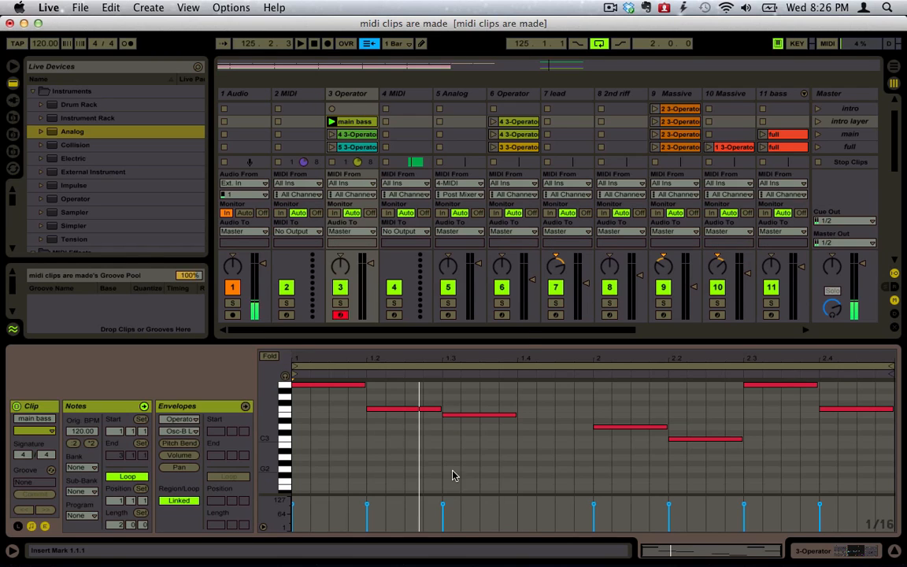
key(super+a)
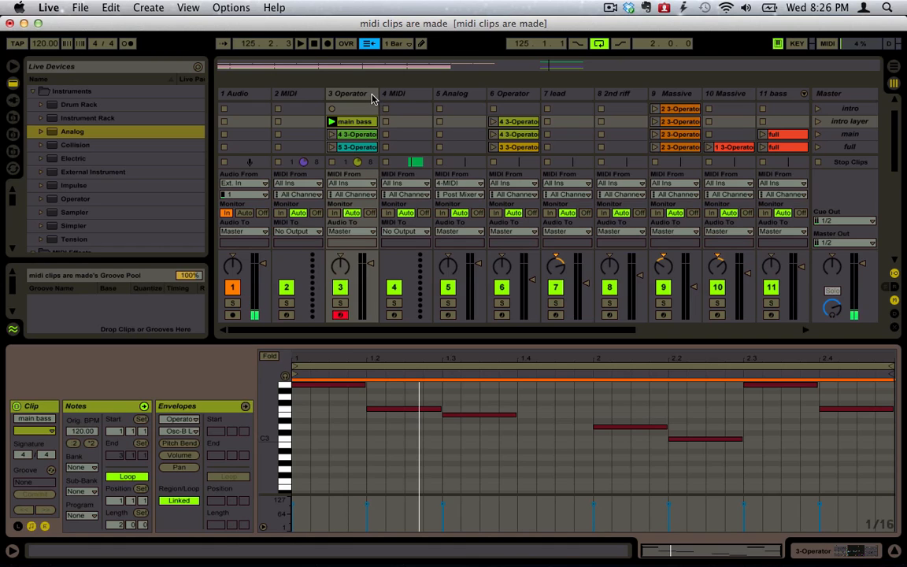
click(313, 378)
click(394, 94)
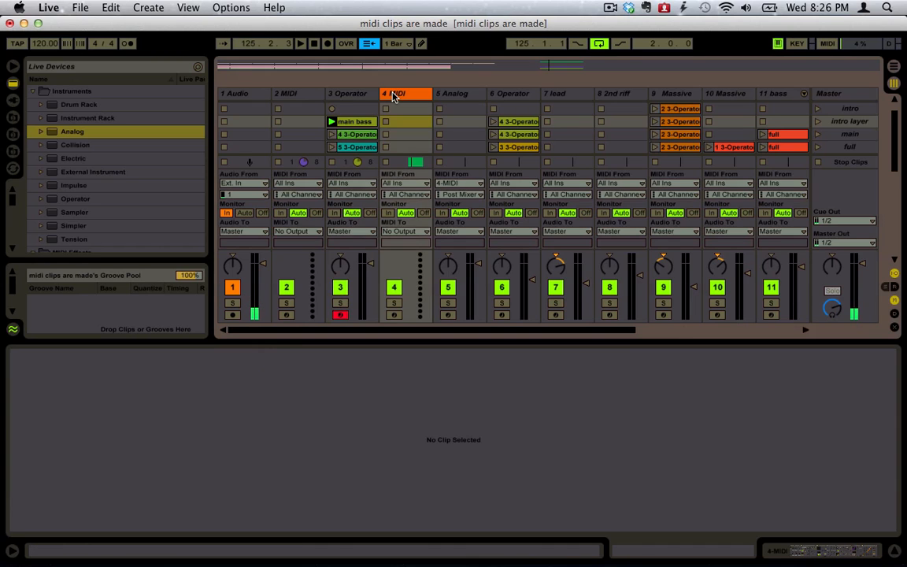
click(348, 95)
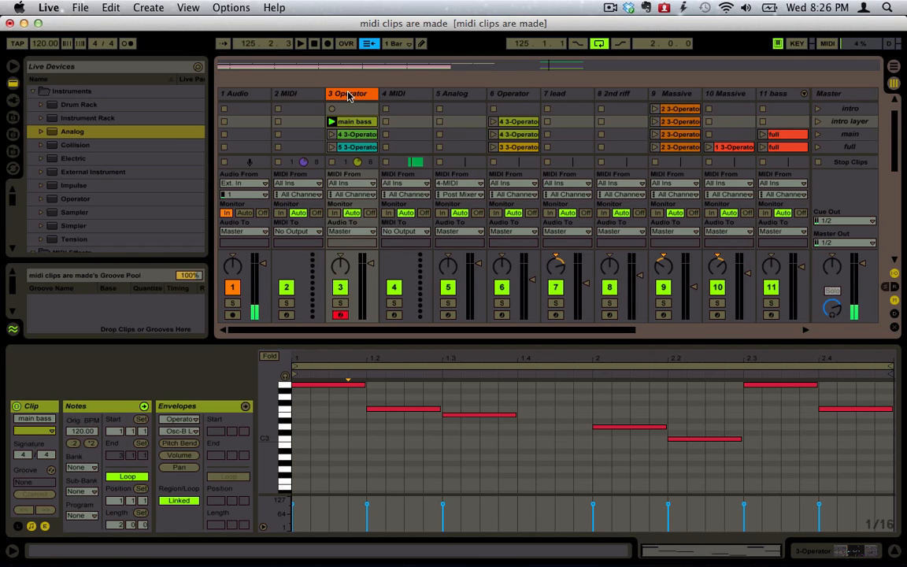
- Hide the In/Out section and open the second "small" clip on the 13 hat track in the Arrangement view
click(895, 277)
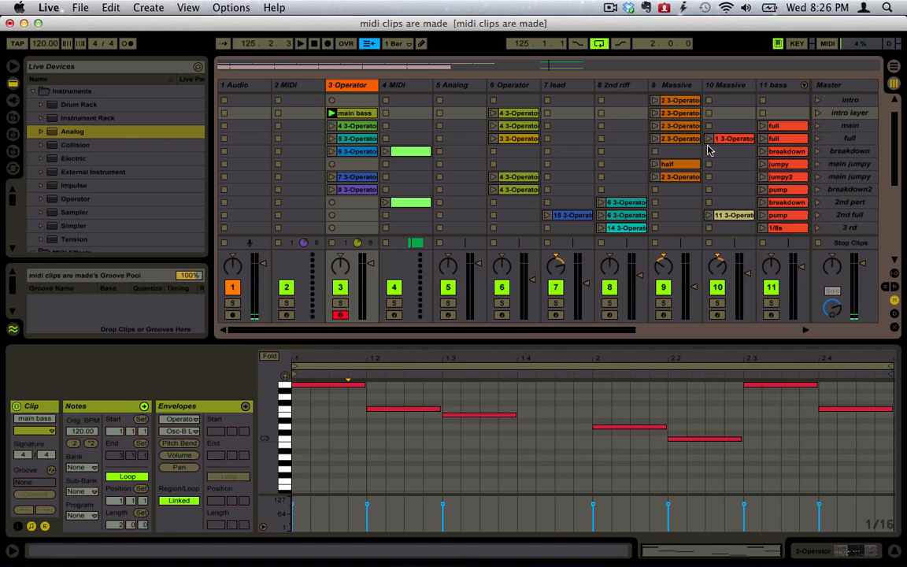
click(896, 67)
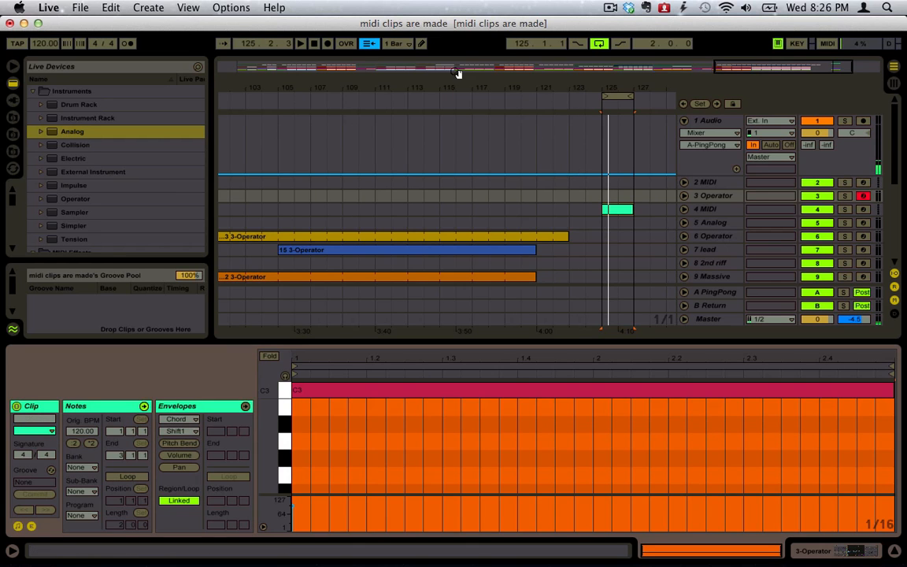
drag(458, 84, 464, 43)
scroll(519, 187, down, 10)
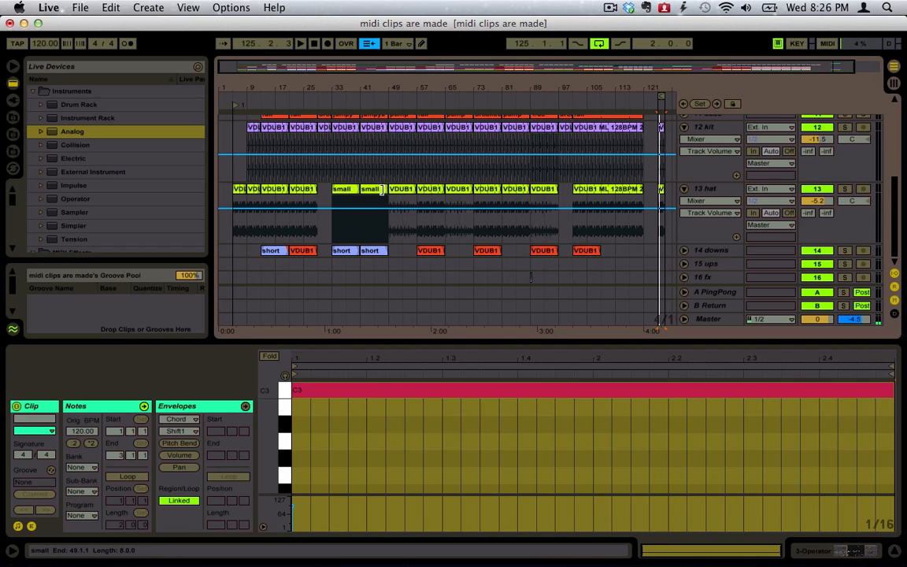
click(382, 190)
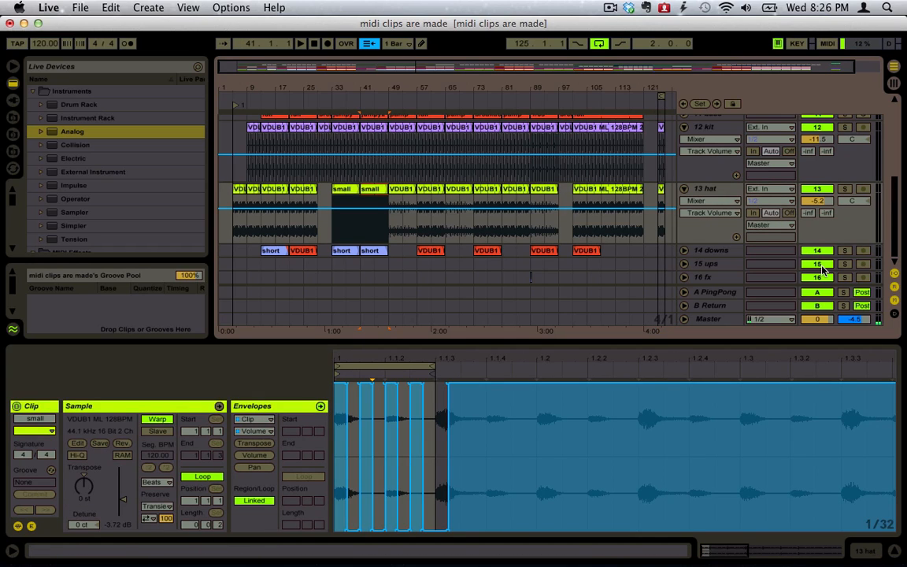